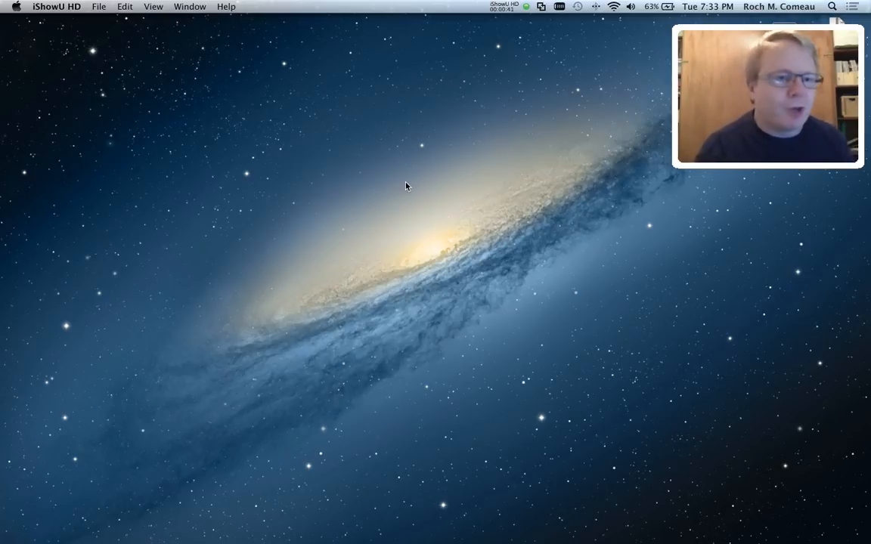
# Step: Switch to Brainsight and create a new project
pyautogui.press('super+Tab')
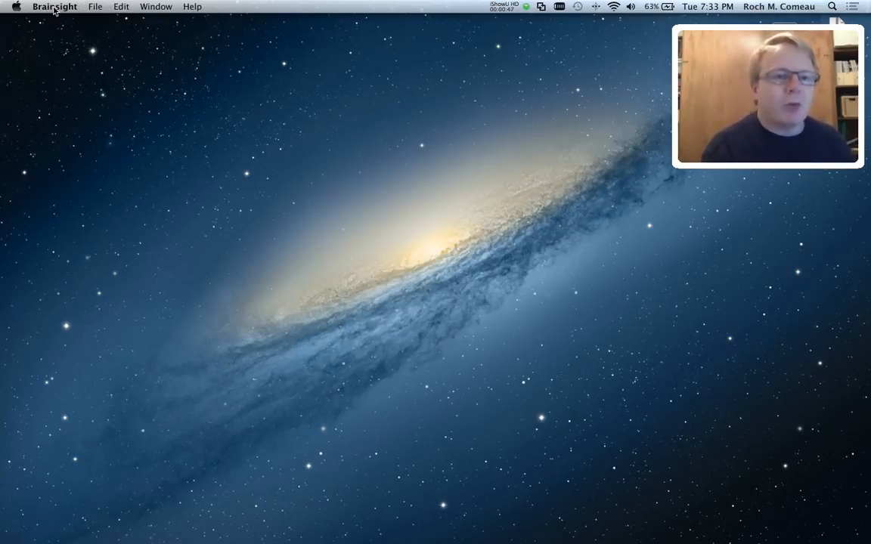
pyautogui.click(56, 7)
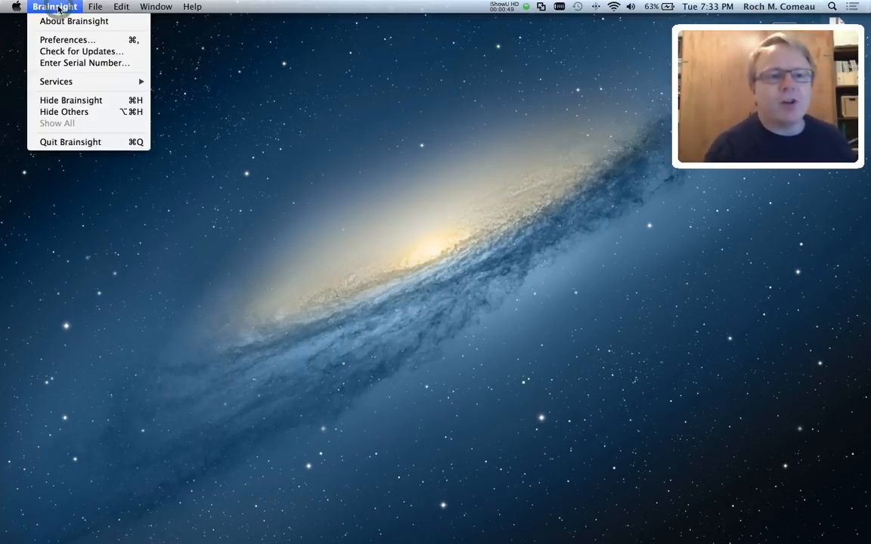
pyautogui.moveTo(95, 7)
pyautogui.click(109, 23)
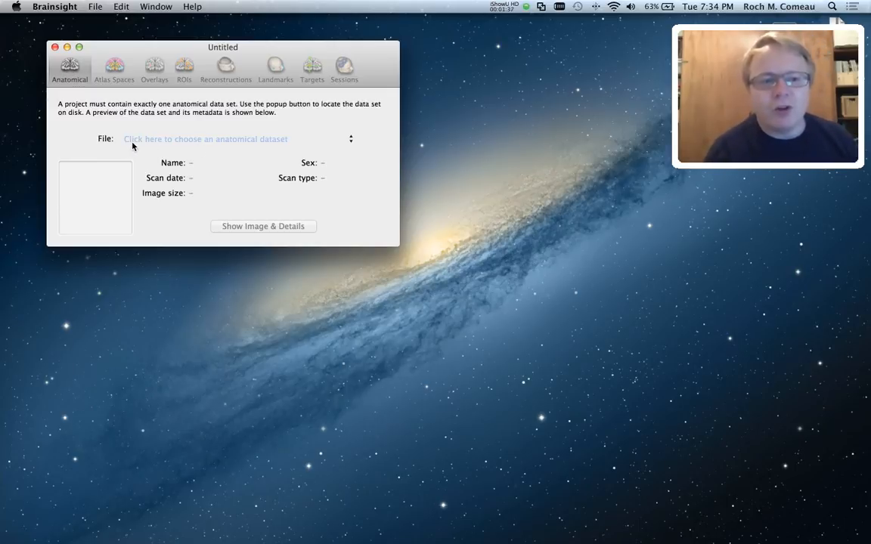
# Step: Browse for an anatomical data set in MNI305RegTest inside the desktop's Demo Data folder and select roch_mri_corrected.mnc
pyautogui.click(249, 140)
pyautogui.click(260, 140)
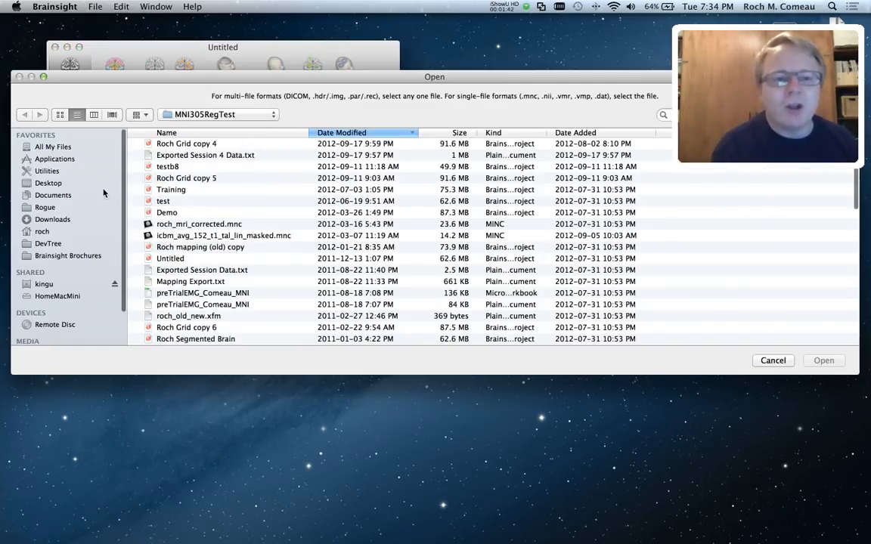
pyautogui.click(255, 115)
pyautogui.click(193, 139)
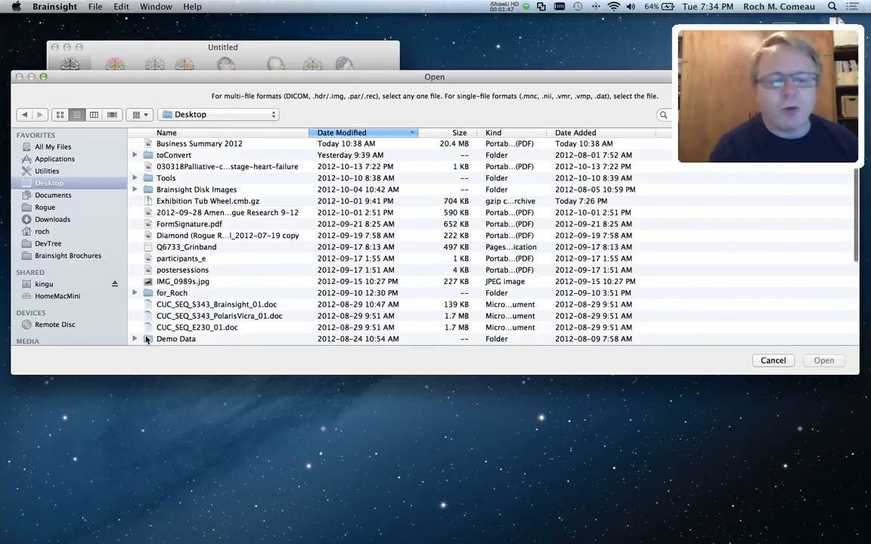
pyautogui.doubleClick(148, 339)
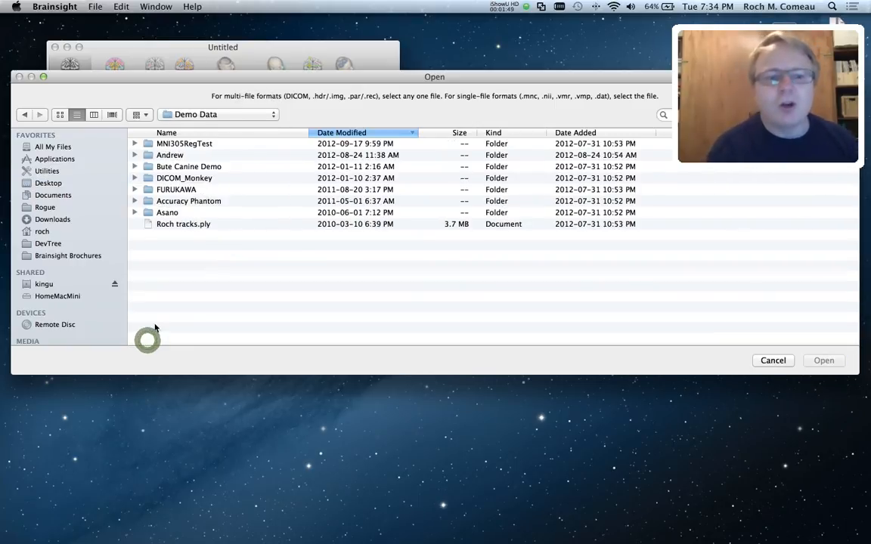
pyautogui.doubleClick(187, 144)
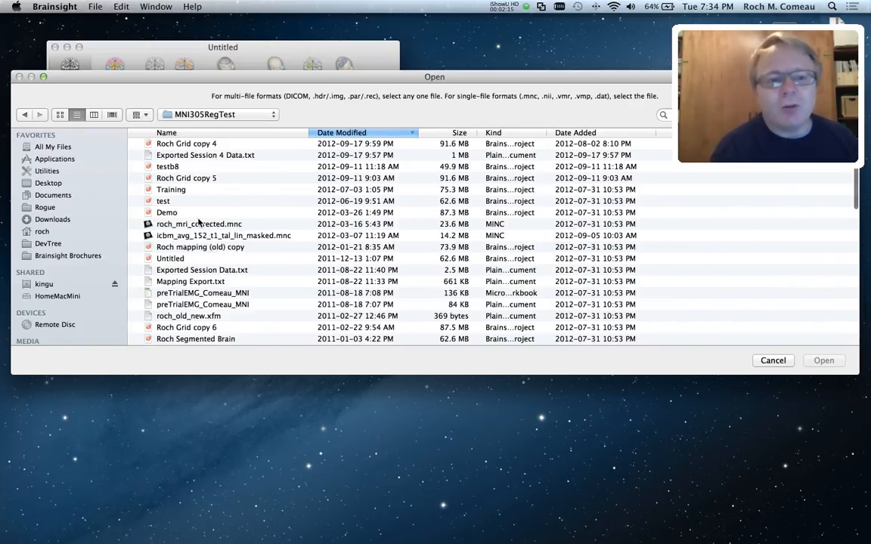
pyautogui.click(170, 226)
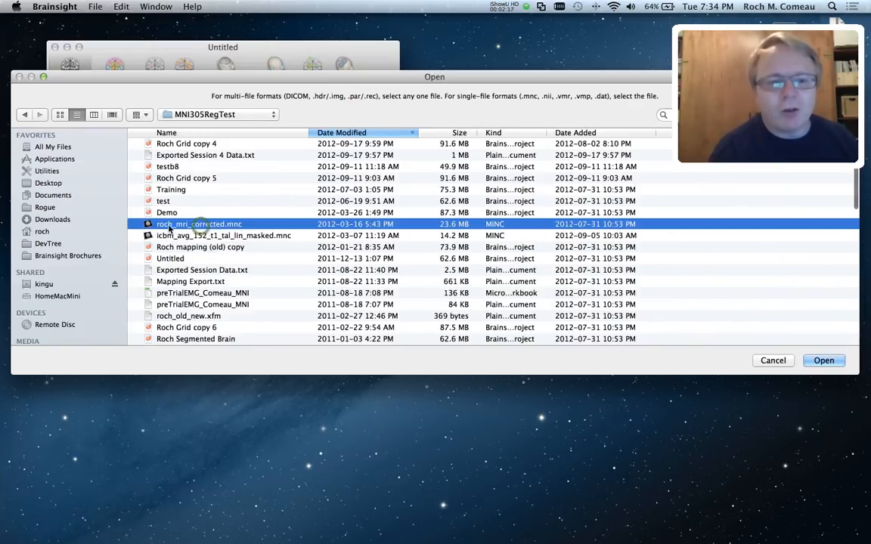
# Step: Browse the folder's files as image previews and load roch_mri_corrected.mnc as the project's anatomical data set
pyautogui.click(112, 114)
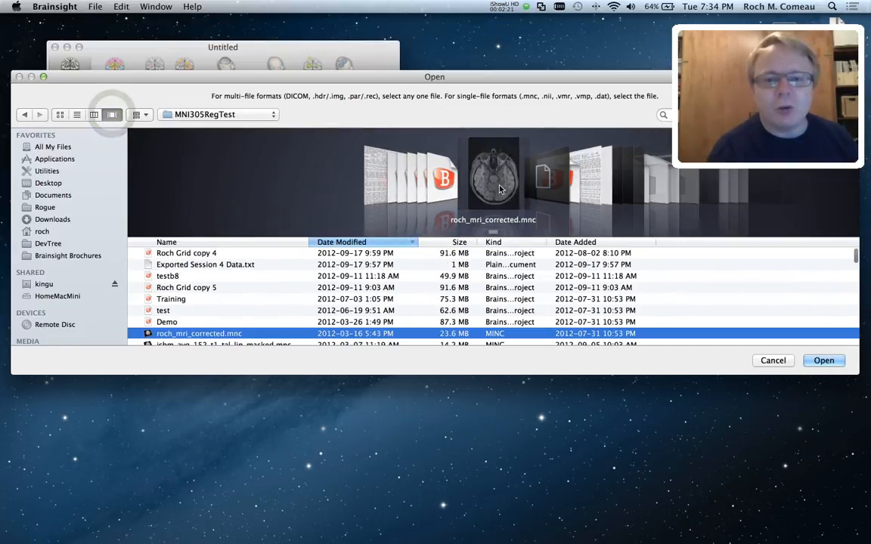
pyautogui.hscroll(3, 514, 192)
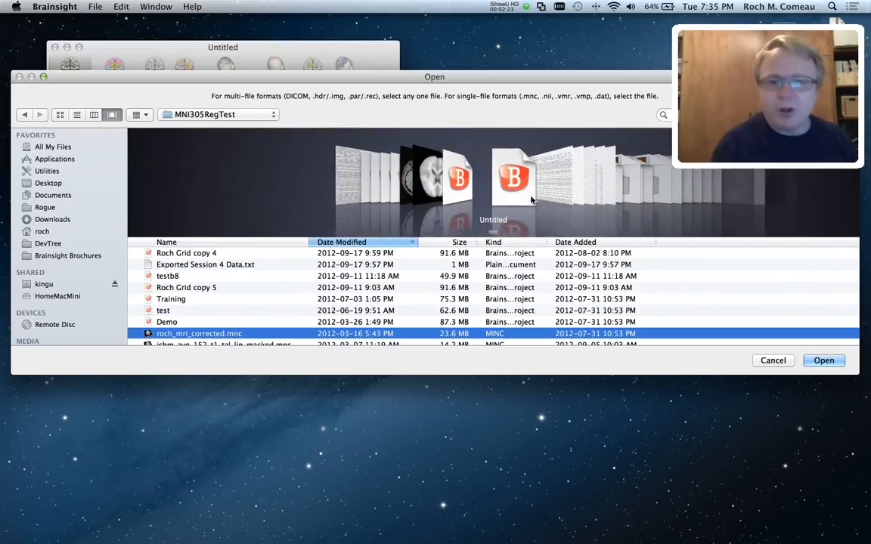
pyautogui.hscroll(5, 531, 200)
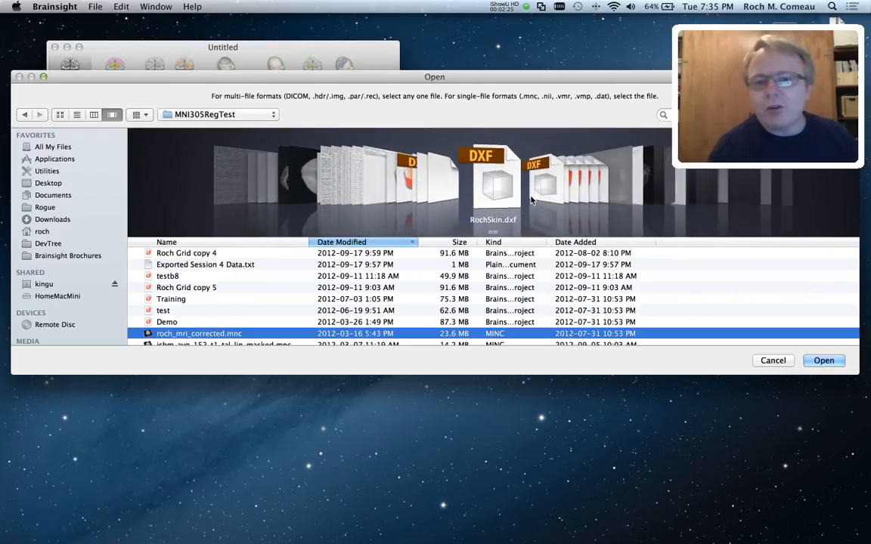
pyautogui.hscroll(5, 531, 200)
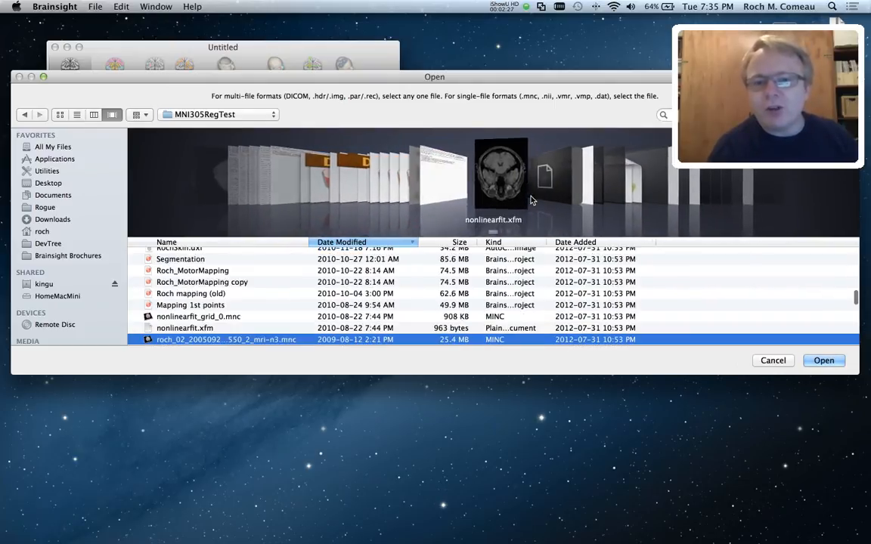
pyautogui.hscroll(-5, 531, 201)
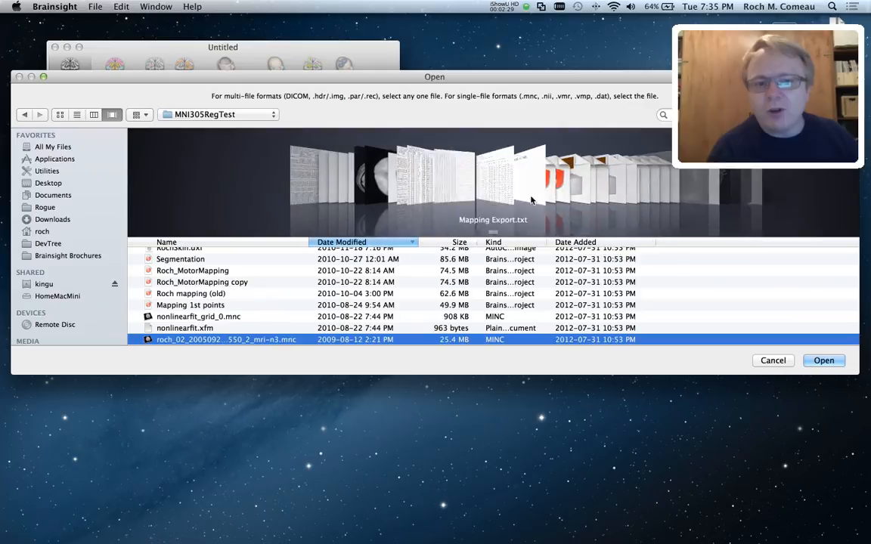
pyautogui.hscroll(-5, 531, 200)
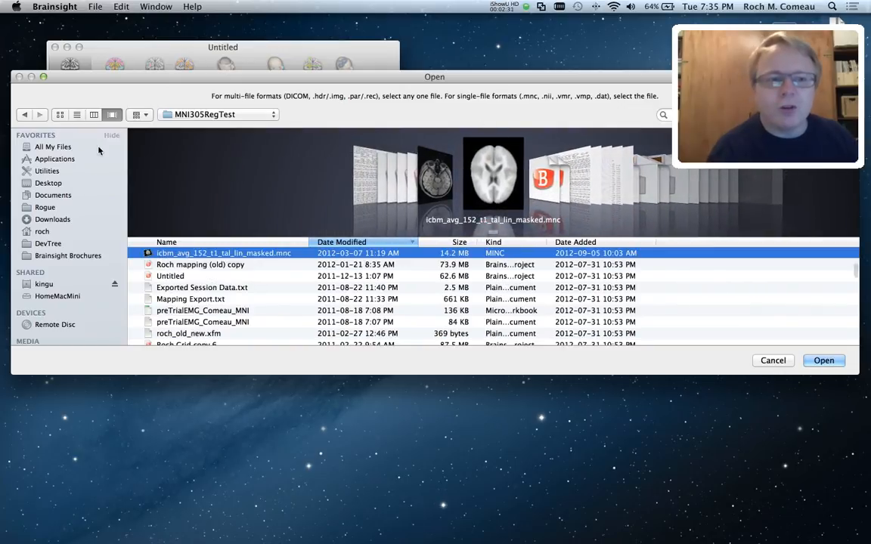
pyautogui.hscroll(-2, 454, 201)
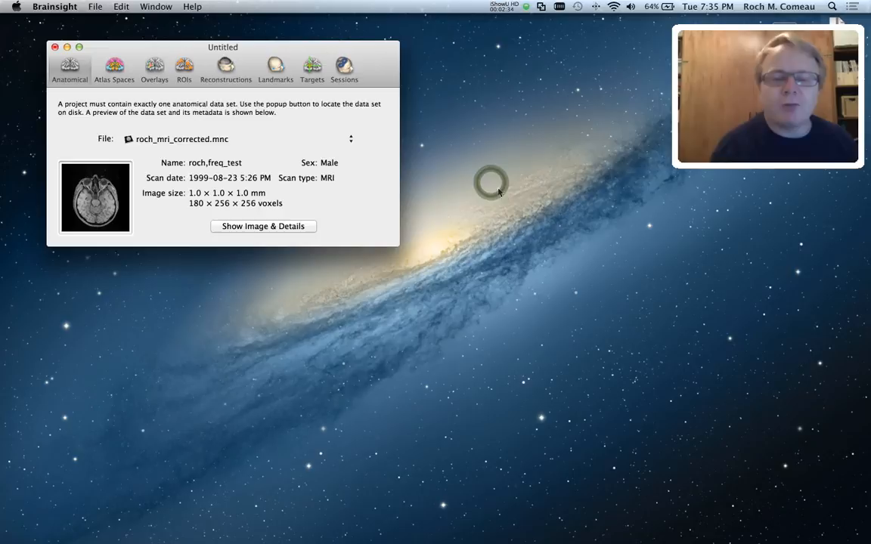
pyautogui.doubleClick(493, 184)
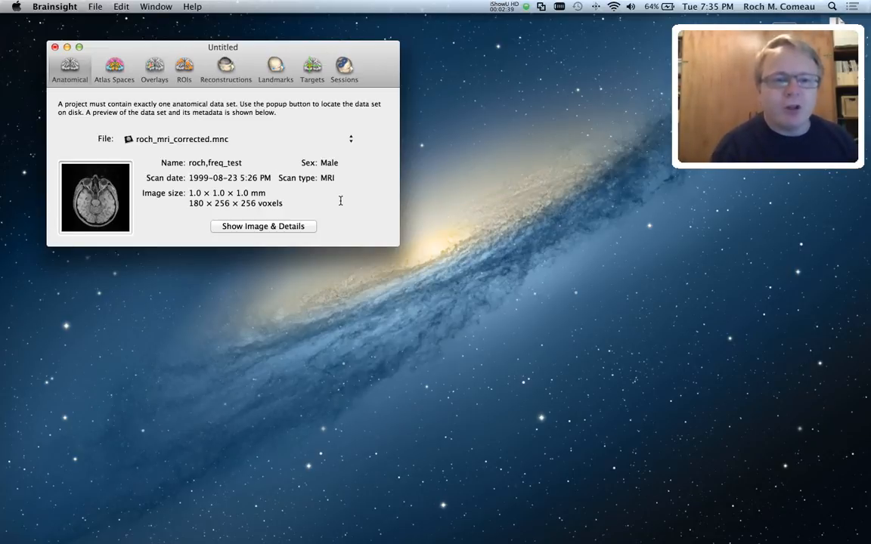
# Step: Show the anatomical image with its details and inspect the brain slices by repositioning the crosshairs in the sagittal and coronal views
pyautogui.click(270, 229)
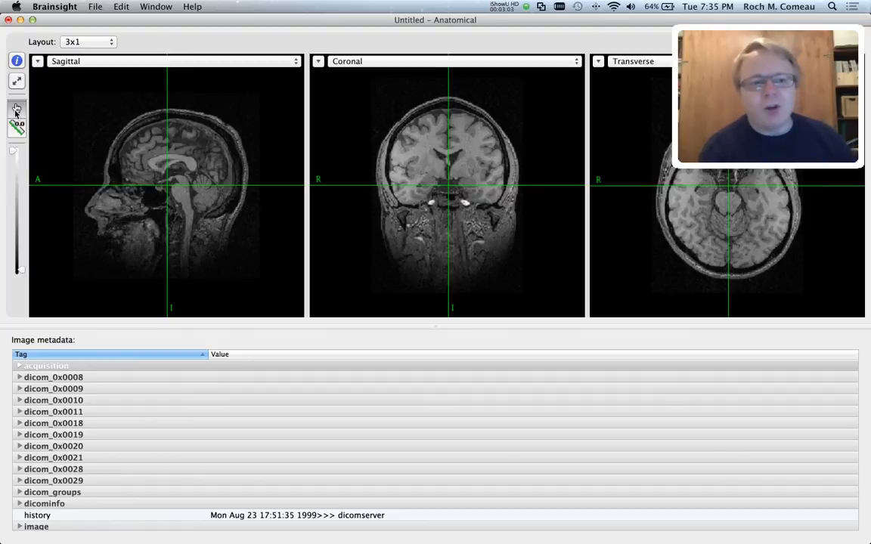
pyautogui.moveTo(155, 157); pyautogui.dragTo(175, 177)
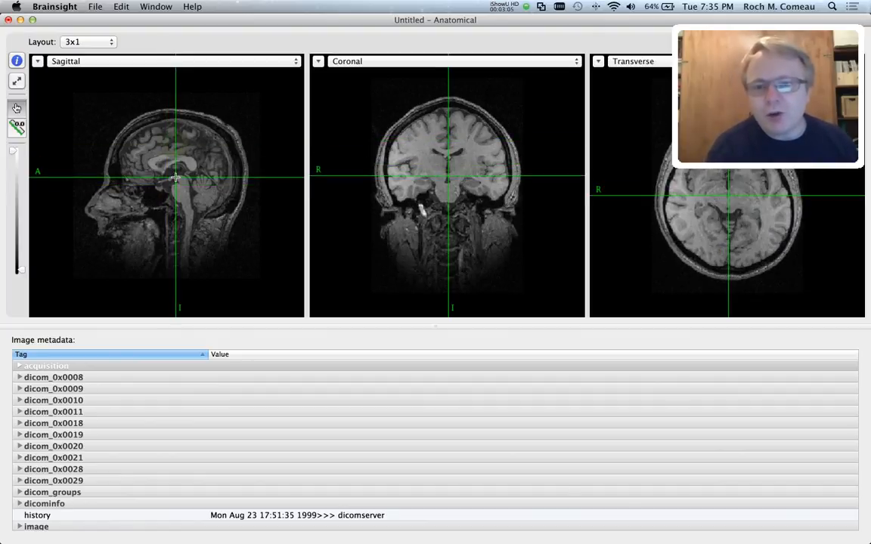
pyautogui.click(455, 183)
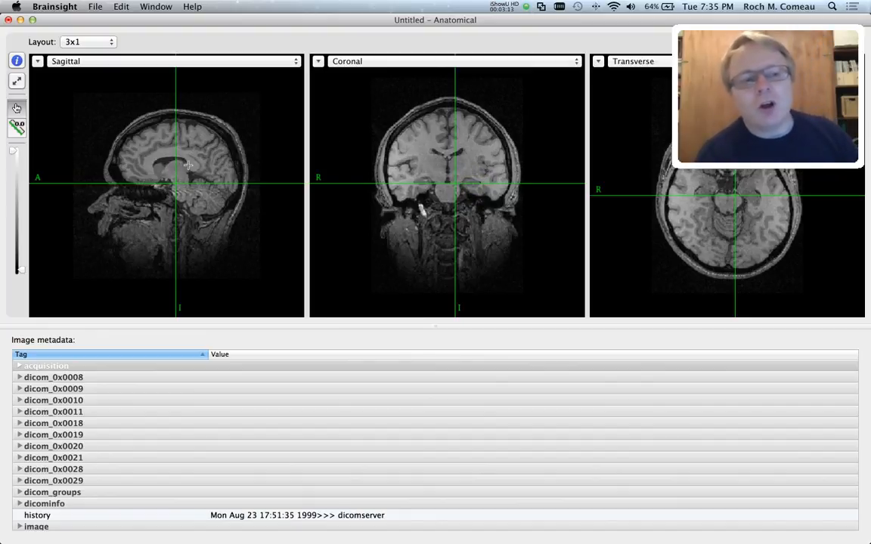
pyautogui.click(16, 110)
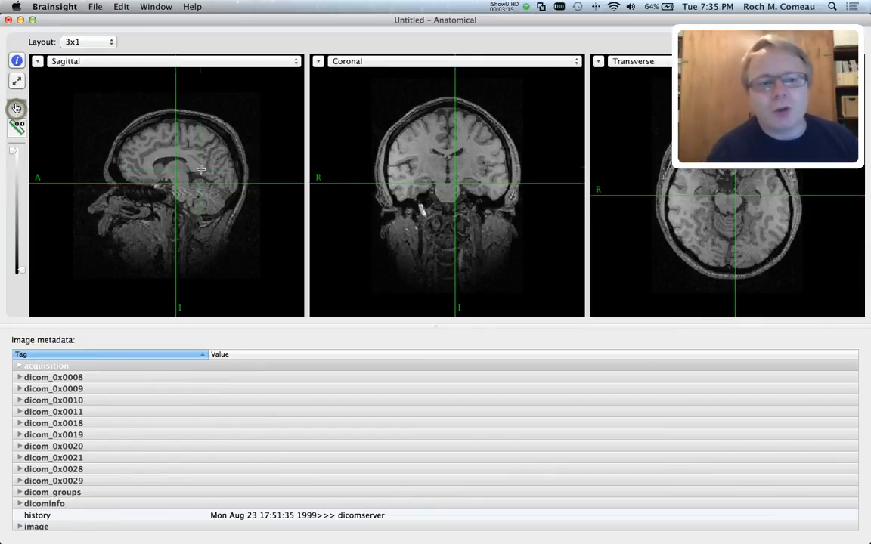
pyautogui.moveTo(200, 171); pyautogui.dragTo(169, 139)
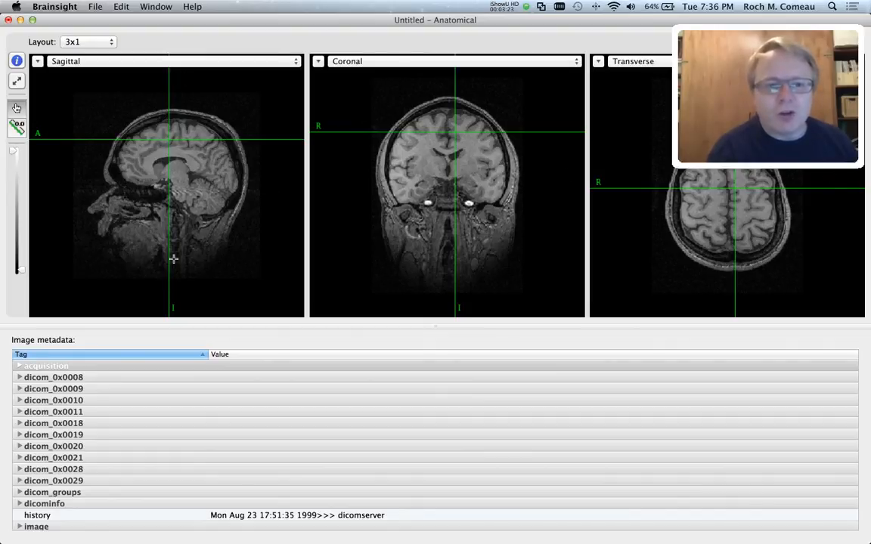
pyautogui.click(177, 152)
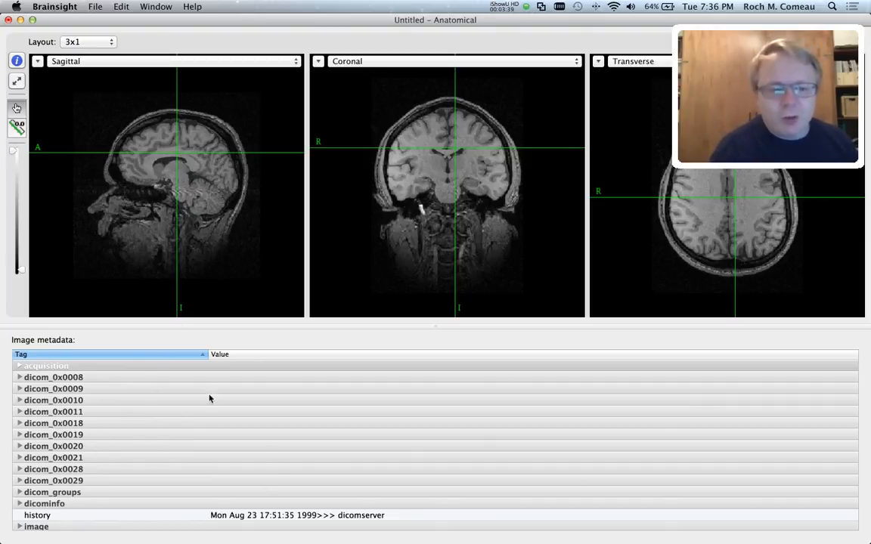
# Step: Examine the image metadata in groups dicom_0x0008, dicom_0x0010 and dicom_0x0011, collapsing each group after reading it
pyautogui.click(19, 377)
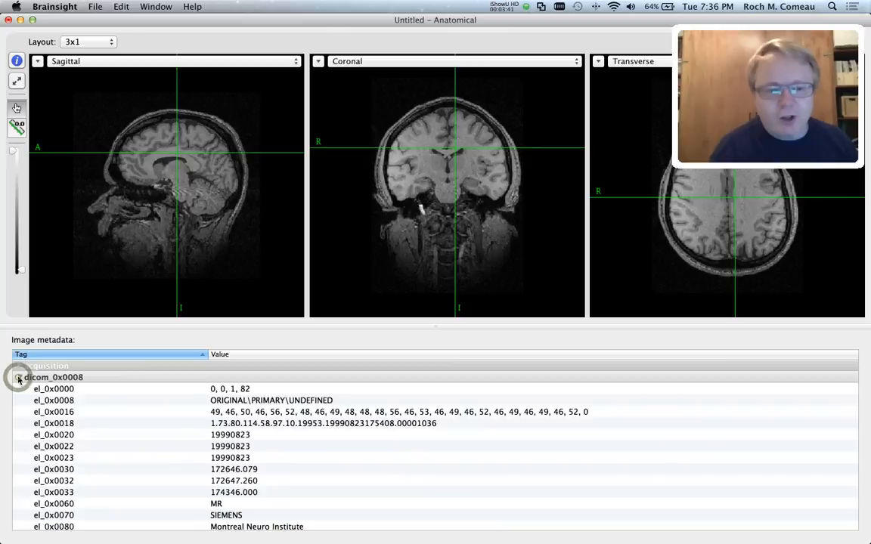
pyautogui.click(18, 377)
pyautogui.click(19, 399)
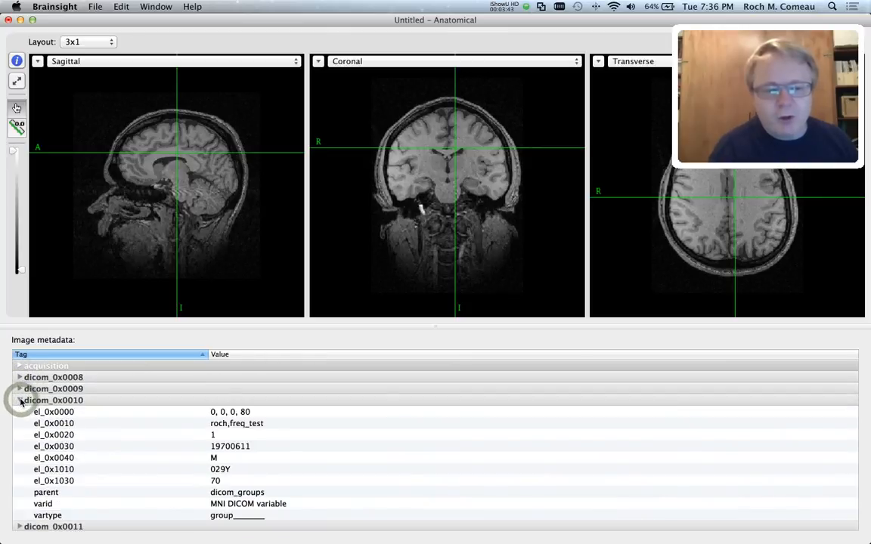
pyautogui.click(20, 400)
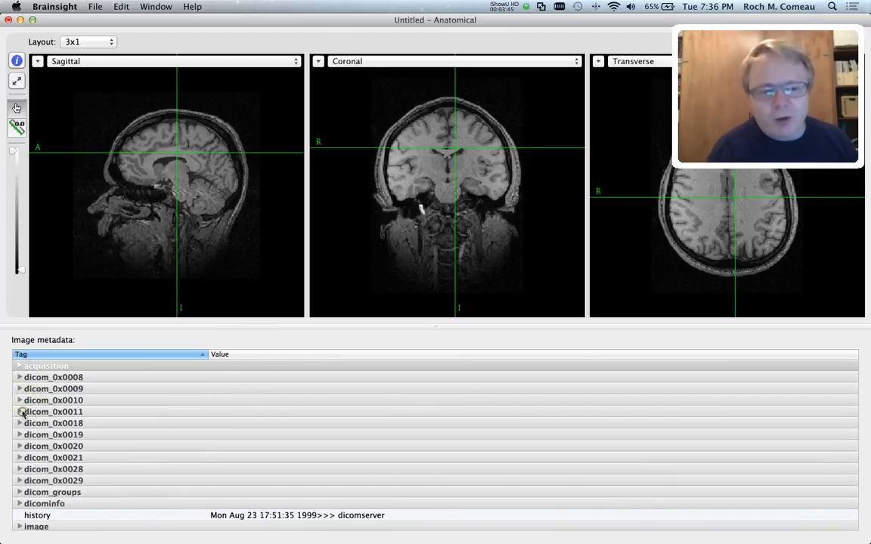
pyautogui.click(20, 412)
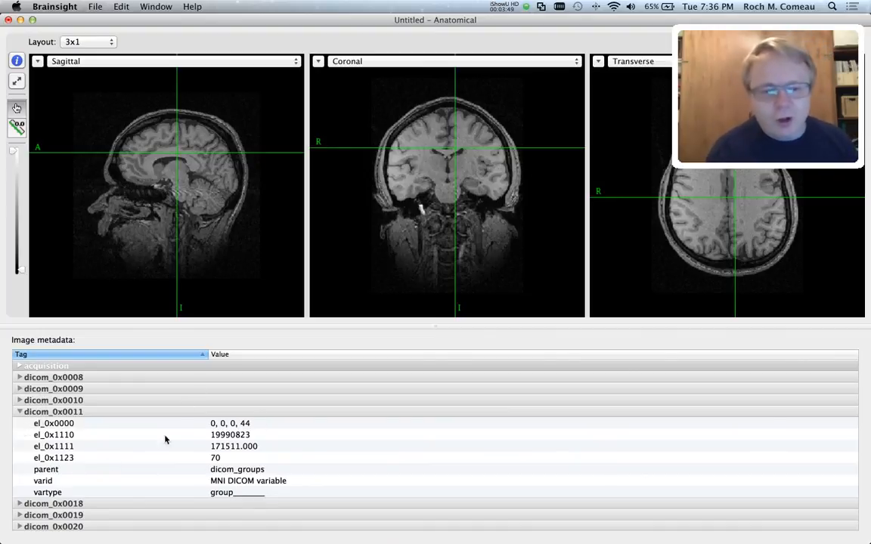
pyautogui.click(20, 412)
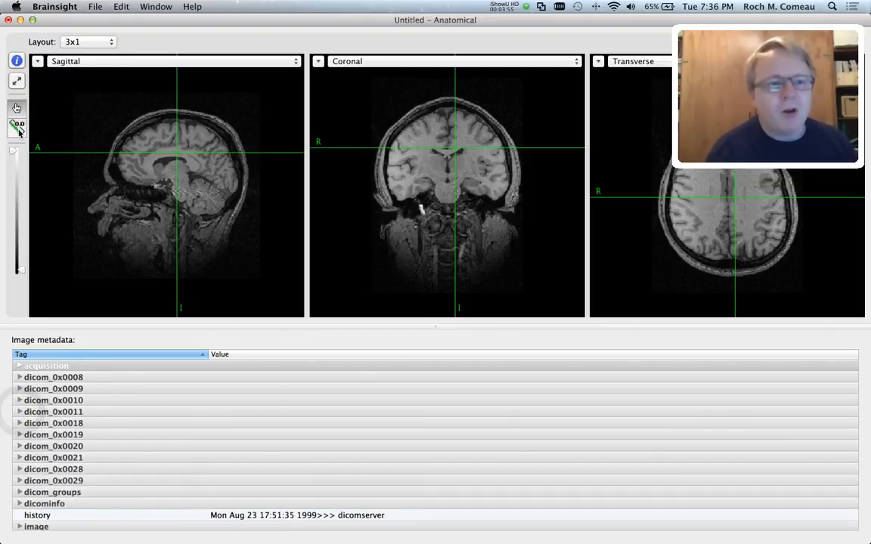
# Step: Measure distances across the head with the ruler, repositioning both of its end points in the coronal view
pyautogui.click(16, 127)
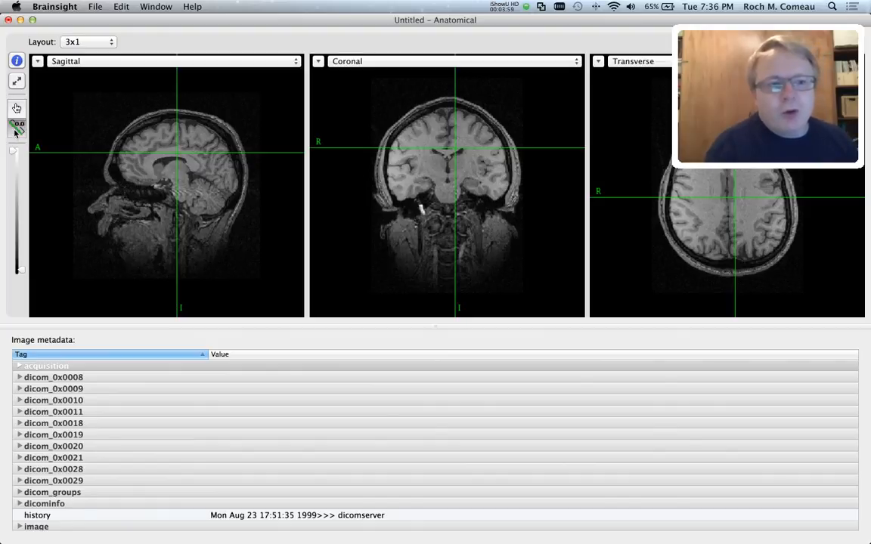
pyautogui.click(16, 129)
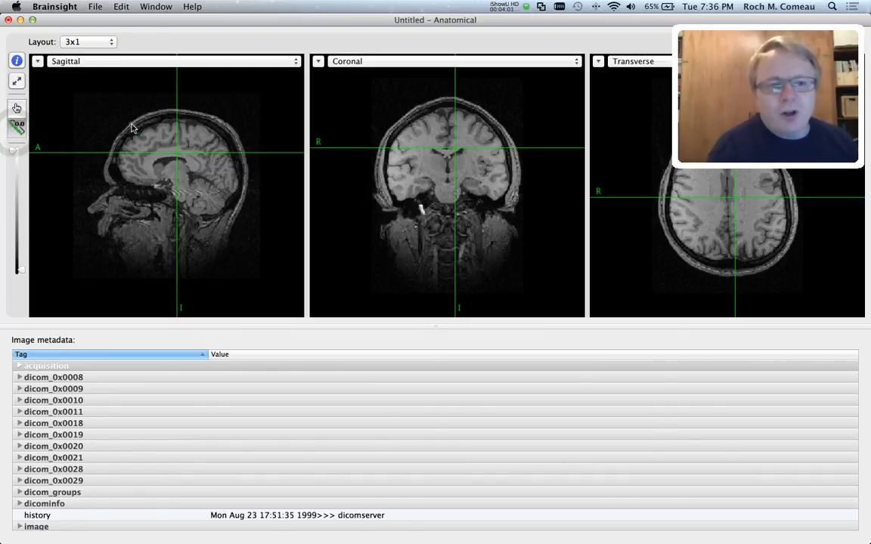
pyautogui.moveTo(132, 129); pyautogui.dragTo(244, 181)
pyautogui.moveTo(420, 111); pyautogui.dragTo(521, 188)
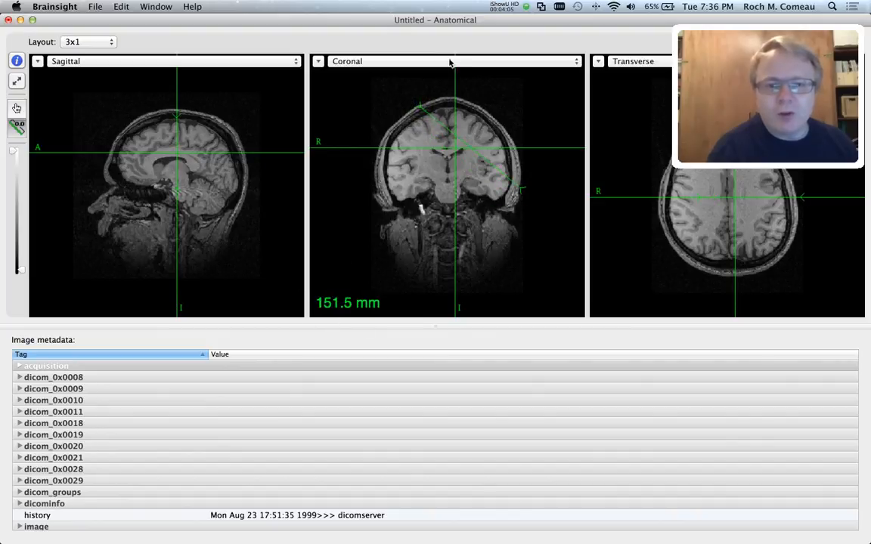
pyautogui.moveTo(420, 106); pyautogui.dragTo(359, 147)
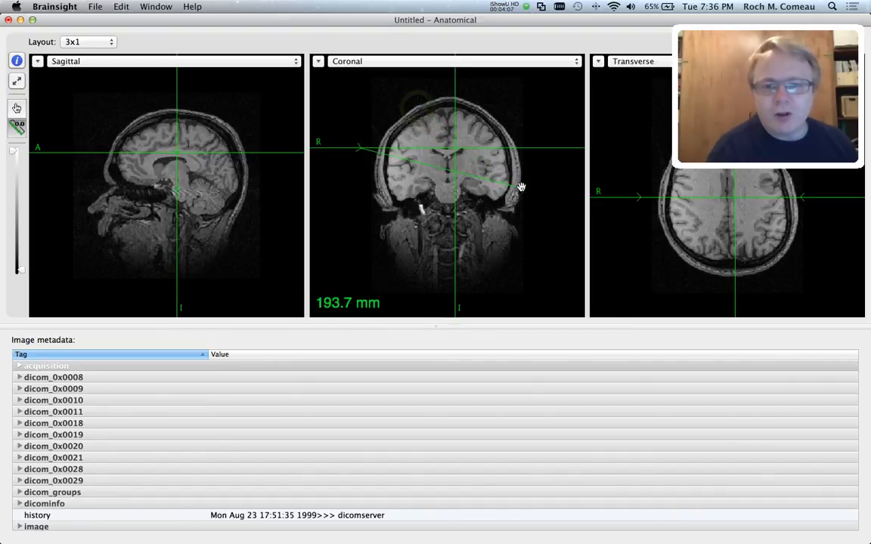
pyautogui.moveTo(521, 187); pyautogui.dragTo(510, 128)
pyautogui.moveTo(359, 147); pyautogui.dragTo(392, 194)
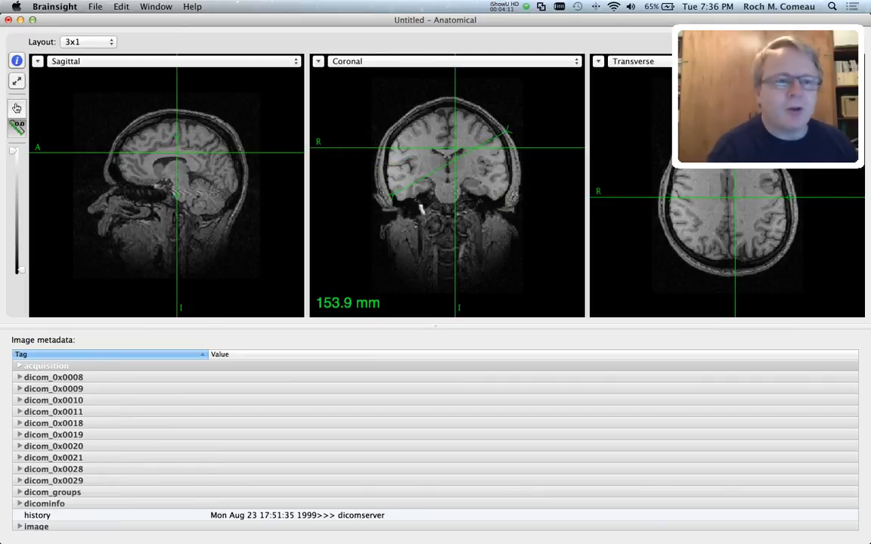
# Step: View the Inspector's overlay settings, then close the Inspector and the anatomical image window
pyautogui.click(16, 61)
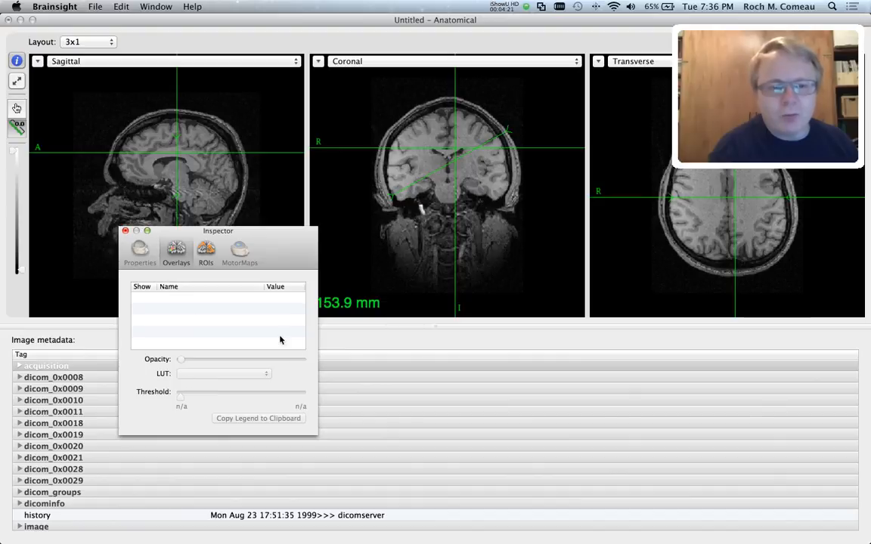
pyautogui.click(125, 231)
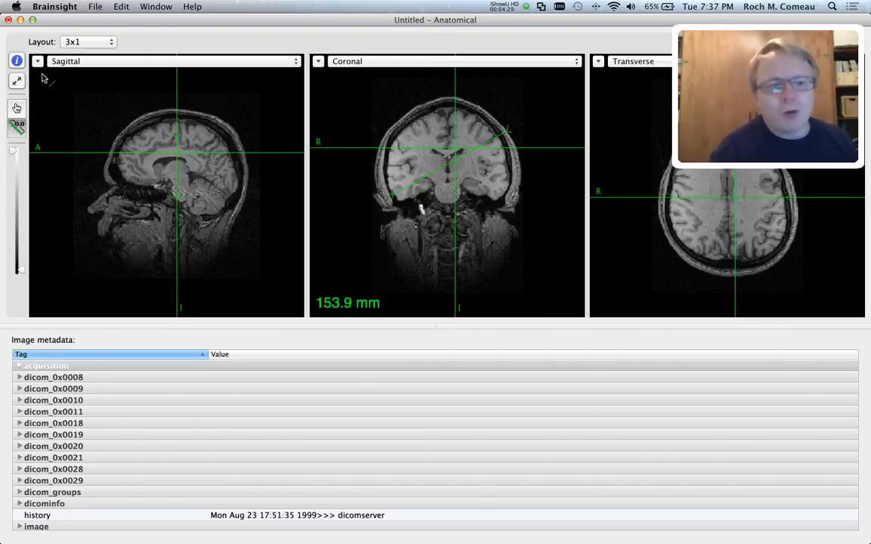
pyautogui.click(8, 21)
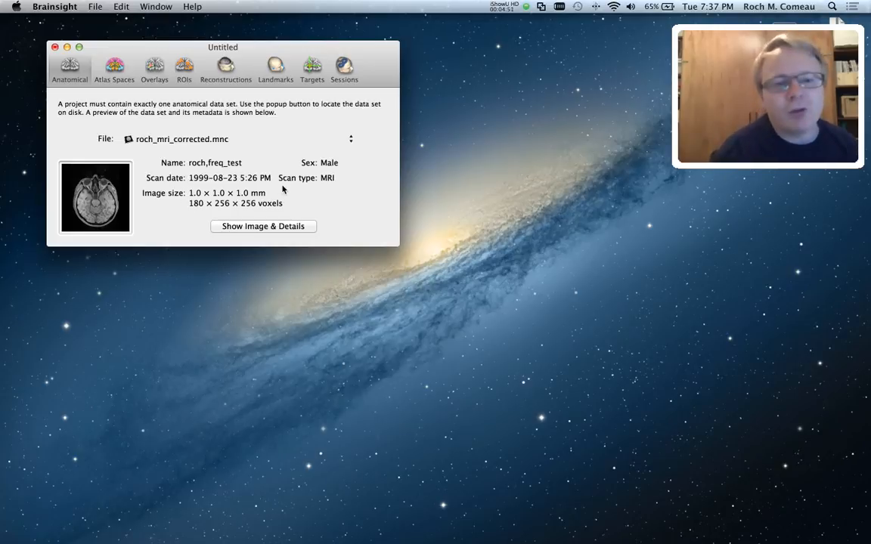
# Step: Create a new atlas space from the transform file roch_to_tal.xfm in the MNI305RegTest folder
pyautogui.click(113, 69)
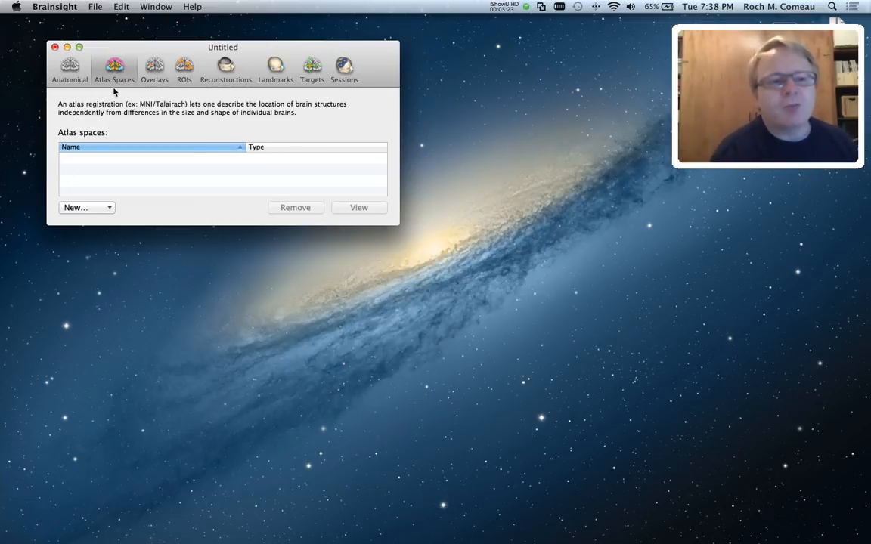
pyautogui.click(103, 208)
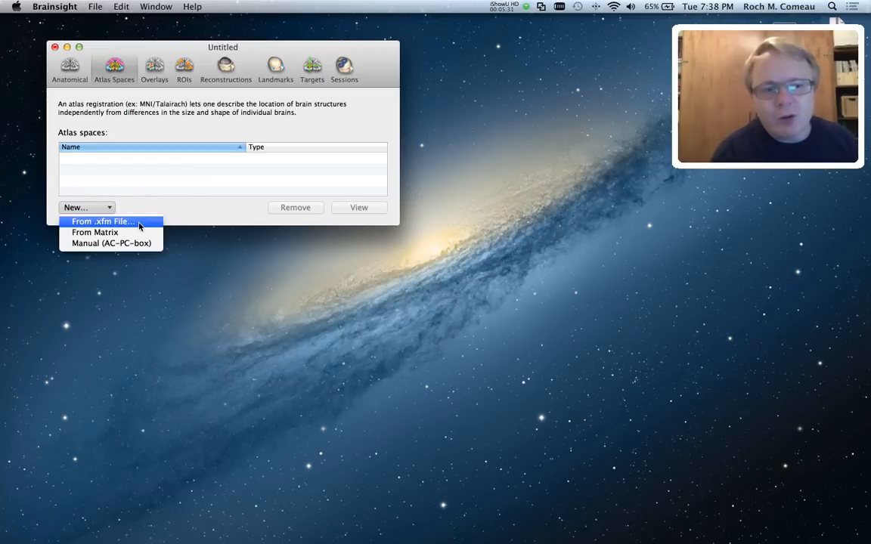
pyautogui.click(110, 224)
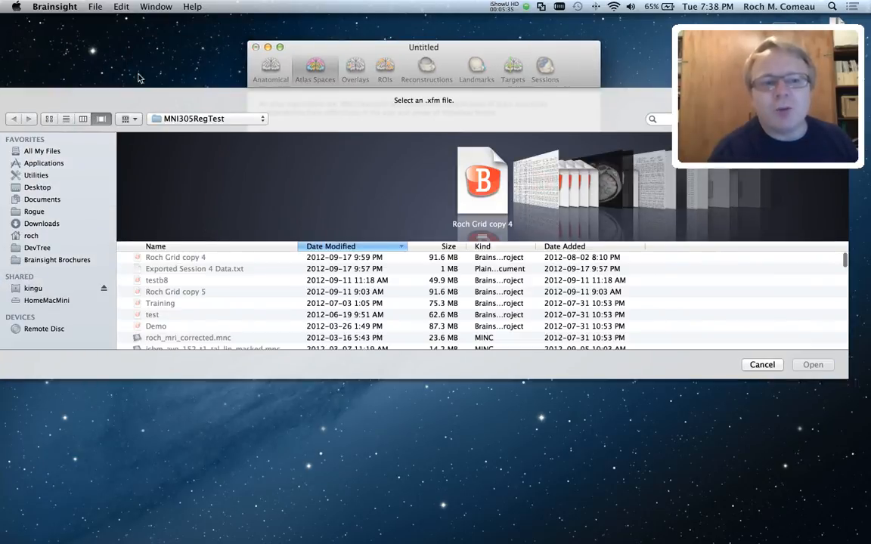
pyautogui.click(66, 119)
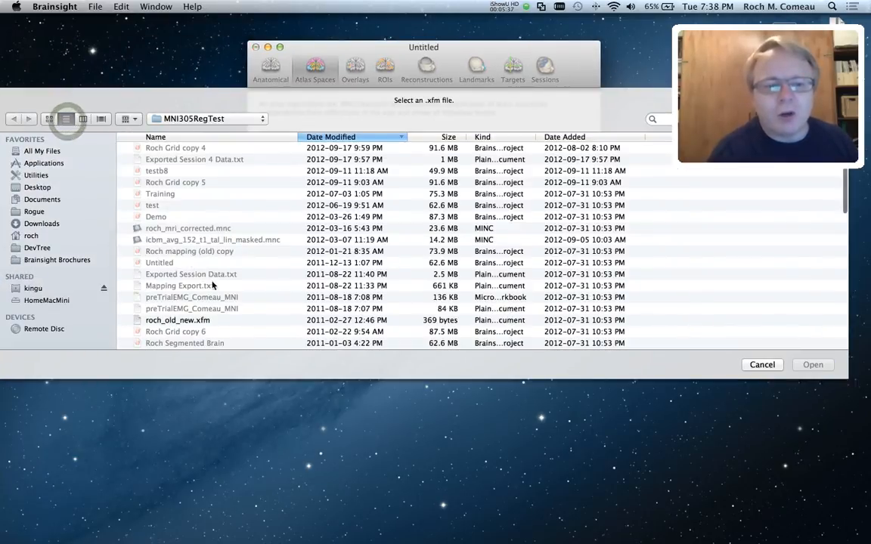
pyautogui.scroll(-3, 185, 302)
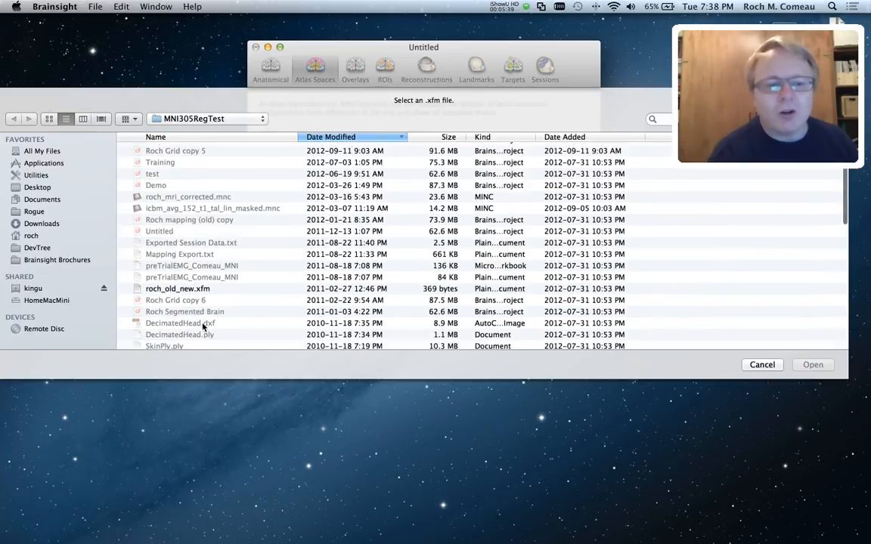
pyautogui.click(167, 251)
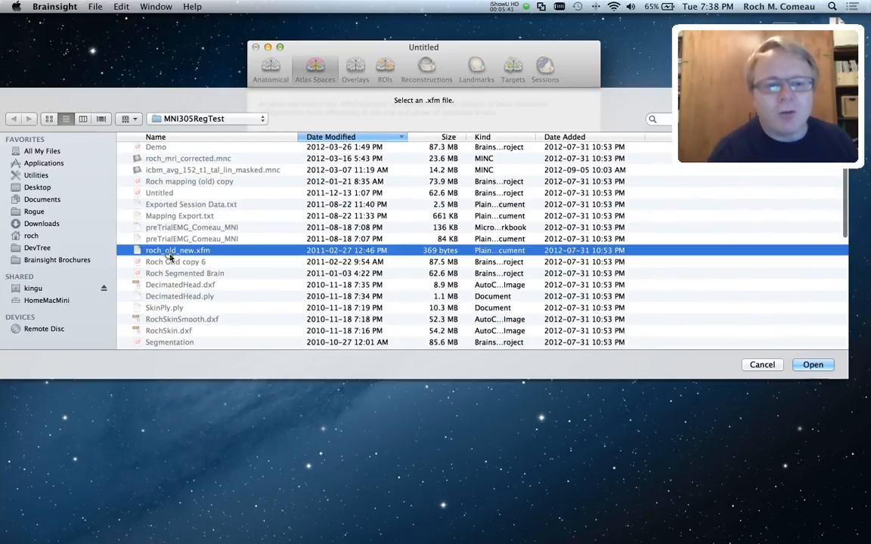
pyautogui.scroll(-8, 174, 265)
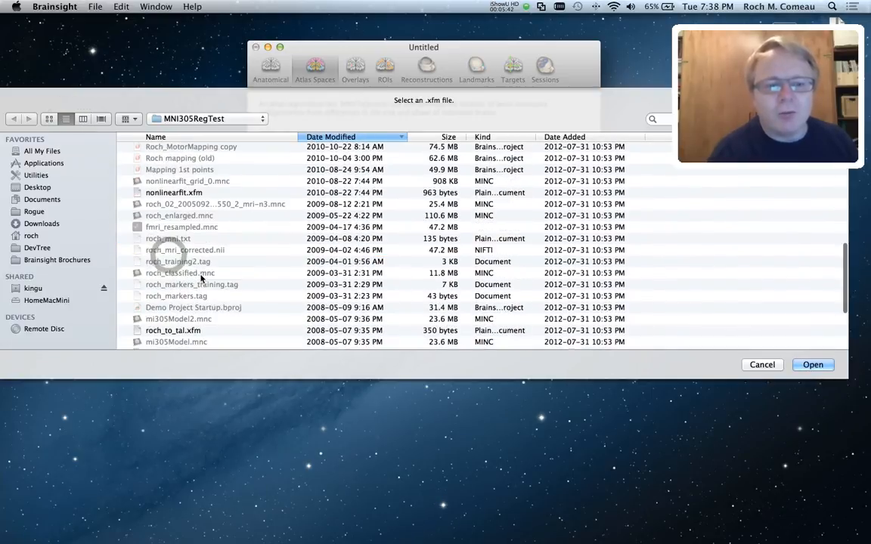
pyautogui.click(162, 330)
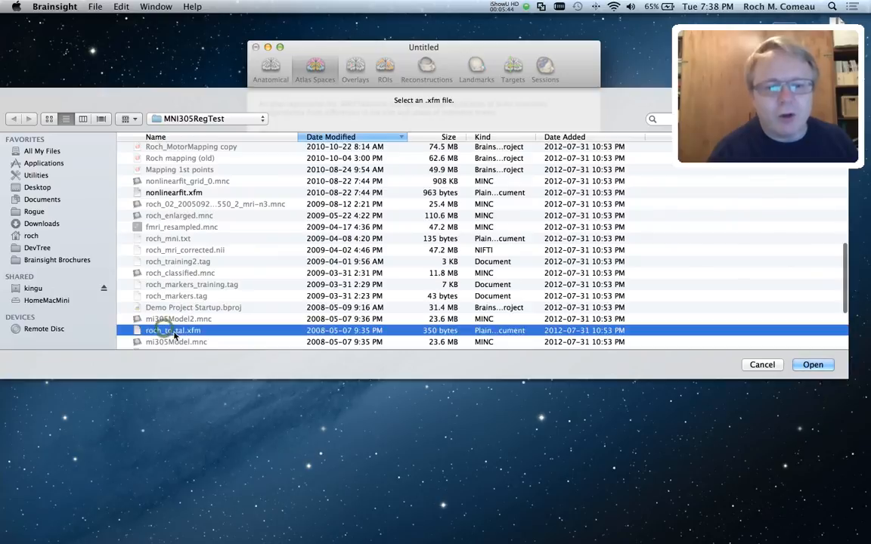
pyautogui.click(812, 365)
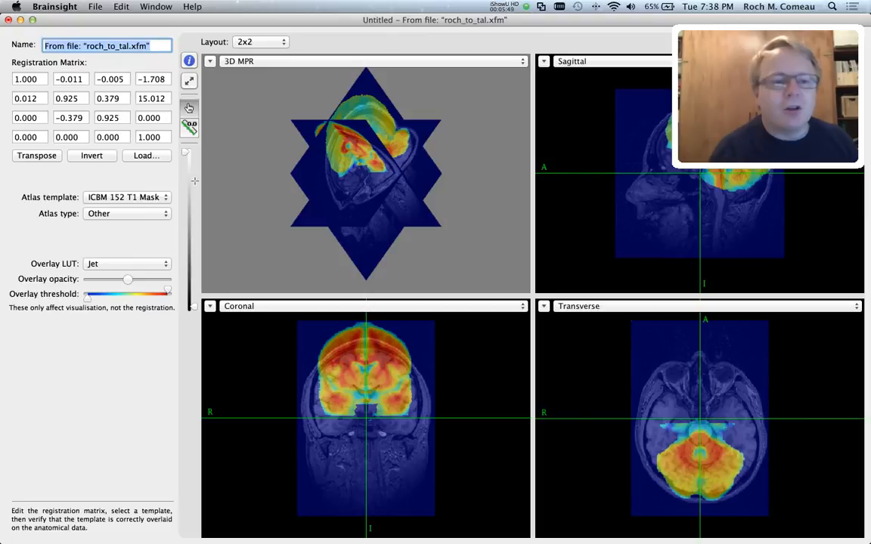
# Step: Set the atlas type to MNI and try inverting the registration matrix, restoring its original orientation
pyautogui.moveTo(362, 172); pyautogui.dragTo(412, 178)
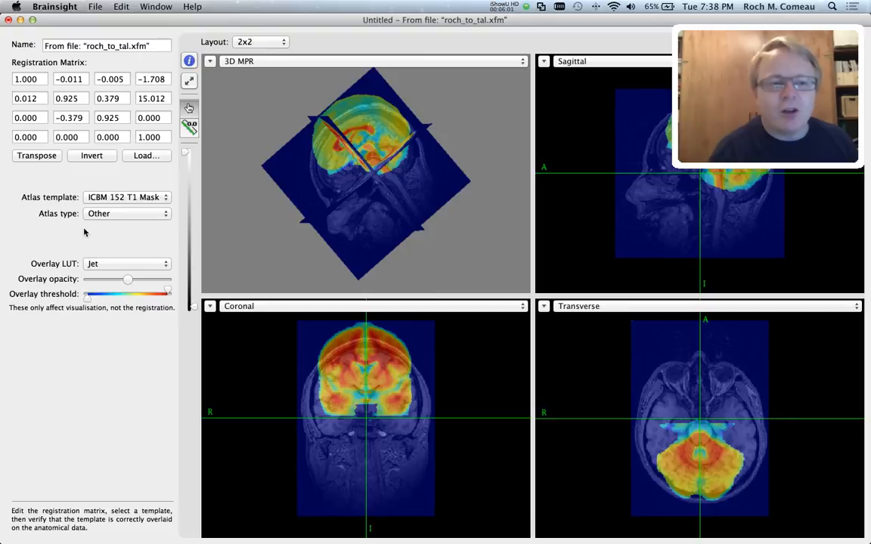
pyautogui.click(128, 214)
pyautogui.click(110, 204)
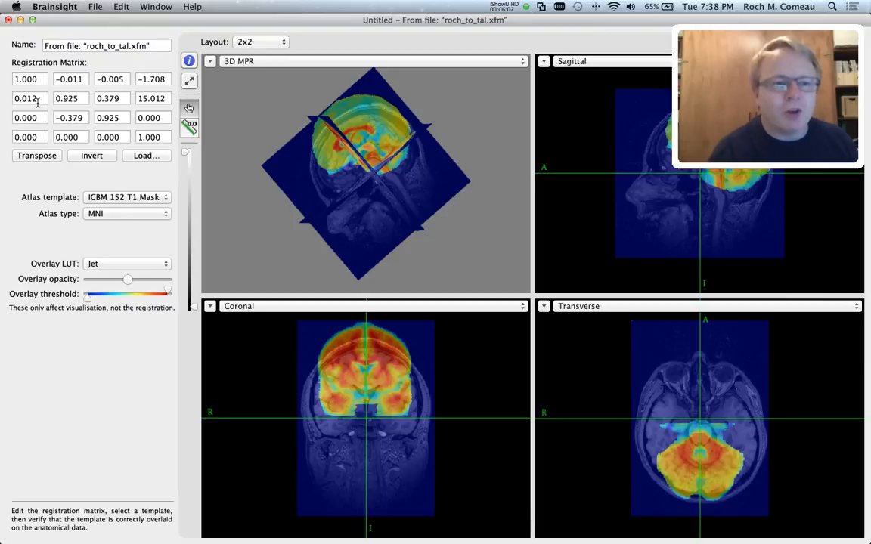
pyautogui.click(92, 157)
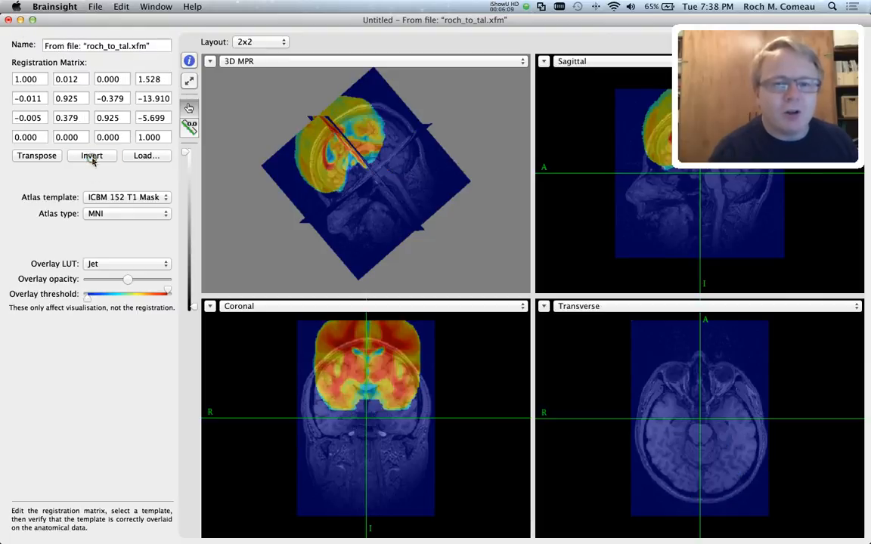
pyautogui.click(92, 156)
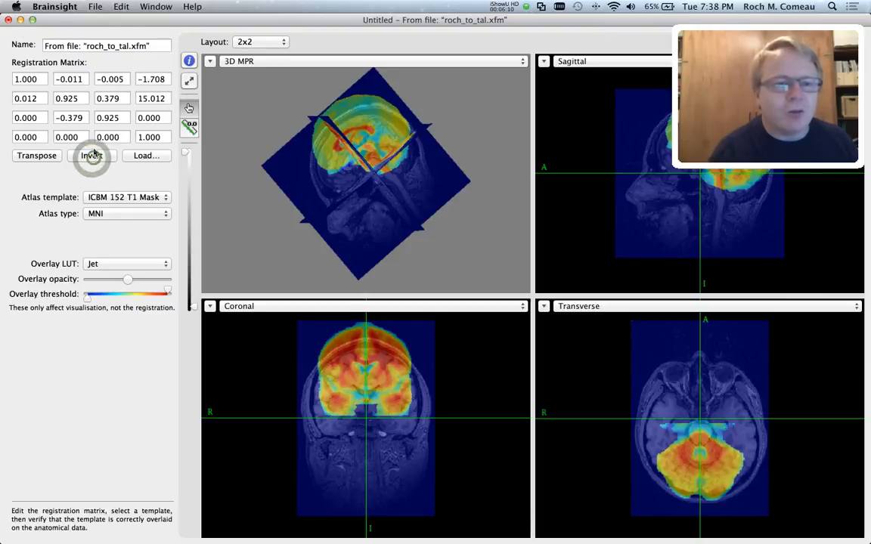
# Step: Close the registration window and remove the atlas space based on roch_to_tal.xfm
pyautogui.click(8, 19)
pyautogui.click(134, 161)
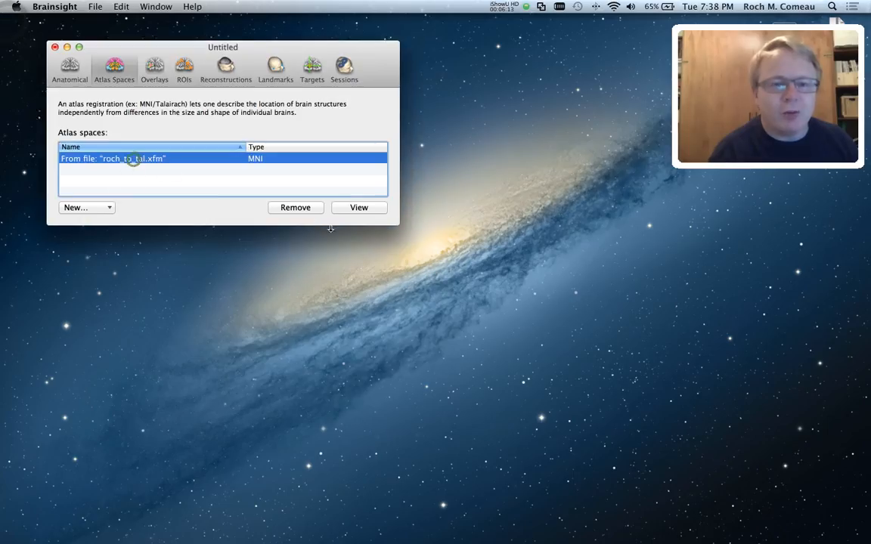
pyautogui.click(302, 208)
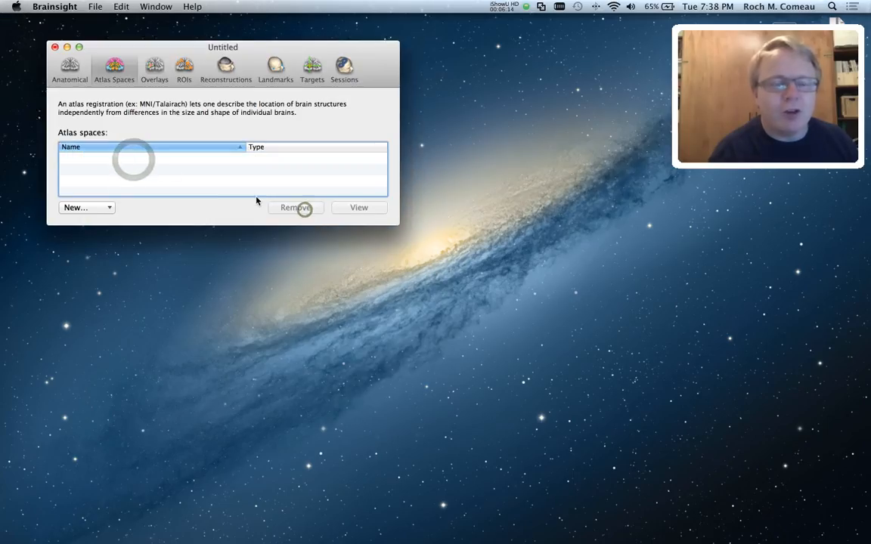
# Step: Create an atlas space from a matrix and raise the lower overlay threshold slightly to clear the blue background
pyautogui.click(98, 207)
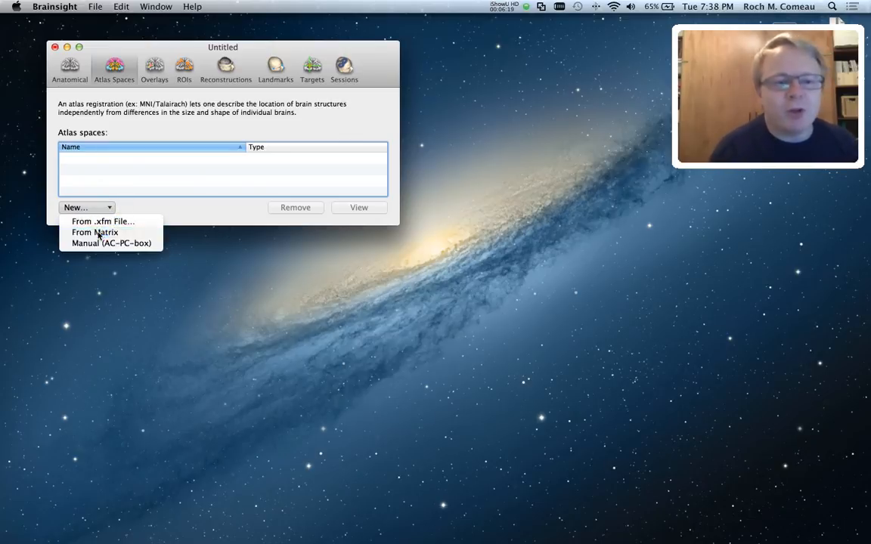
pyautogui.click(98, 232)
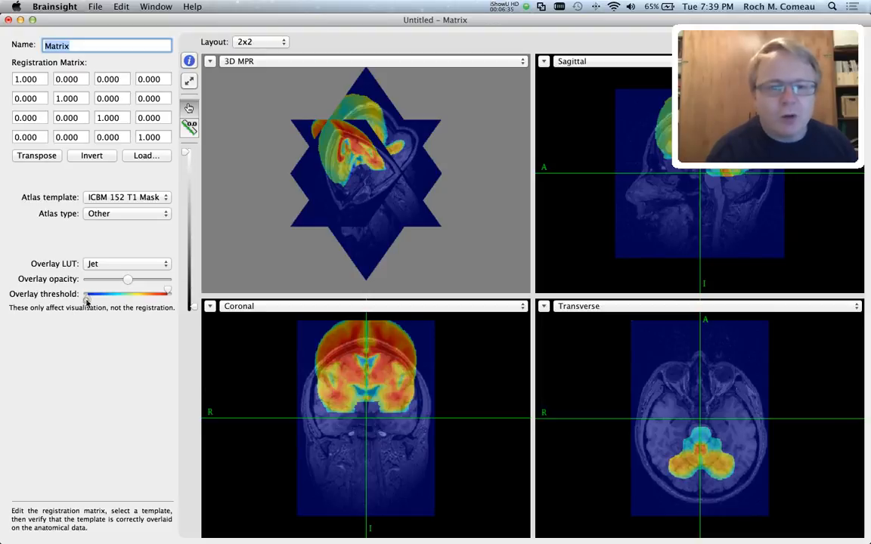
pyautogui.moveTo(86, 297); pyautogui.dragTo(97, 296)
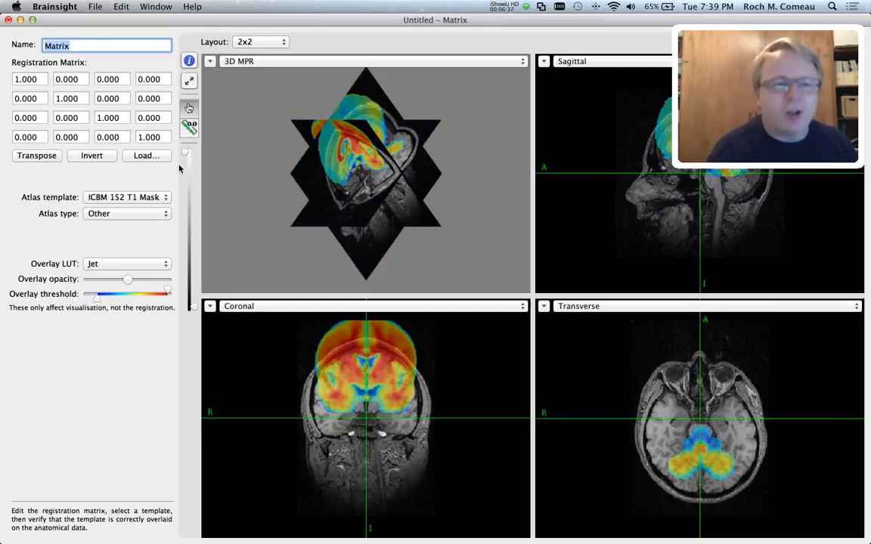
# Step: Close the matrix registration window and remove the Matrix atlas space from the list
pyautogui.click(8, 20)
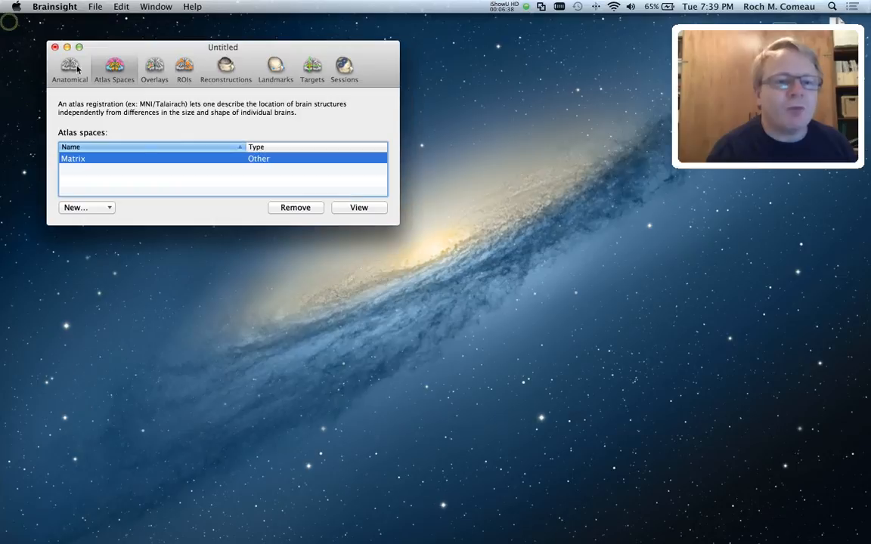
pyautogui.click(143, 158)
pyautogui.click(293, 208)
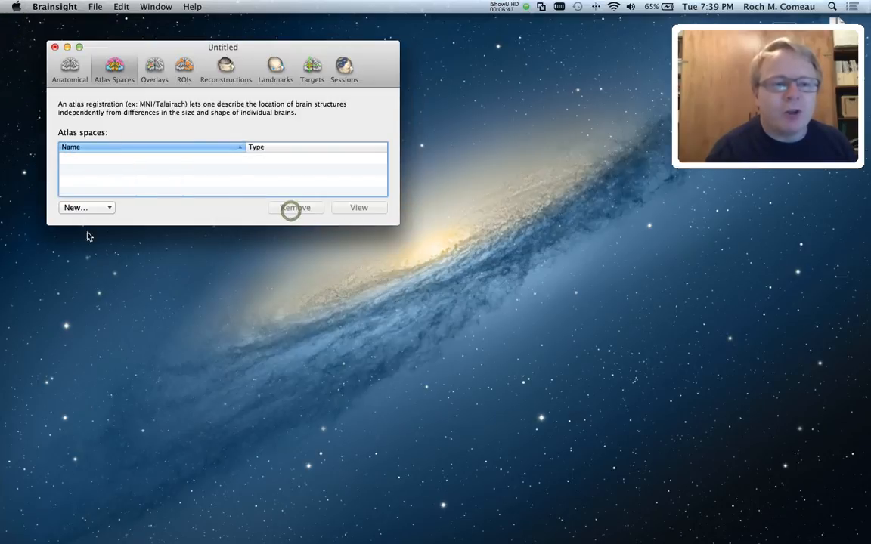
# Step: Start a manual AC-PC-box atlas registration and set the AC point at the anterior commissure in the sagittal view
pyautogui.click(79, 208)
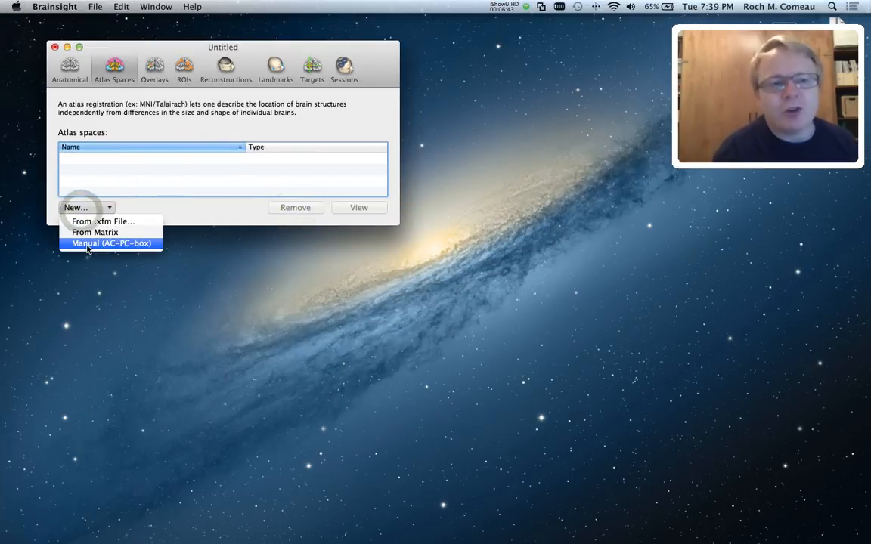
pyautogui.click(88, 244)
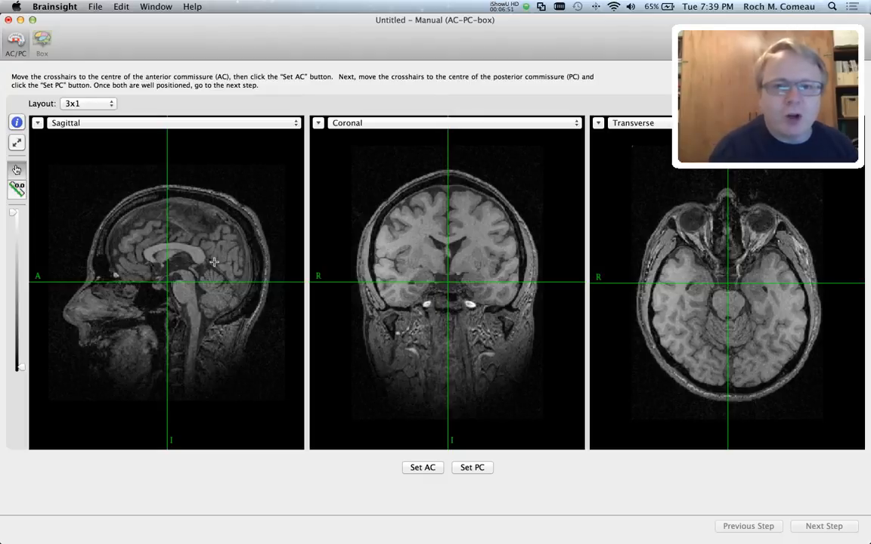
pyautogui.click(151, 268)
pyautogui.moveTo(152, 268); pyautogui.dragTo(162, 266)
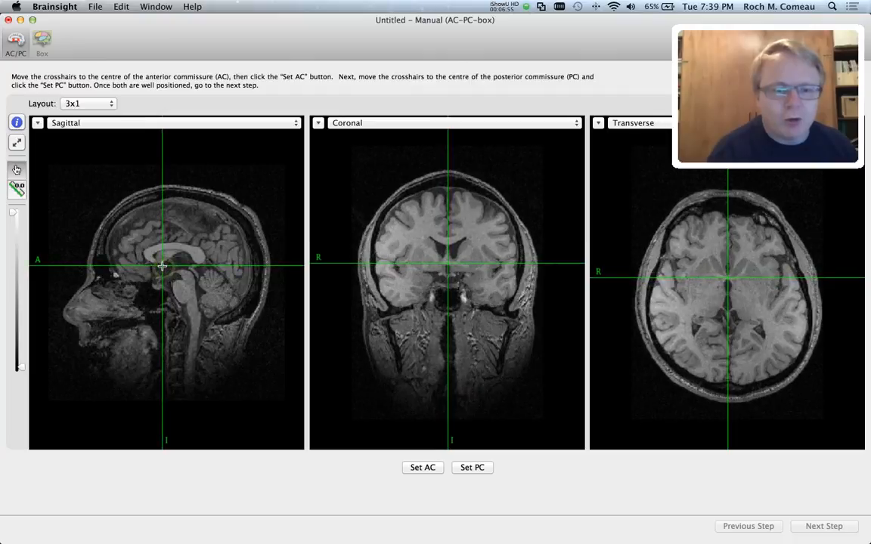
pyautogui.click(428, 469)
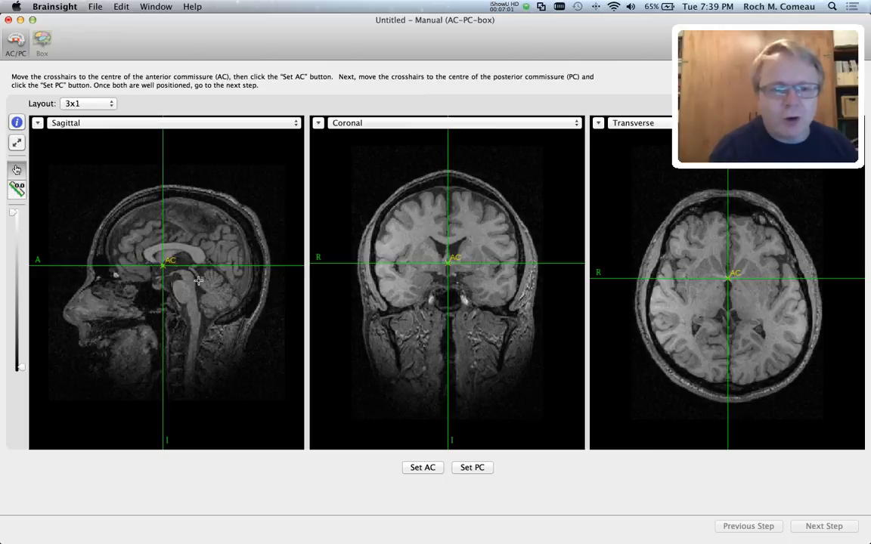
# Step: Position the crosshairs on the posterior commissure using the sagittal and transverse views, and set the PC point there
pyautogui.moveTo(199, 301); pyautogui.dragTo(192, 270)
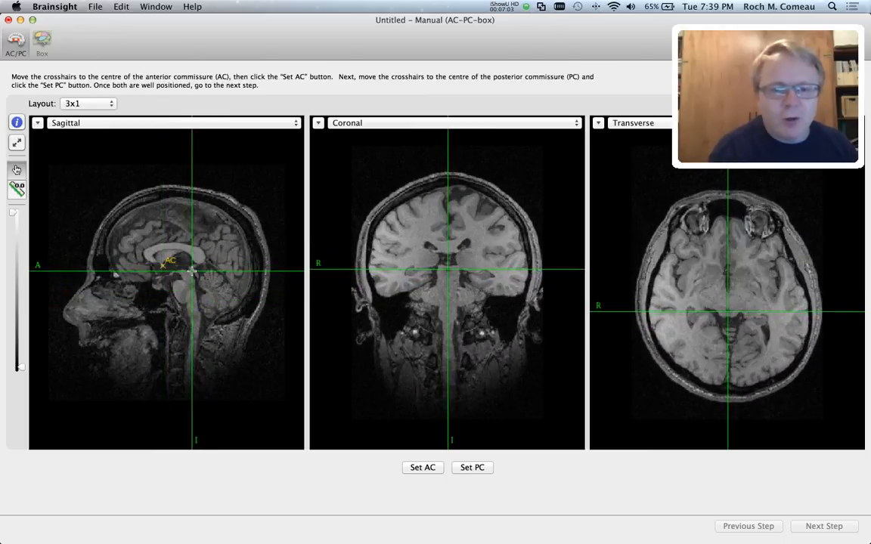
pyautogui.moveTo(754, 320); pyautogui.dragTo(727, 316)
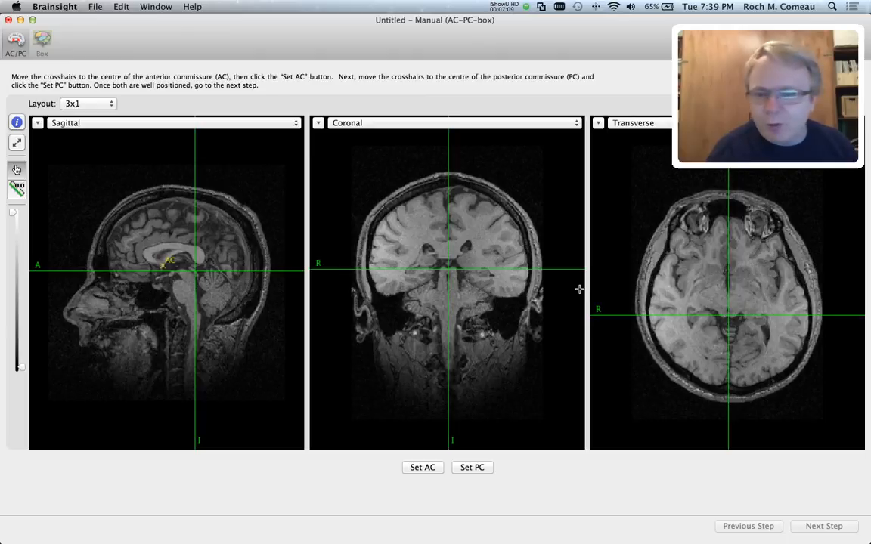
pyautogui.scroll(3, 693, 327)
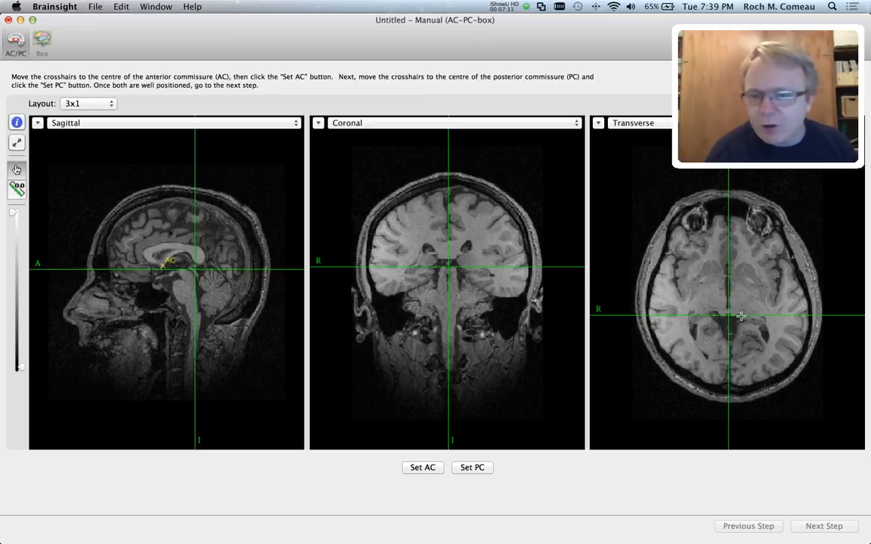
pyautogui.moveTo(740, 316)
pyautogui.mouseDown()
pyautogui.moveTo(722, 306)
pyautogui.moveTo(727, 311)
pyautogui.mouseUp()
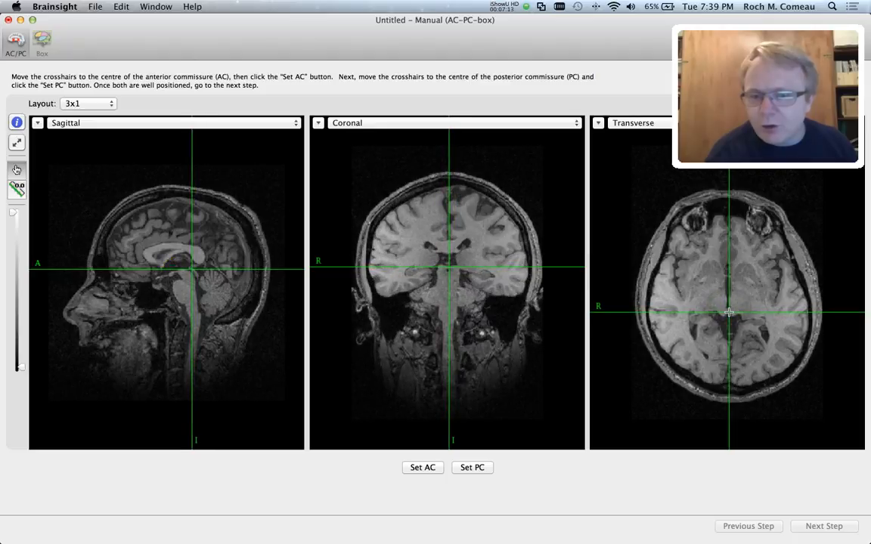
pyautogui.click(478, 468)
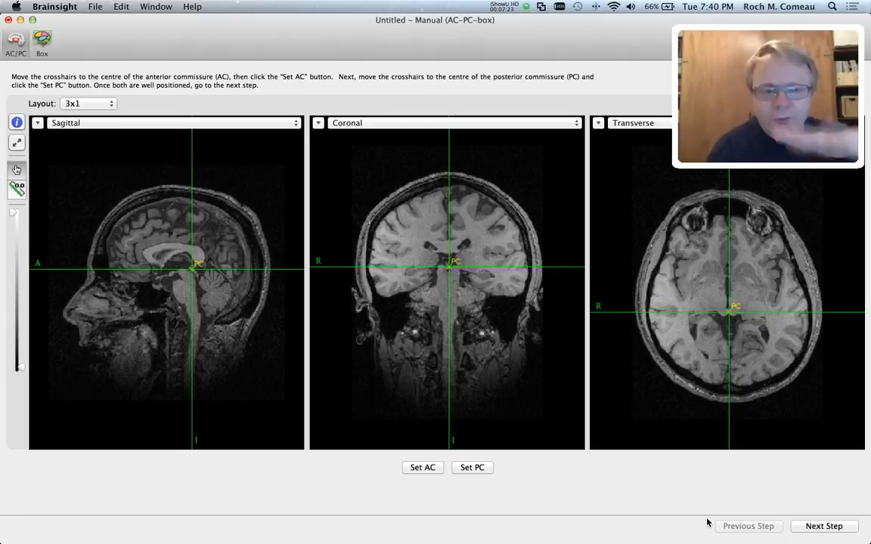
# Step: Fit the AC-PC bounding box to the brain's edges in the coronal and transverse views, and update the ICBM 152 T1 Mask overlay
pyautogui.click(835, 529)
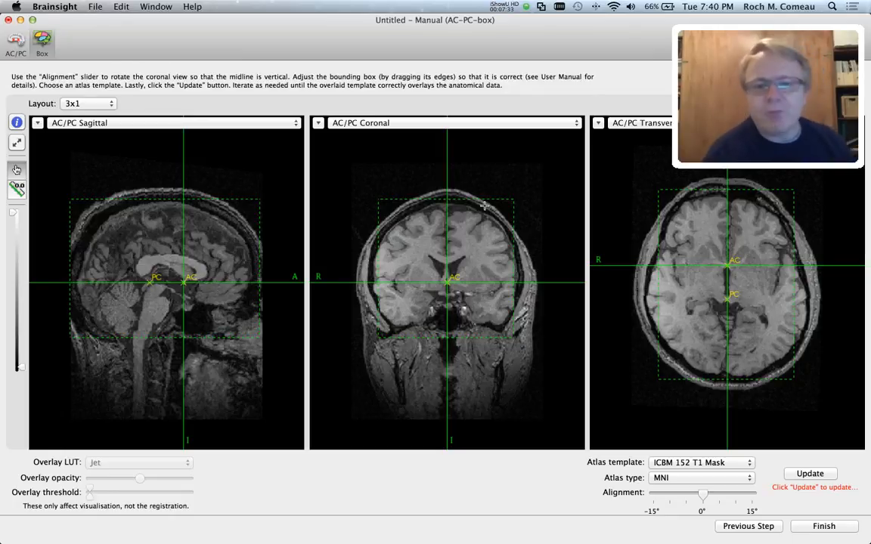
pyautogui.moveTo(479, 200); pyautogui.dragTo(480, 212)
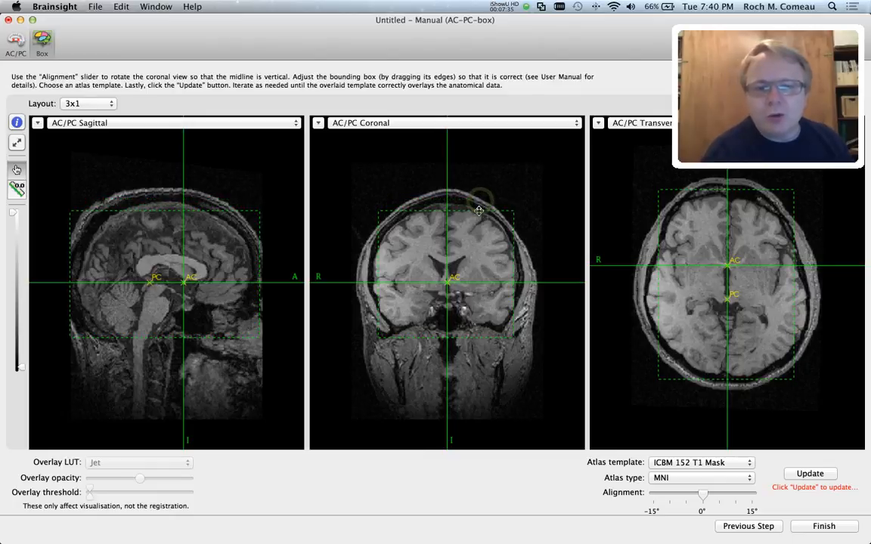
pyautogui.moveTo(450, 338); pyautogui.dragTo(451, 327)
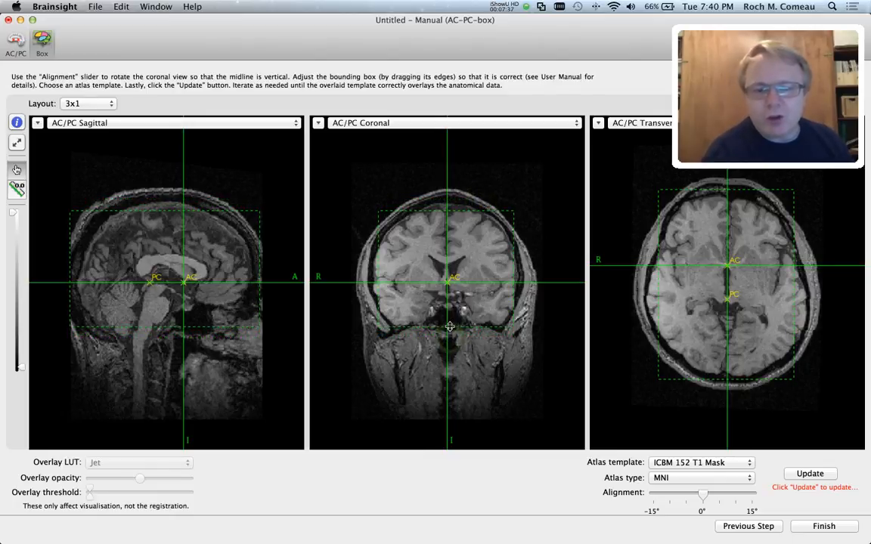
pyautogui.moveTo(378, 284); pyautogui.dragTo(372, 285)
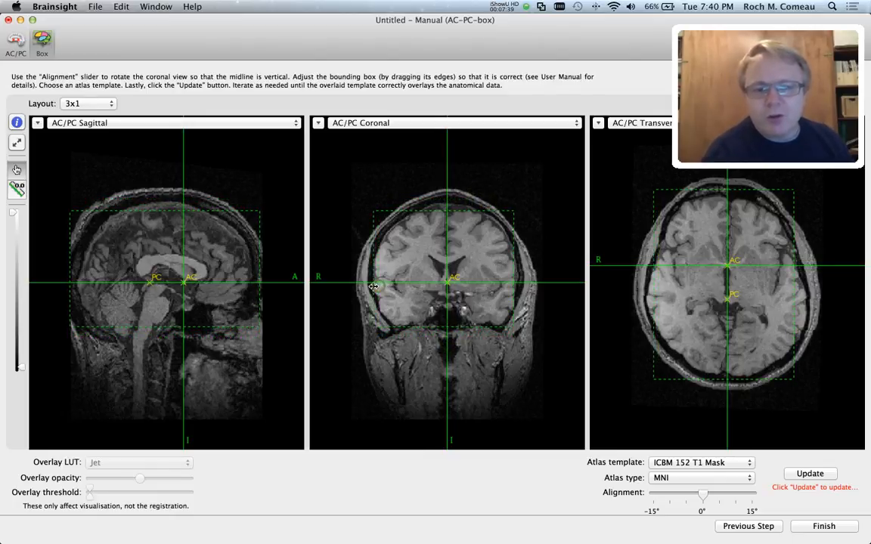
pyautogui.moveTo(513, 285); pyautogui.dragTo(516, 290)
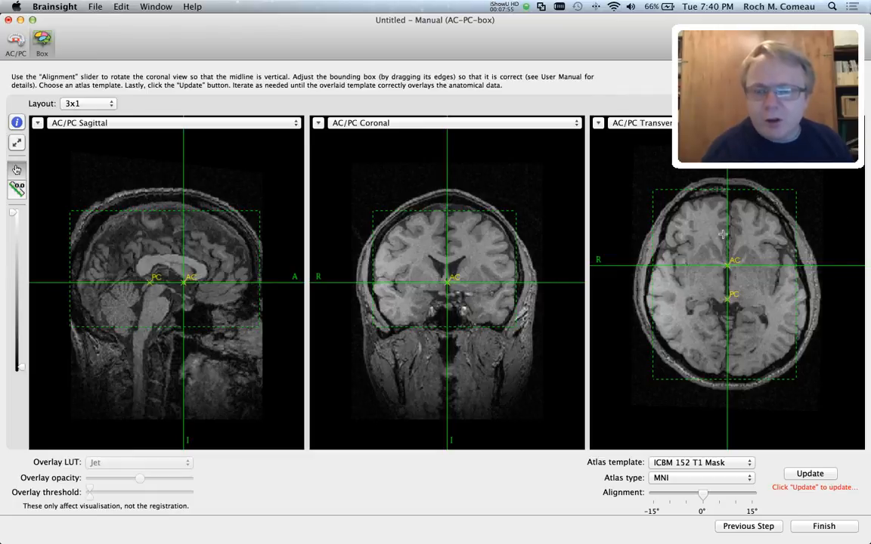
pyautogui.moveTo(731, 188); pyautogui.dragTo(732, 199)
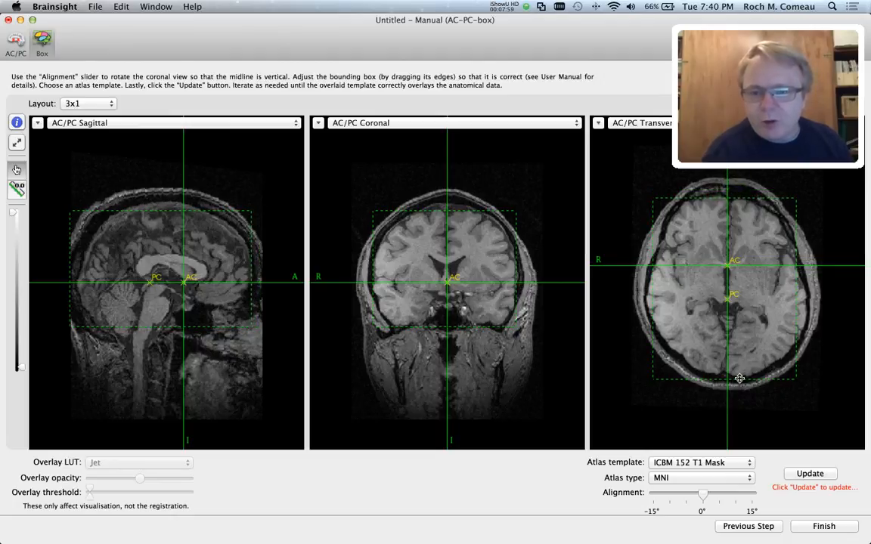
pyautogui.moveTo(739, 378); pyautogui.dragTo(740, 373)
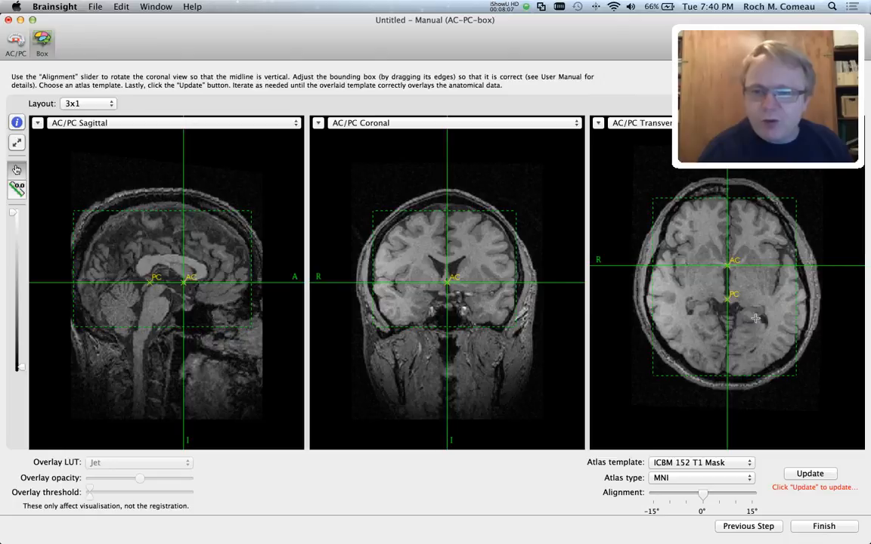
pyautogui.click(807, 473)
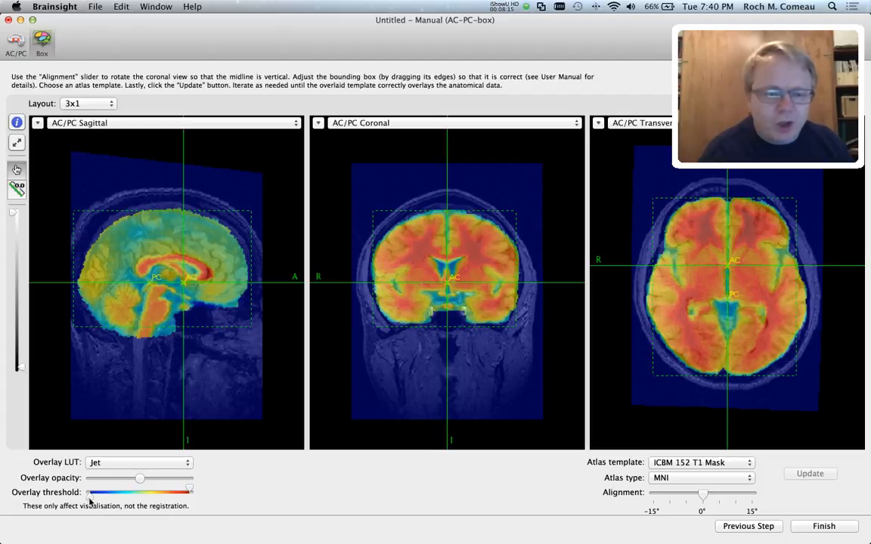
# Step: Raise the lower overlay threshold to clear the blue background and vary the overlay opacity to compare the template with the MRI
pyautogui.moveTo(89, 501)
pyautogui.mouseDown()
pyautogui.moveTo(132, 507)
pyautogui.moveTo(52, 503)
pyautogui.moveTo(105, 506)
pyautogui.mouseUp()
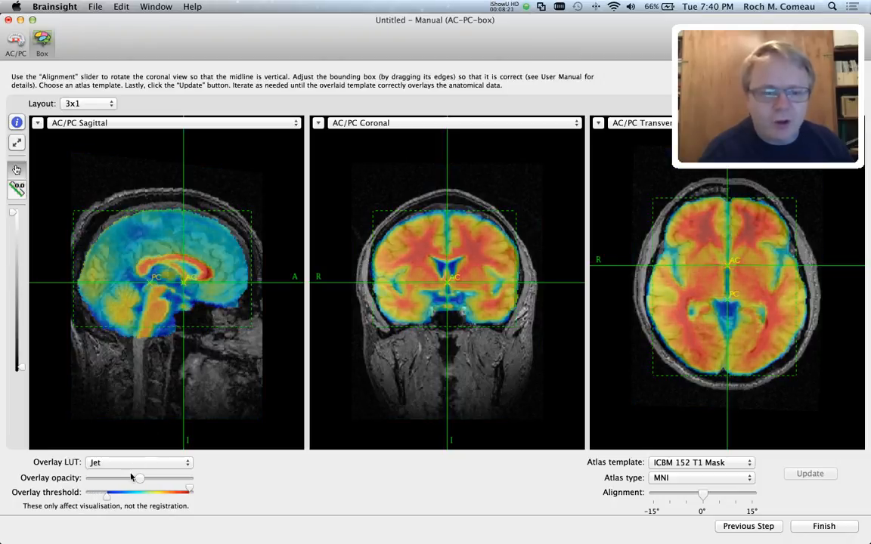
pyautogui.moveTo(141, 481); pyautogui.dragTo(63, 481)
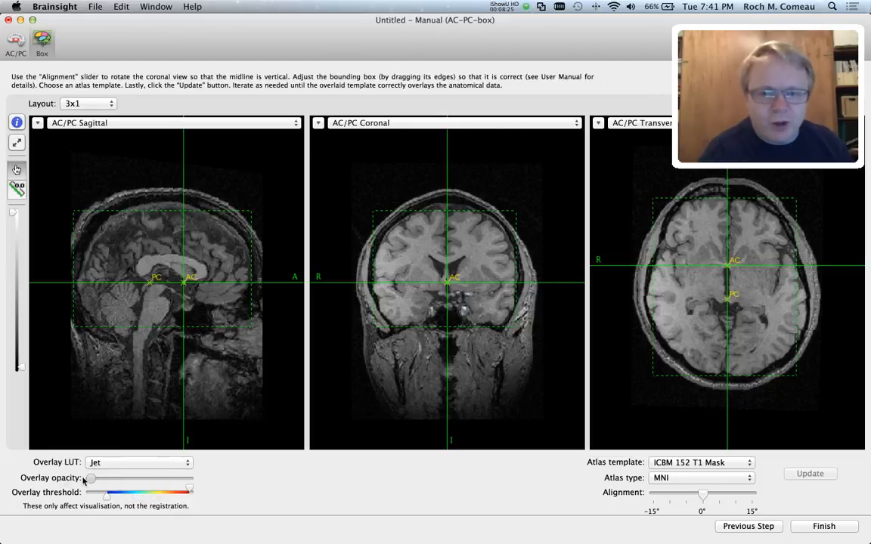
pyautogui.moveTo(96, 481); pyautogui.dragTo(148, 484)
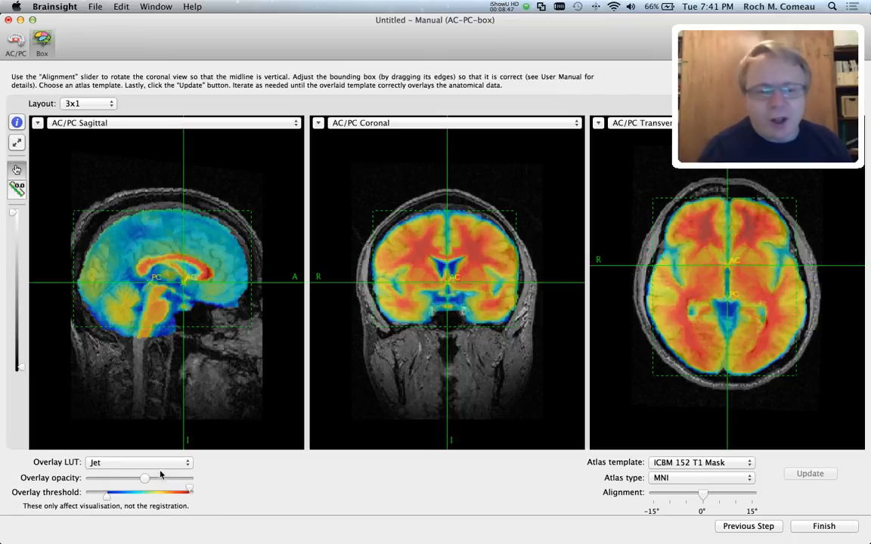
pyautogui.moveTo(146, 481)
pyautogui.mouseDown()
pyautogui.moveTo(81, 492)
pyautogui.moveTo(150, 492)
pyautogui.moveTo(143, 492)
pyautogui.mouseUp()
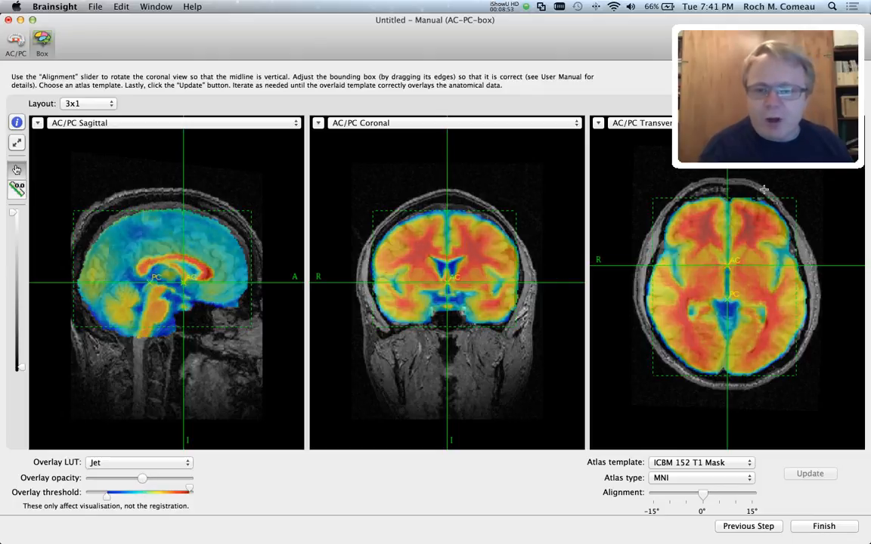
pyautogui.moveTo(146, 481); pyautogui.dragTo(272, 477)
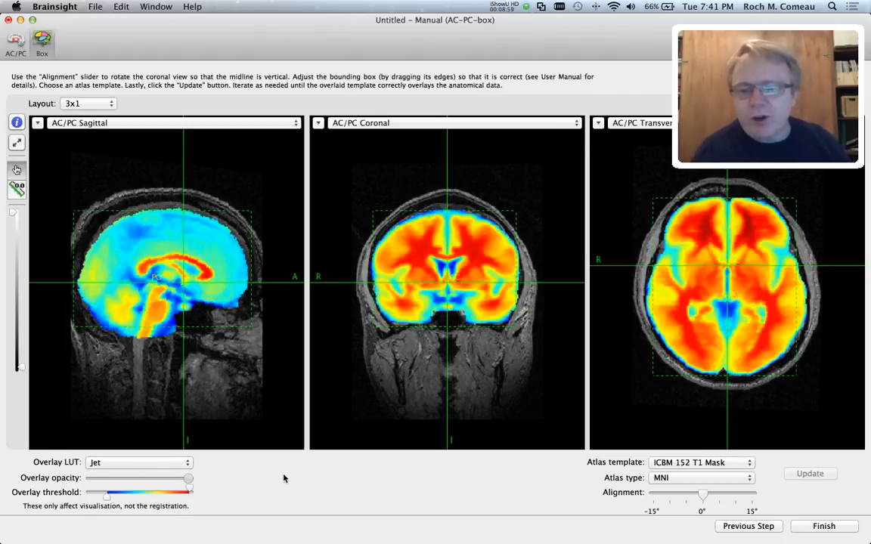
pyautogui.moveTo(187, 478); pyautogui.dragTo(80, 467)
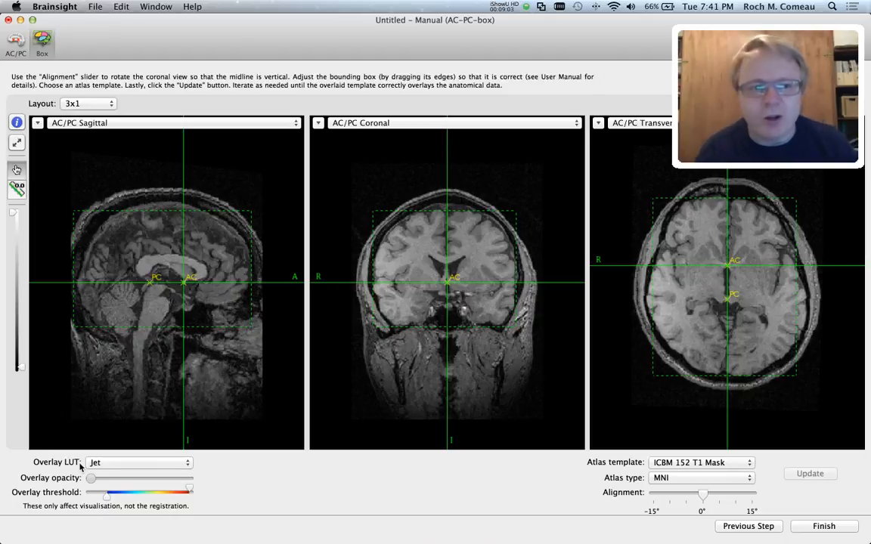
pyautogui.moveTo(91, 479); pyautogui.dragTo(157, 478)
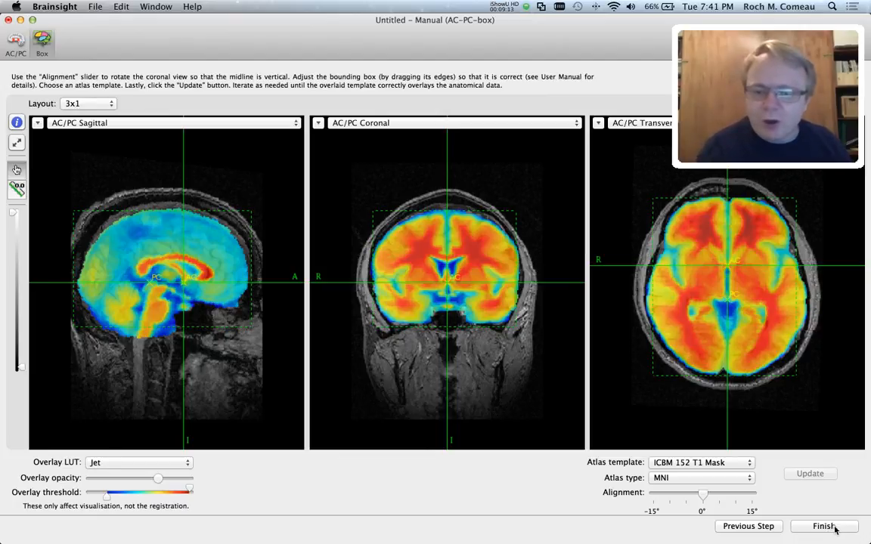
# Step: Finish the manual AC-PC-box registration and open the overlay configuration window
pyautogui.click(834, 528)
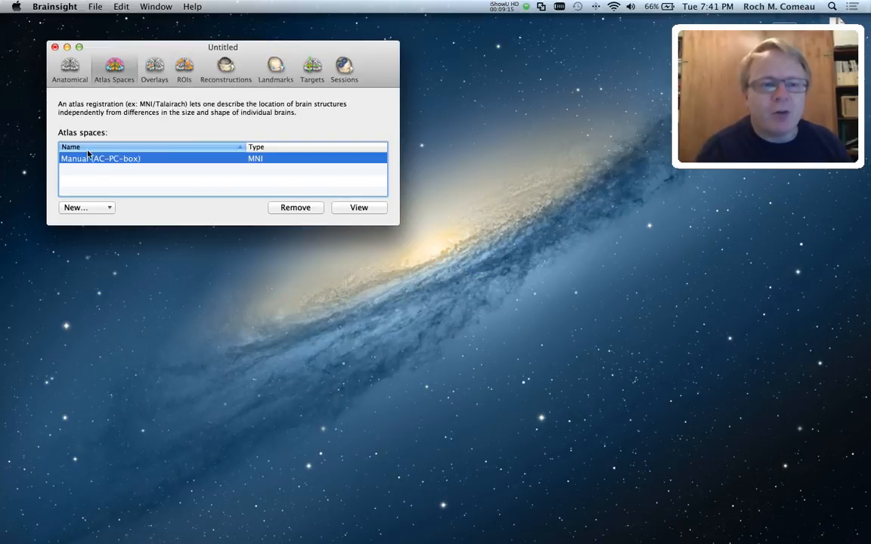
pyautogui.click(134, 168)
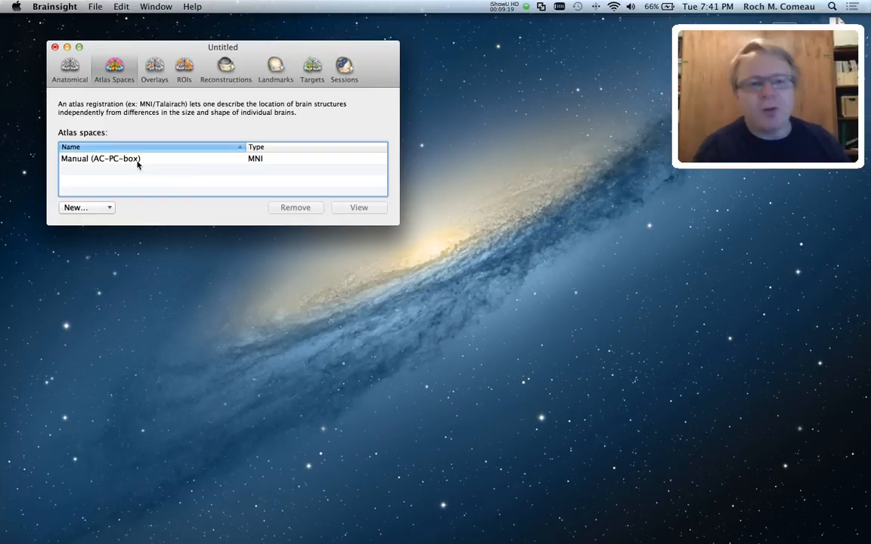
pyautogui.click(155, 66)
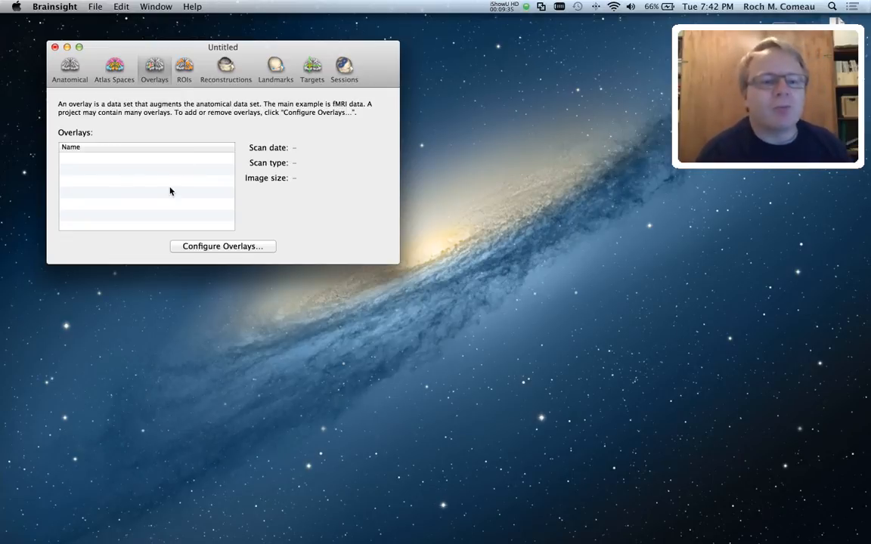
pyautogui.click(223, 246)
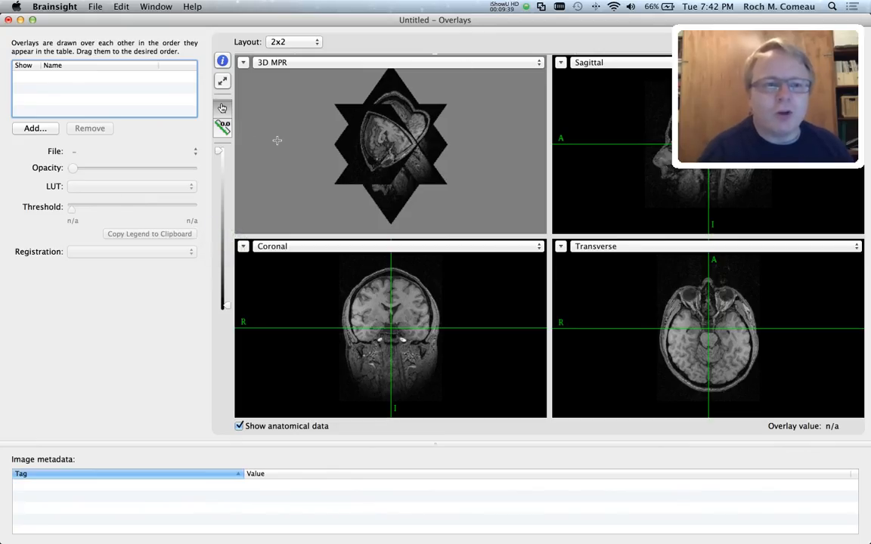
# Step: Examine the 3D MPR view by rotating it, moving the crosshairs and orienting it to the front of the head
pyautogui.moveTo(433, 154); pyautogui.dragTo(334, 158)
pyautogui.moveTo(383, 132)
pyautogui.mouseDown()
pyautogui.moveTo(375, 118)
pyautogui.moveTo(375, 128)
pyautogui.mouseUp()
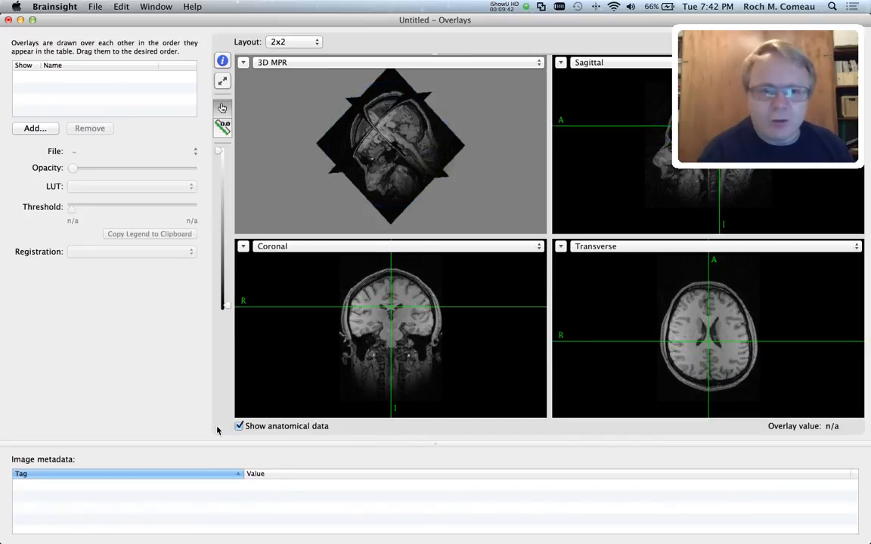
pyautogui.click(222, 60)
pyautogui.click(222, 60)
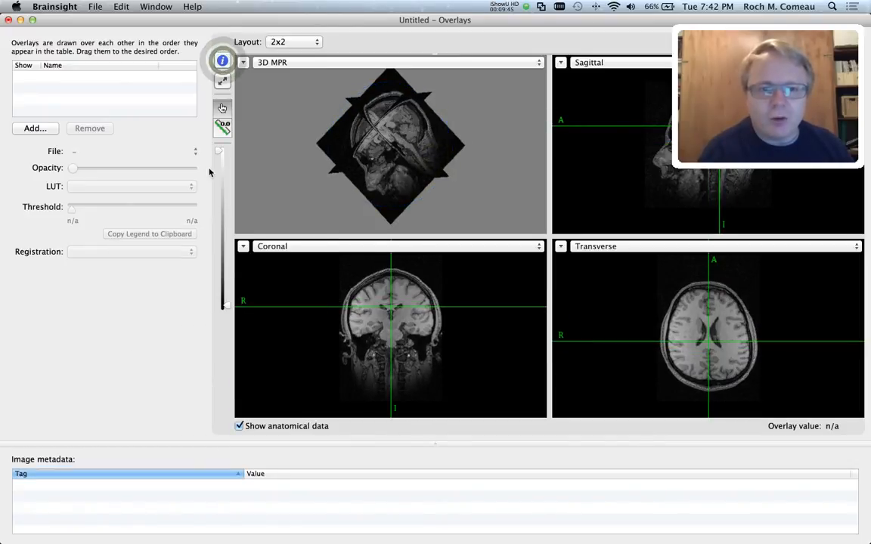
pyautogui.click(243, 62)
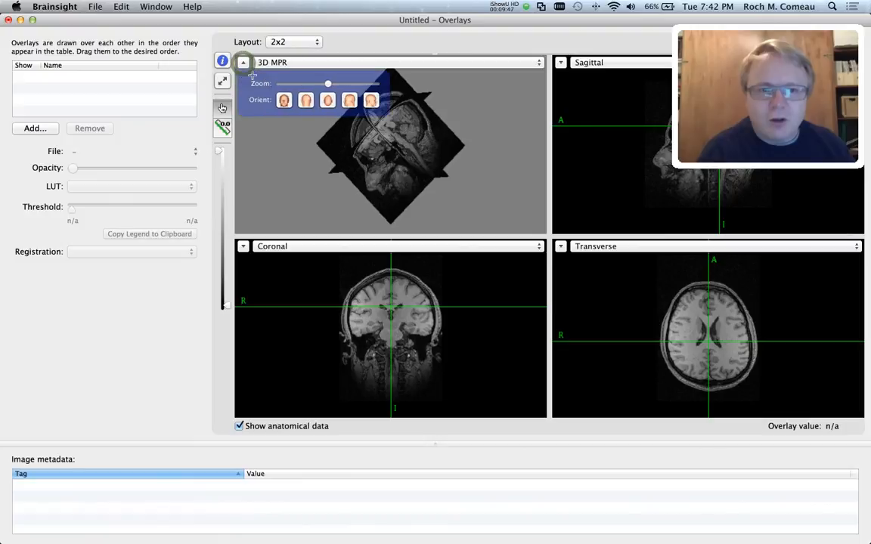
pyautogui.moveTo(327, 83)
pyautogui.mouseDown()
pyautogui.moveTo(316, 83)
pyautogui.moveTo(327, 83)
pyautogui.mouseUp()
pyautogui.click(284, 101)
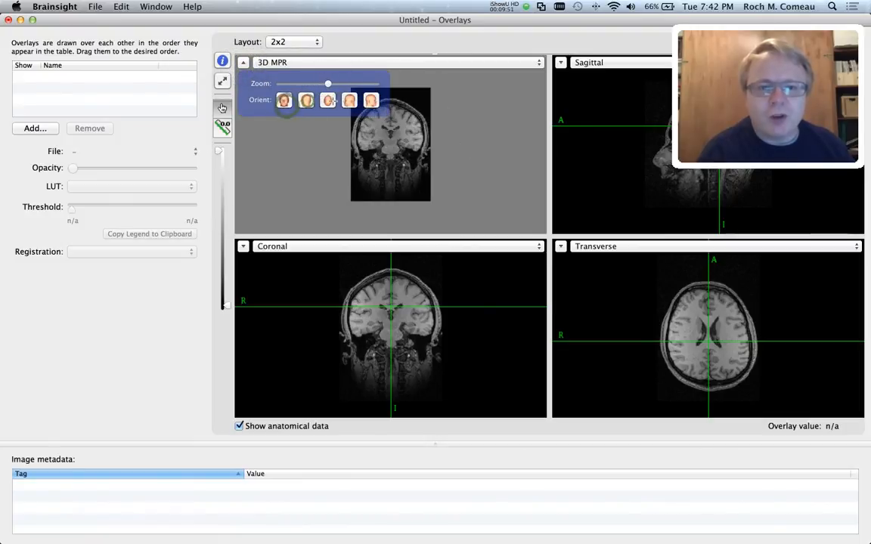
pyautogui.click(242, 63)
pyautogui.moveTo(394, 141); pyautogui.dragTo(276, 165)
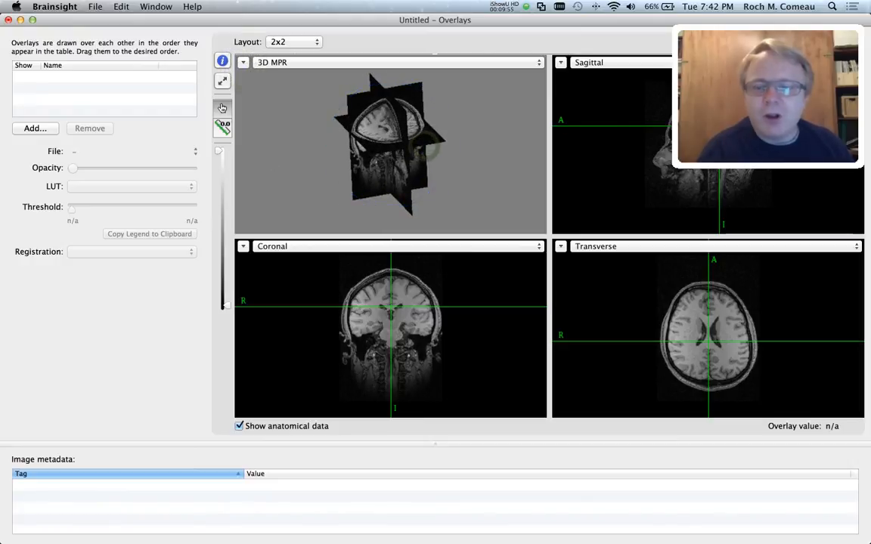
# Step: Zoom the 2D slice views in and out and reposition the crosshairs in the sagittal view
pyautogui.click(560, 63)
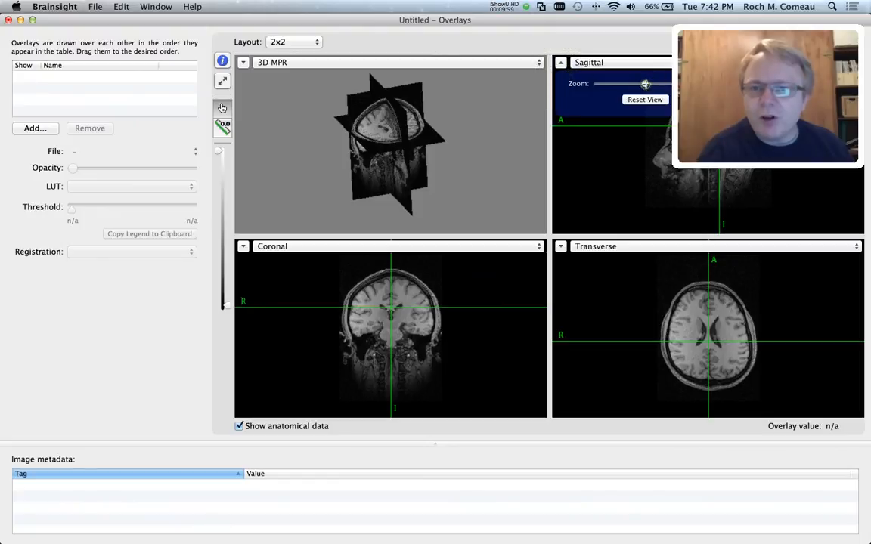
pyautogui.moveTo(645, 84)
pyautogui.mouseDown()
pyautogui.moveTo(666, 84)
pyautogui.moveTo(658, 84)
pyautogui.mouseUp()
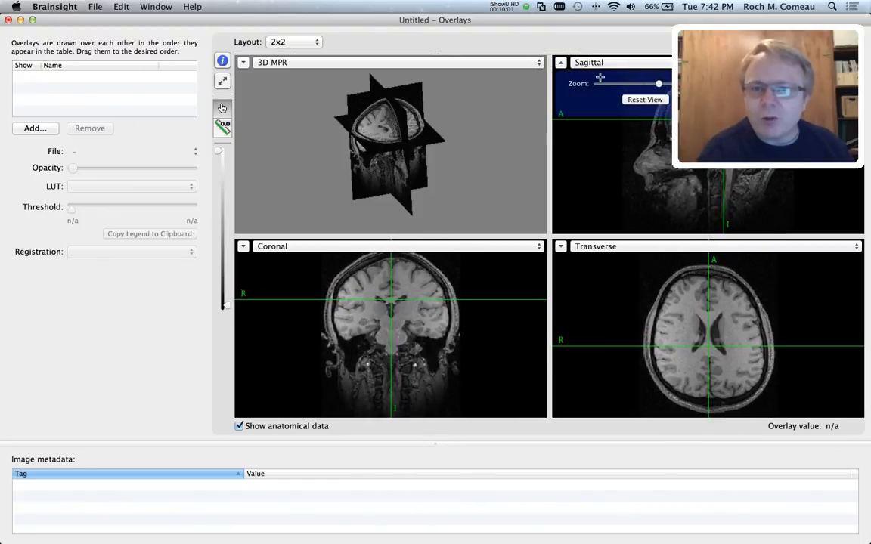
pyautogui.click(560, 62)
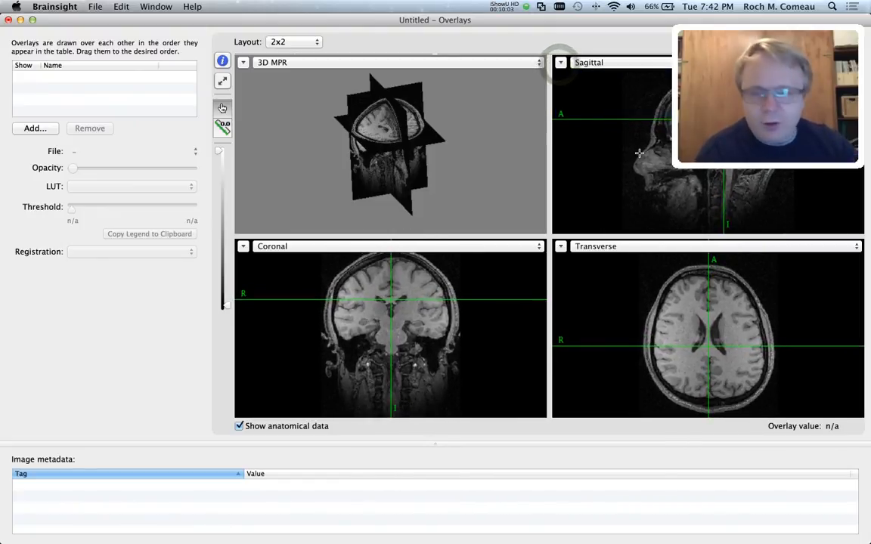
pyautogui.moveTo(758, 137)
pyautogui.mouseDown()
pyautogui.moveTo(733, 147)
pyautogui.moveTo(753, 175)
pyautogui.moveTo(753, 129)
pyautogui.moveTo(750, 146)
pyautogui.moveTo(777, 153)
pyautogui.moveTo(748, 143)
pyautogui.mouseUp()
pyautogui.scroll(3, 762, 148)
pyautogui.scroll(-5, 762, 148)
pyautogui.scroll(4, 762, 147)
pyautogui.scroll(-4, 762, 147)
# Step: Rotate the 3D MPR view to examine the intersecting slices from several angles
pyautogui.moveTo(384, 159); pyautogui.dragTo(401, 130)
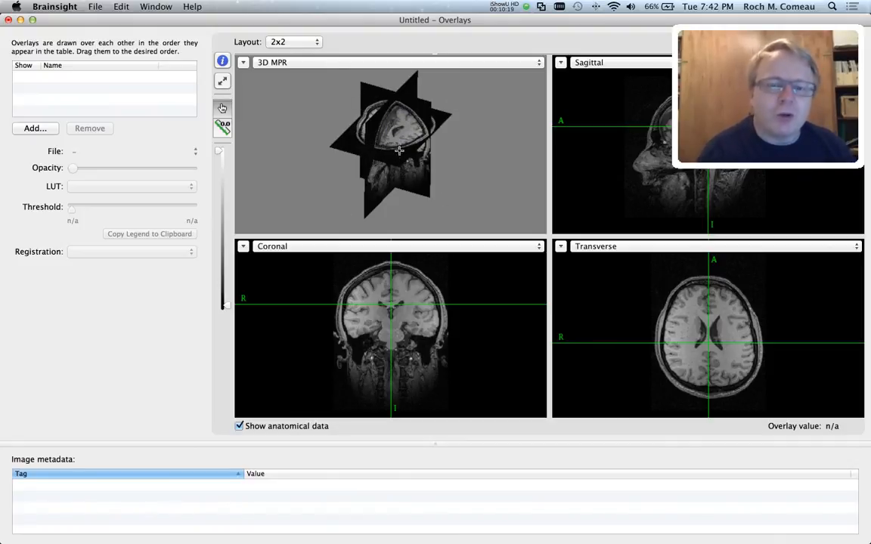
pyautogui.moveTo(395, 154)
pyautogui.mouseDown()
pyautogui.moveTo(349, 152)
pyautogui.moveTo(394, 153)
pyautogui.moveTo(398, 109)
pyautogui.moveTo(395, 153)
pyautogui.moveTo(370, 160)
pyautogui.moveTo(378, 145)
pyautogui.moveTo(390, 150)
pyautogui.mouseUp()
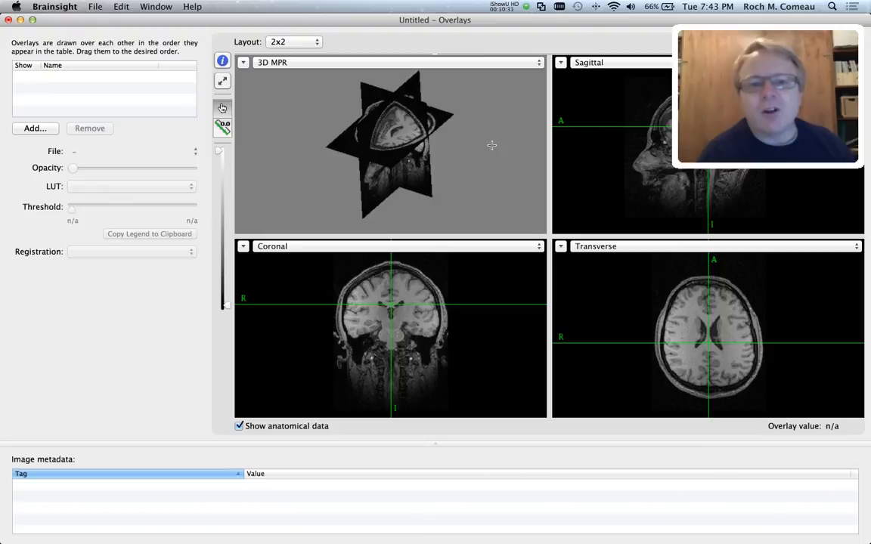
pyautogui.moveTo(491, 145); pyautogui.dragTo(476, 158)
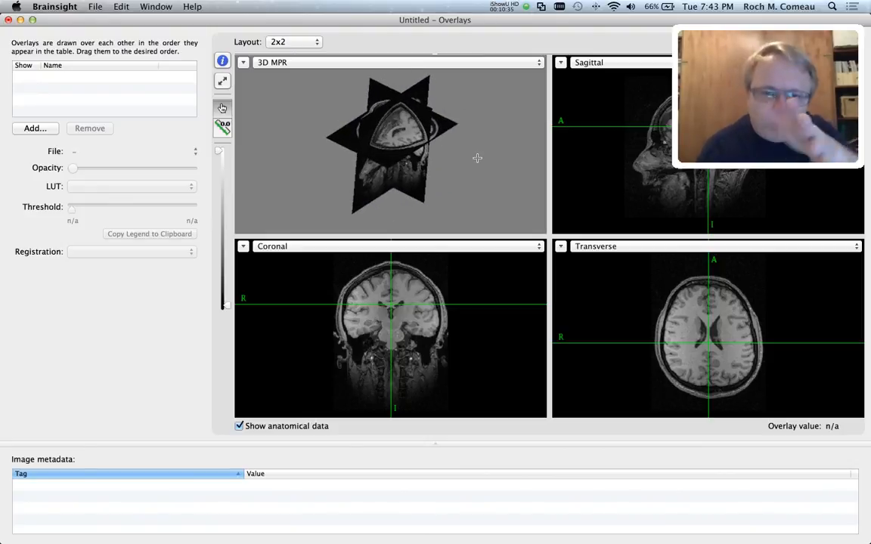
pyautogui.moveTo(393, 143); pyautogui.dragTo(399, 120)
pyautogui.moveTo(484, 181); pyautogui.dragTo(388, 178)
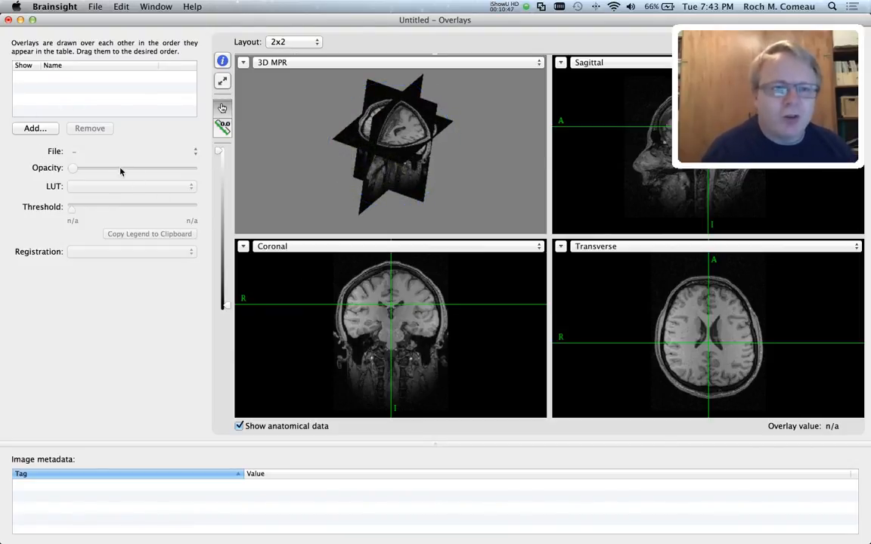
# Step: Add the file fmri_resampled.mnc from the MNI305RegTest folder as an overlay
pyautogui.click(50, 129)
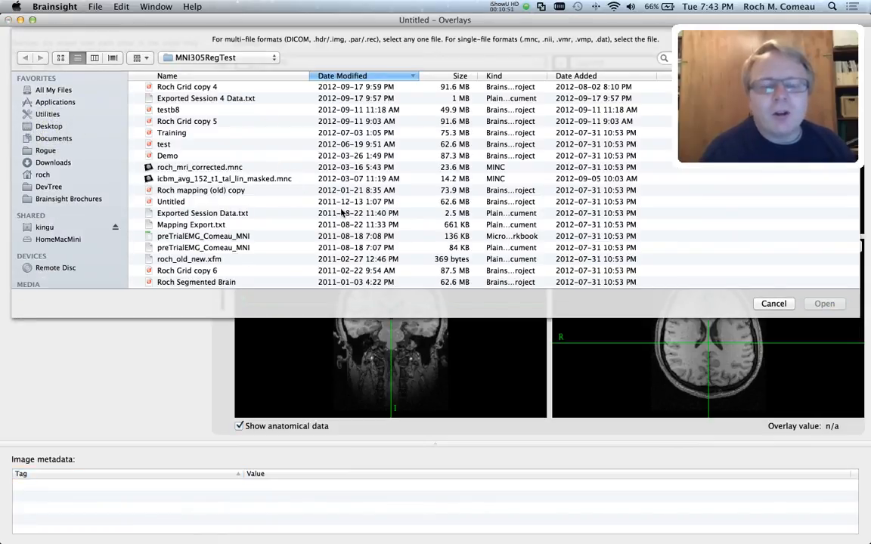
pyautogui.scroll(-8, 349, 214)
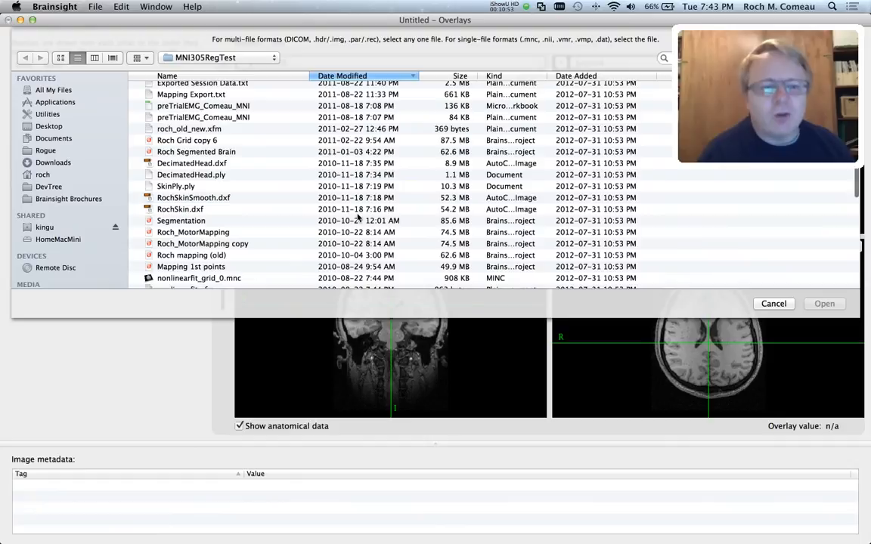
pyautogui.scroll(-10, 358, 218)
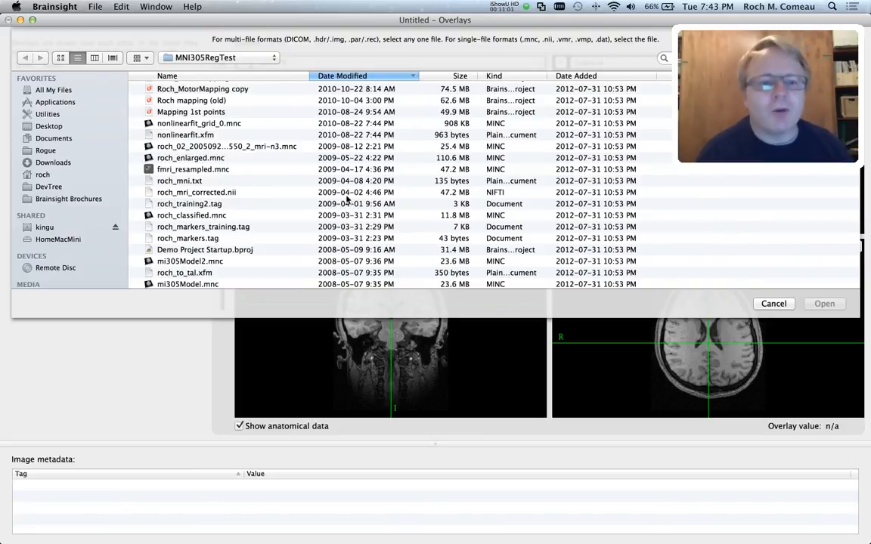
pyautogui.click(243, 173)
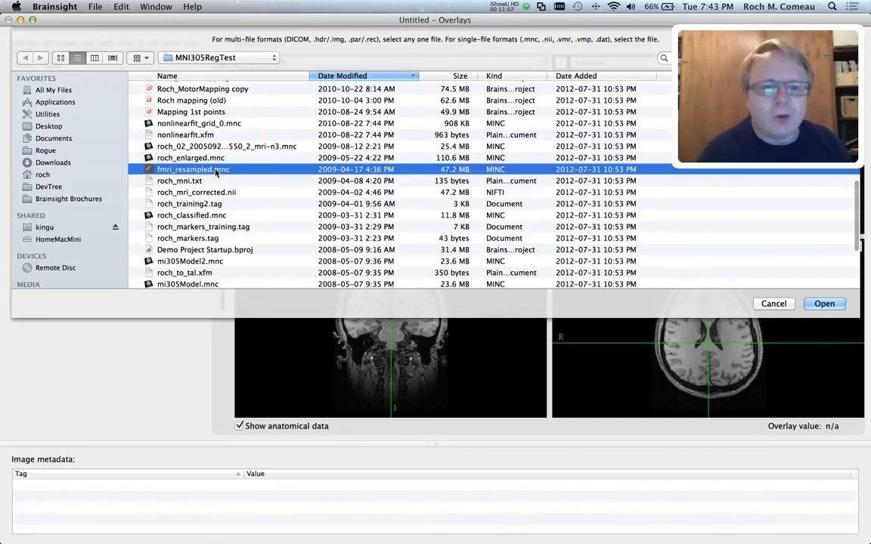
pyautogui.click(825, 303)
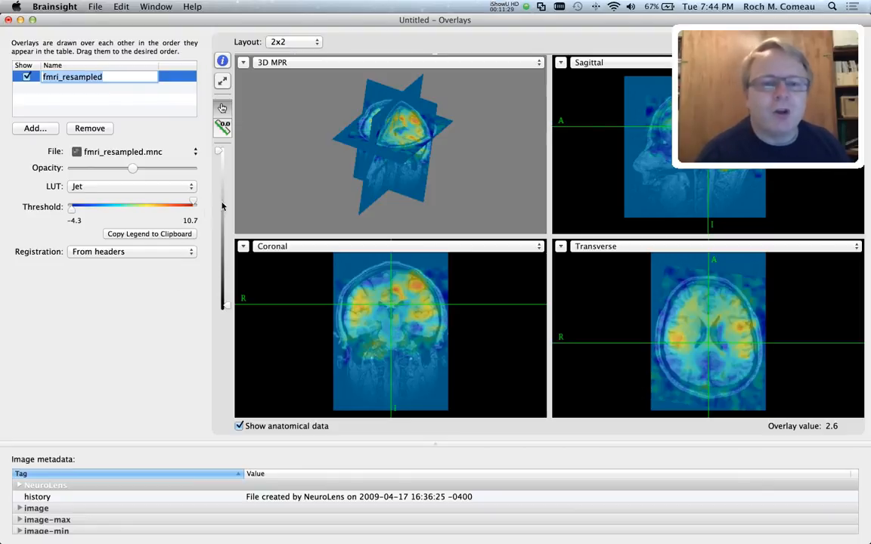
# Step: Turn the 3D MPR view toward the side of the head and set the overlay's lower threshold to 5.0
pyautogui.moveTo(413, 138); pyautogui.dragTo(368, 114)
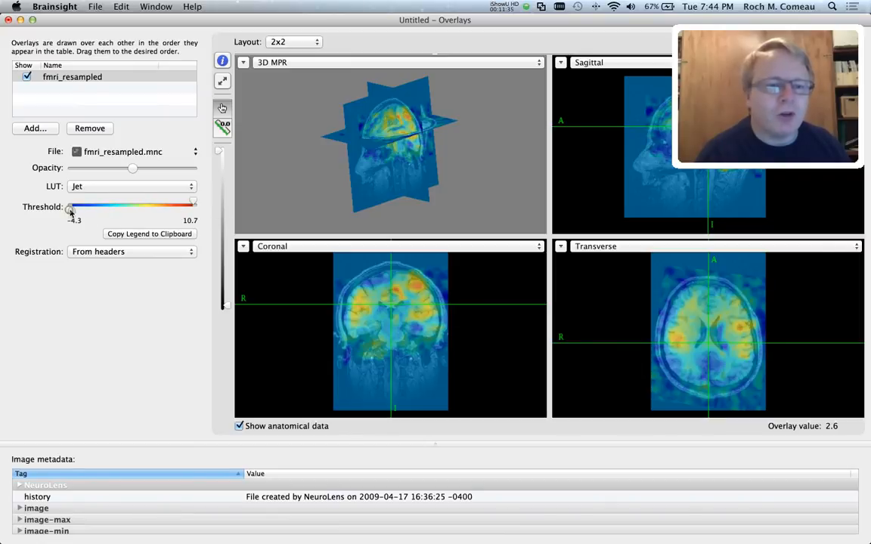
pyautogui.moveTo(70, 210)
pyautogui.mouseDown()
pyautogui.moveTo(79, 211)
pyautogui.moveTo(65, 211)
pyautogui.mouseUp()
pyautogui.moveTo(192, 201)
pyautogui.mouseDown()
pyautogui.moveTo(174, 203)
pyautogui.moveTo(195, 201)
pyautogui.mouseUp()
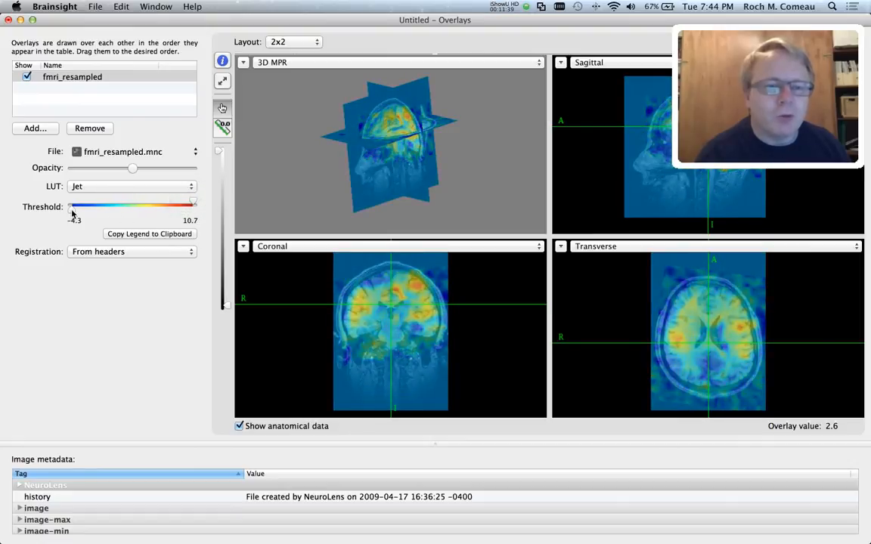
pyautogui.moveTo(72, 212); pyautogui.dragTo(147, 215)
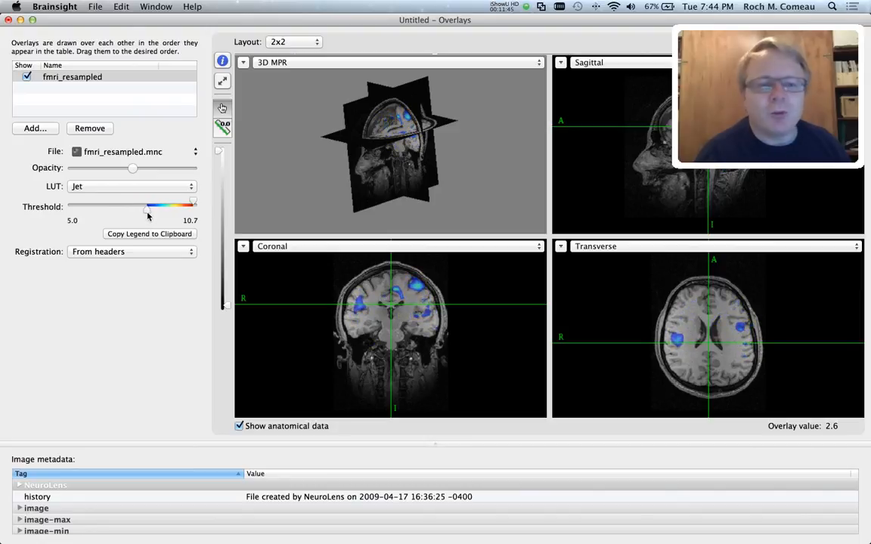
# Step: Rotate the 3D MPR view, browse the coronal slices and centre the crosshairs on the bright activation near the upper cortex opposite the R label
pyautogui.moveTo(446, 147); pyautogui.dragTo(470, 197)
pyautogui.moveTo(371, 178)
pyautogui.mouseDown()
pyautogui.moveTo(391, 99)
pyautogui.moveTo(370, 189)
pyautogui.mouseUp()
pyautogui.moveTo(412, 150)
pyautogui.mouseDown()
pyautogui.moveTo(382, 153)
pyautogui.moveTo(411, 144)
pyautogui.mouseUp()
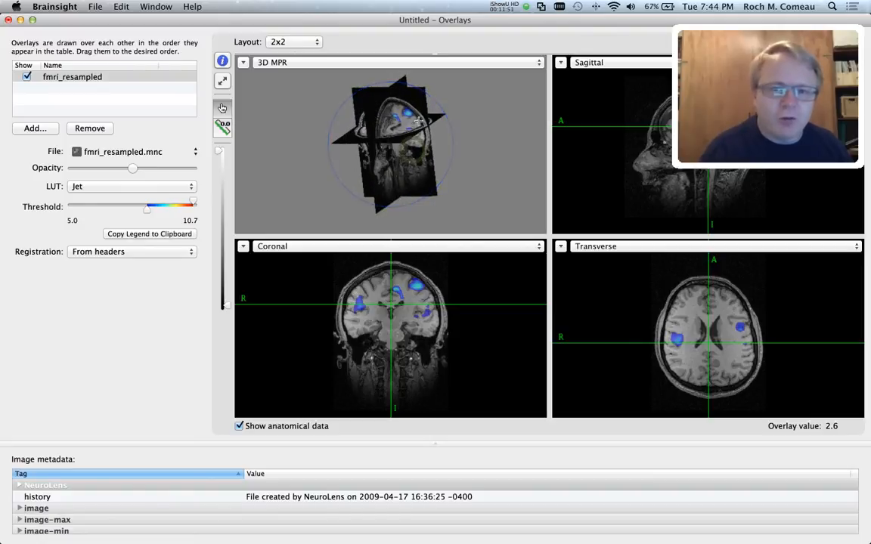
pyautogui.scroll(-5, 404, 312)
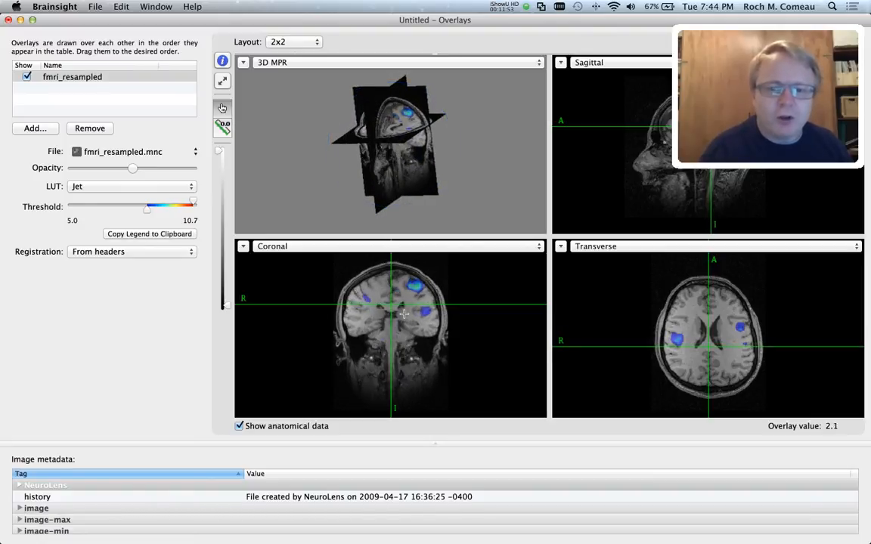
pyautogui.click(415, 284)
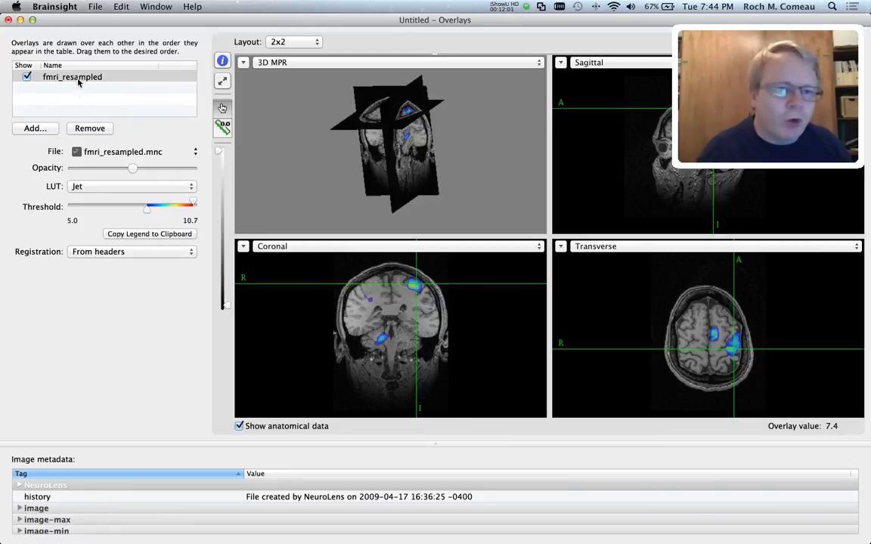
# Step: Reduce the opacity of the fmri_resampled overlay slightly and close the overlay configuration window
pyautogui.moveTo(83, 74); pyautogui.dragTo(80, 91)
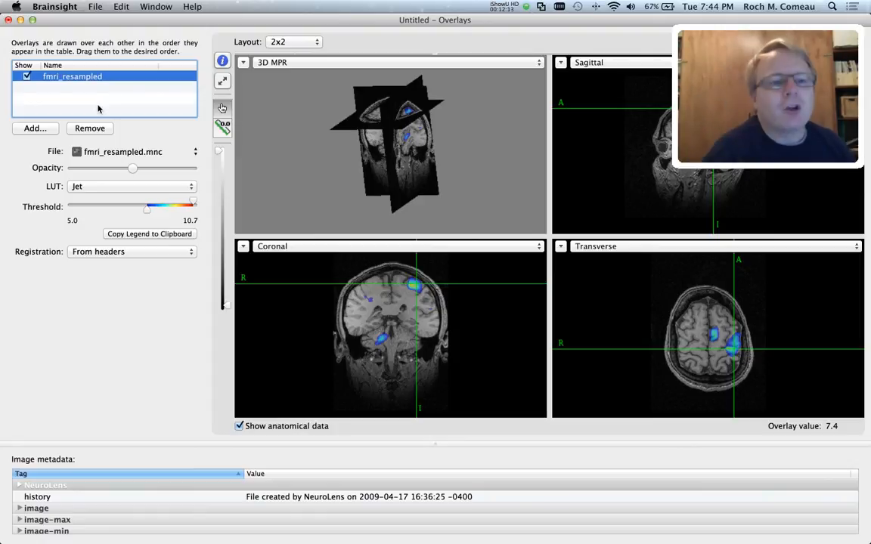
pyautogui.moveTo(133, 169)
pyautogui.mouseDown()
pyautogui.moveTo(57, 169)
pyautogui.moveTo(185, 177)
pyautogui.moveTo(125, 179)
pyautogui.mouseUp()
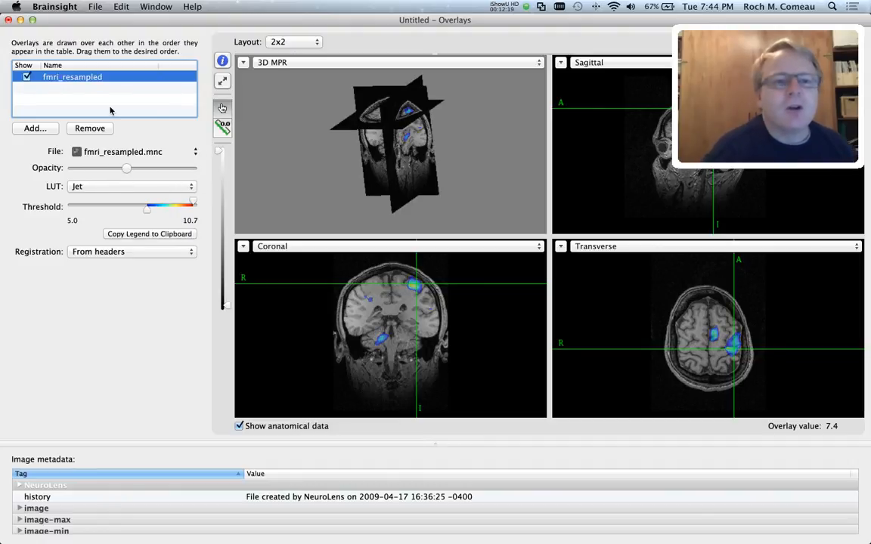
pyautogui.click(8, 20)
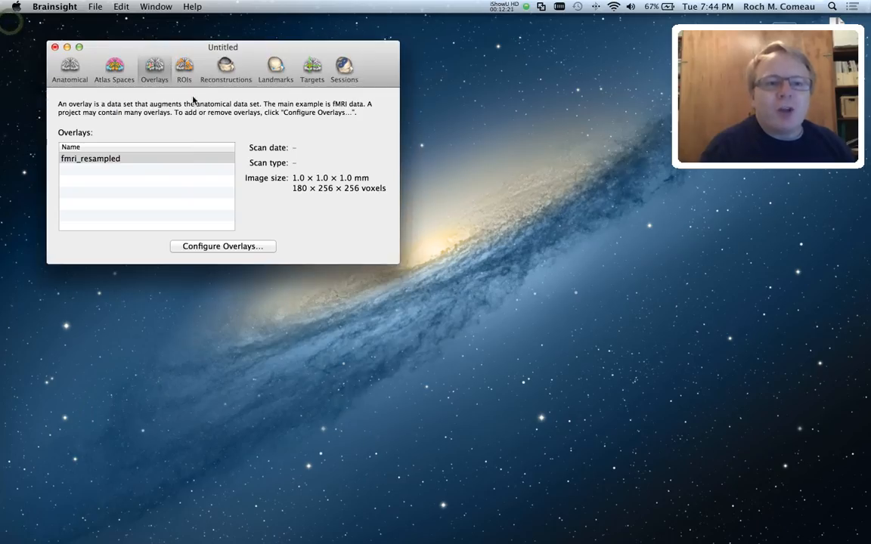
# Step: Create a new region of interest with Region Paint and lower its isolation opacity to the minimum
pyautogui.click(186, 69)
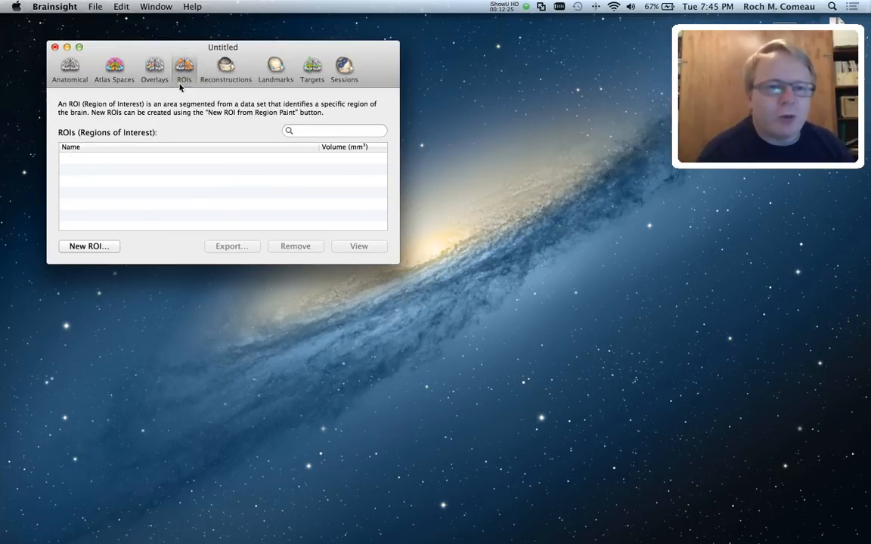
pyautogui.click(90, 247)
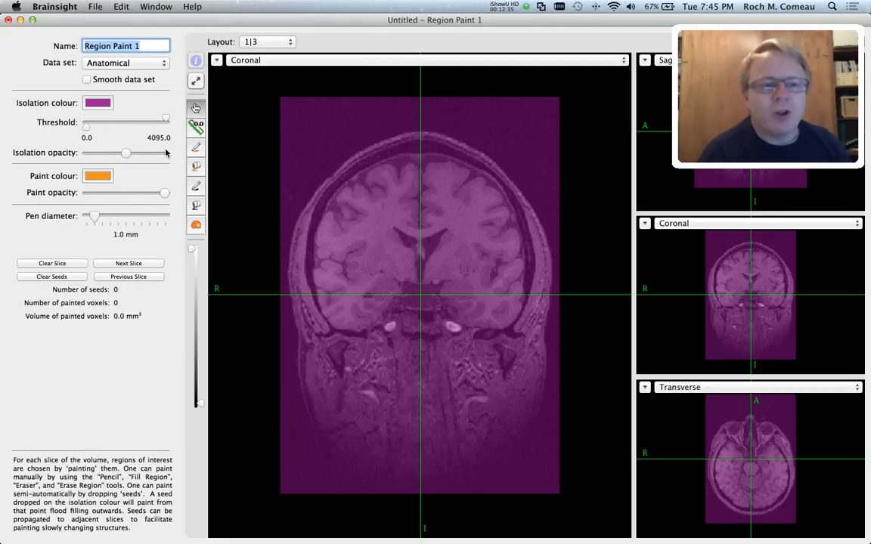
pyautogui.moveTo(126, 155); pyautogui.dragTo(87, 153)
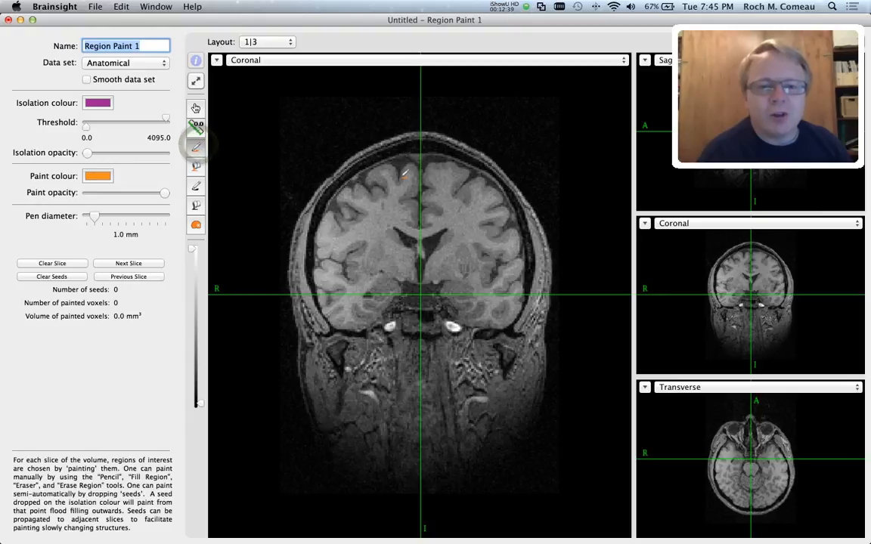
# Step: Outline and fill a small region of the upper cortex on the R side with the Pencil, on the current coronal slice and the next one
pyautogui.click(196, 146)
pyautogui.moveTo(388, 163)
pyautogui.mouseDown()
pyautogui.moveTo(397, 176)
pyautogui.moveTo(370, 167)
pyautogui.moveTo(363, 180)
pyautogui.moveTo(384, 188)
pyautogui.moveTo(403, 173)
pyautogui.mouseUp()
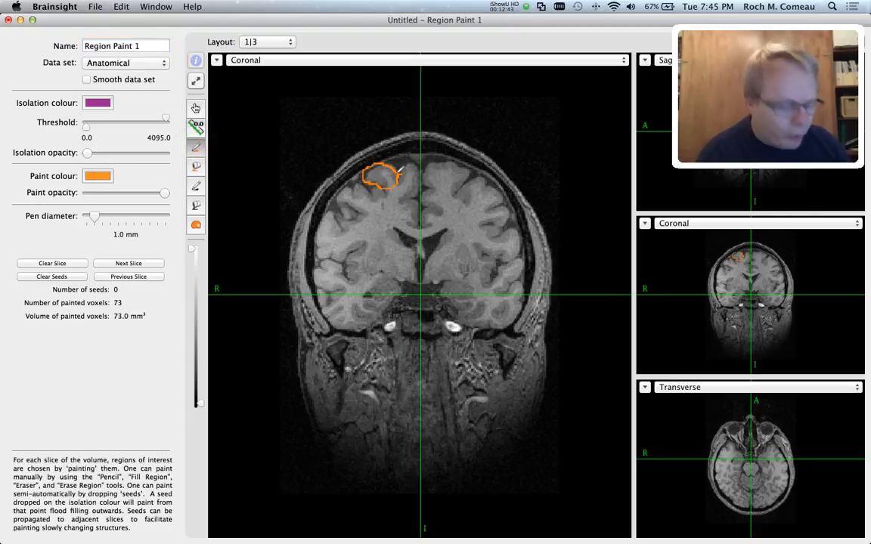
pyautogui.click(384, 172)
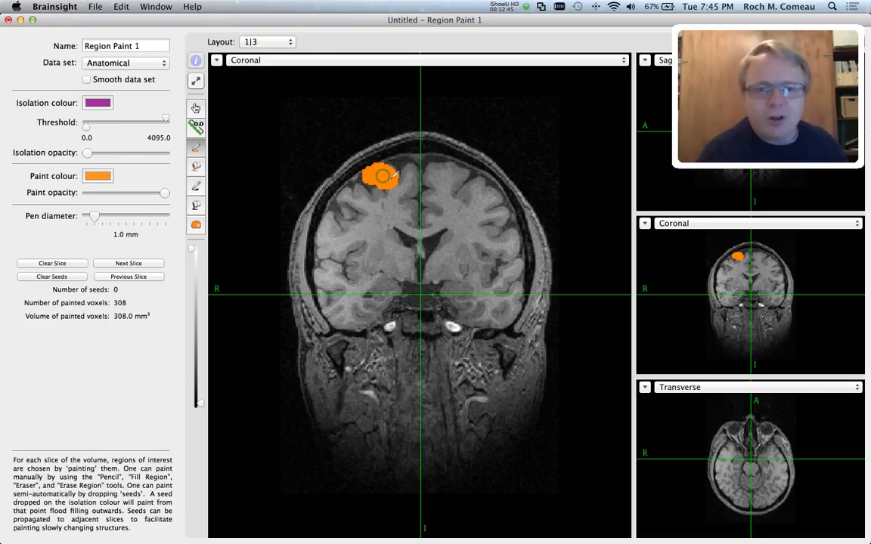
pyautogui.click(122, 266)
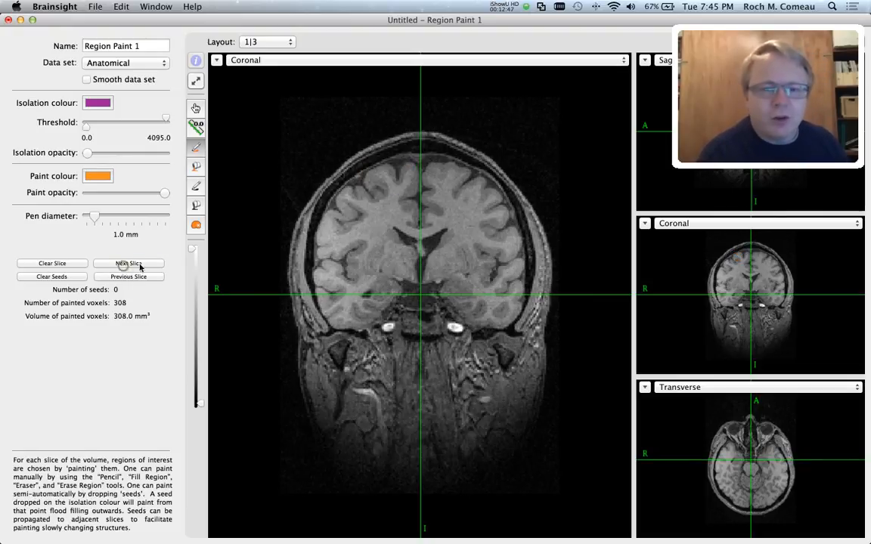
pyautogui.moveTo(396, 184)
pyautogui.mouseDown()
pyautogui.moveTo(375, 173)
pyautogui.moveTo(366, 184)
pyautogui.moveTo(382, 193)
pyautogui.moveTo(400, 179)
pyautogui.mouseUp()
pyautogui.click(375, 177)
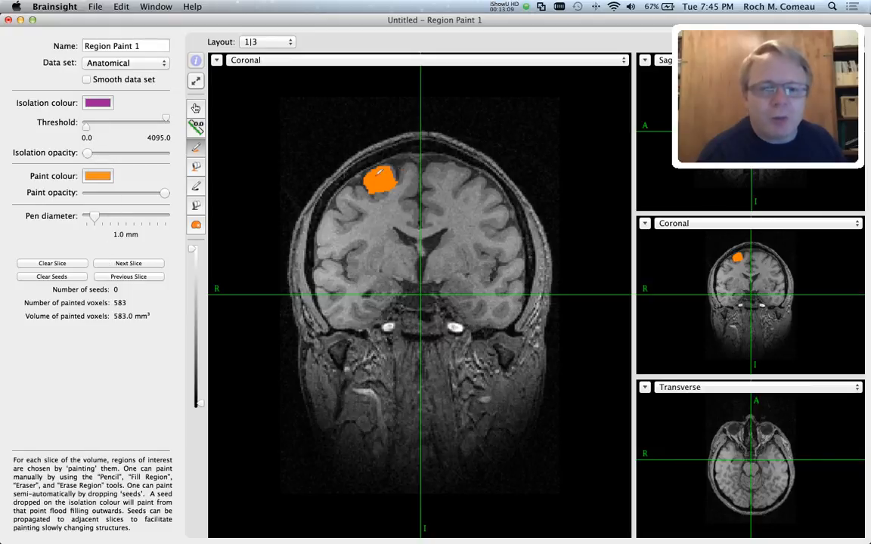
# Step: Raise the isolation opacity to a little over half and set the lower isolation threshold to 1439.6
pyautogui.moveTo(89, 153); pyautogui.dragTo(137, 155)
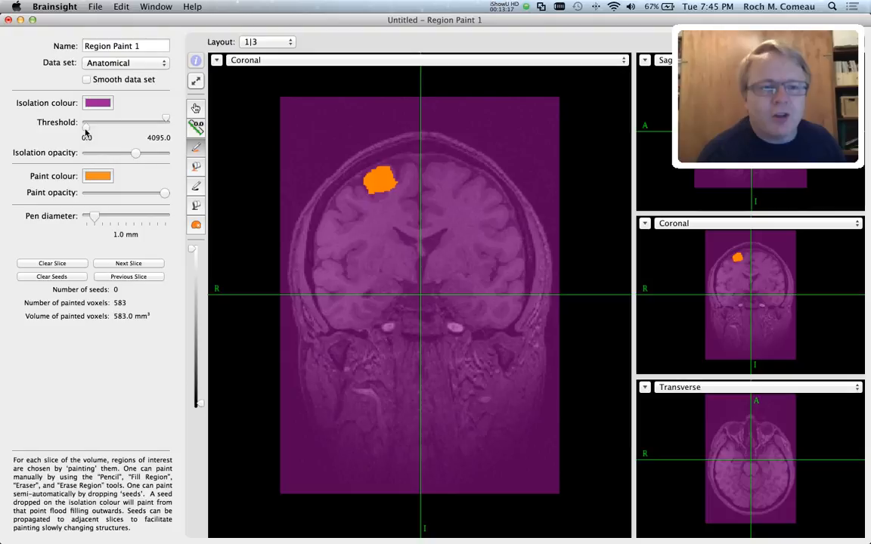
pyautogui.moveTo(85, 129); pyautogui.dragTo(113, 134)
# Step: Switch the main view to Transverse at a slice through the middle of the brain and set the lower isolation threshold to 1343.7
pyautogui.click(293, 60)
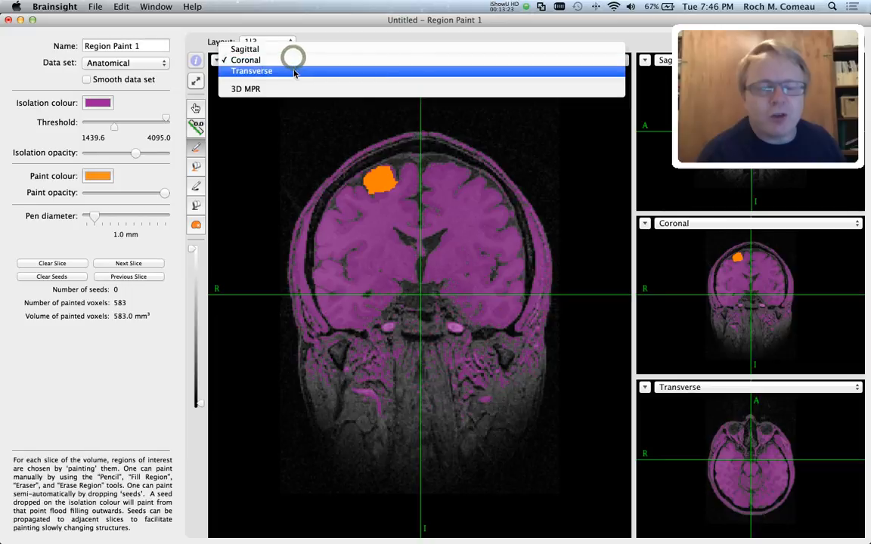
pyautogui.click(295, 71)
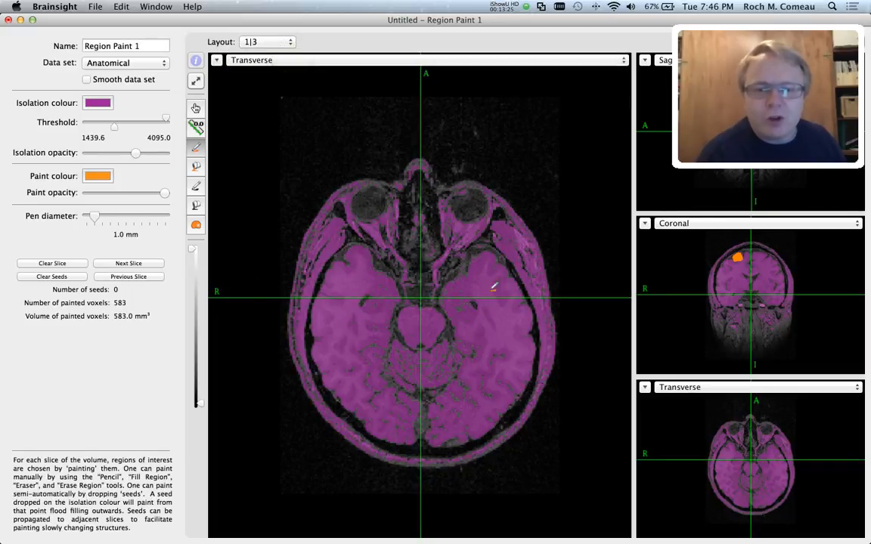
pyautogui.scroll(10, 492, 288)
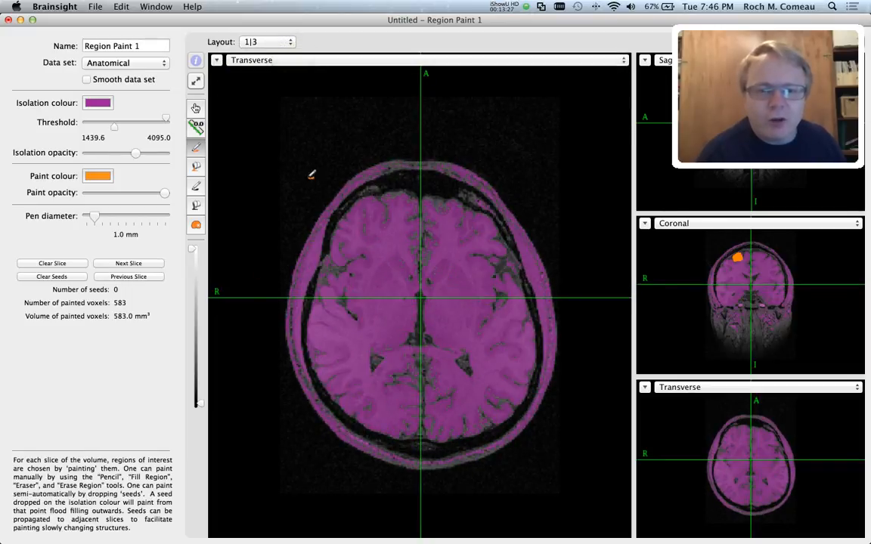
pyautogui.moveTo(166, 121)
pyautogui.mouseDown()
pyautogui.moveTo(140, 117)
pyautogui.moveTo(175, 125)
pyautogui.mouseUp()
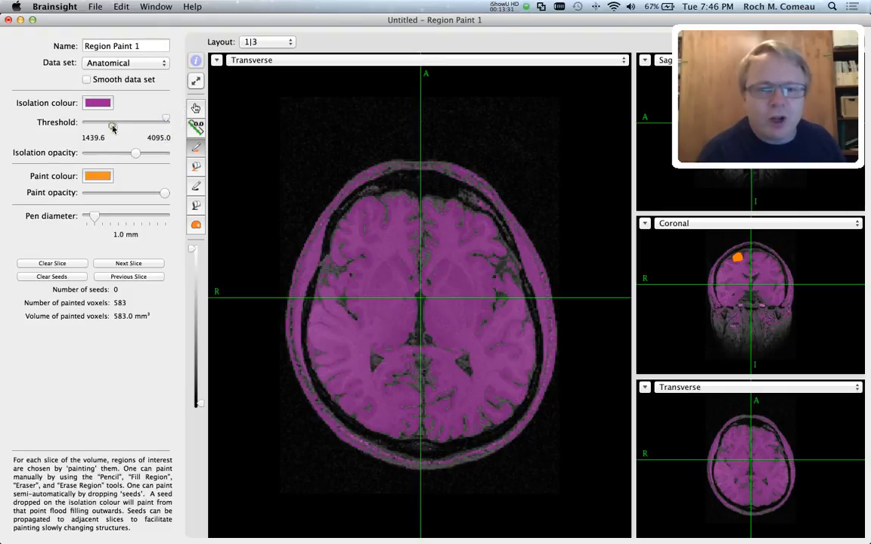
pyautogui.moveTo(113, 128); pyautogui.dragTo(110, 128)
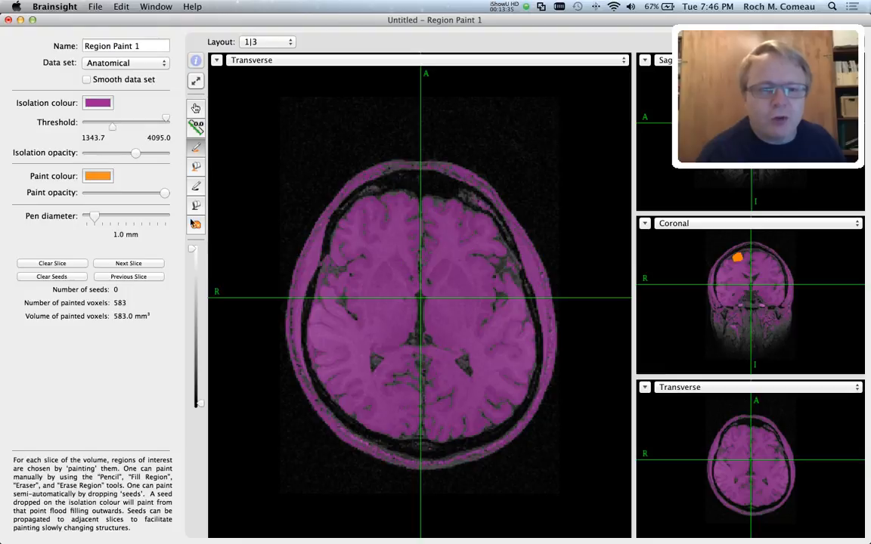
# Step: Drop a seed in the brain tissue of the transverse slice and propagate it slice by slice up to a level above the ventricles
pyautogui.click(195, 223)
pyautogui.click(379, 275)
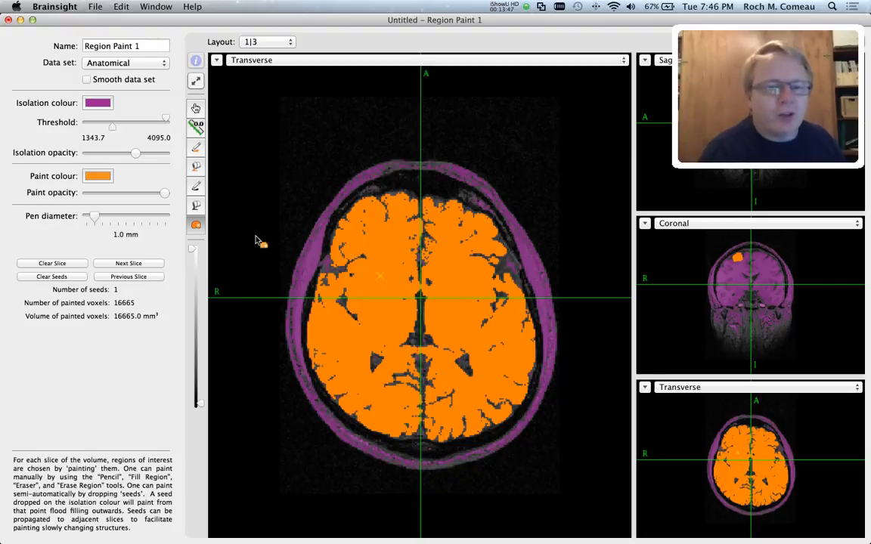
pyautogui.click(130, 264)
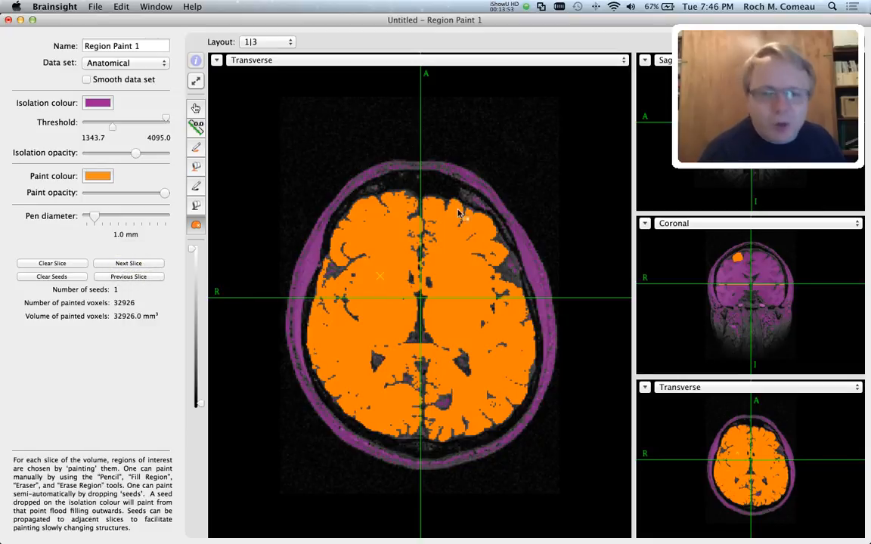
pyautogui.click(129, 264)
pyautogui.click(129, 264)
pyautogui.click(129, 264)
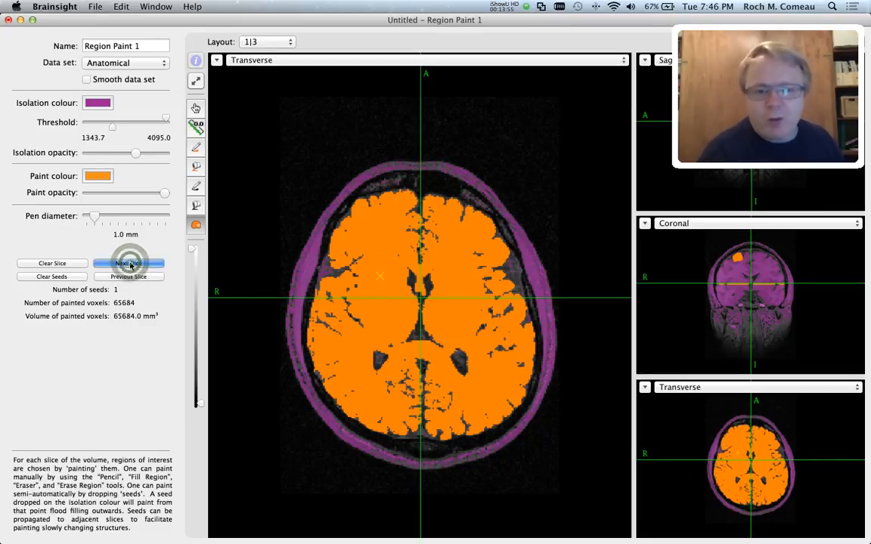
pyautogui.click(129, 263)
pyautogui.click(129, 264)
pyautogui.click(130, 264)
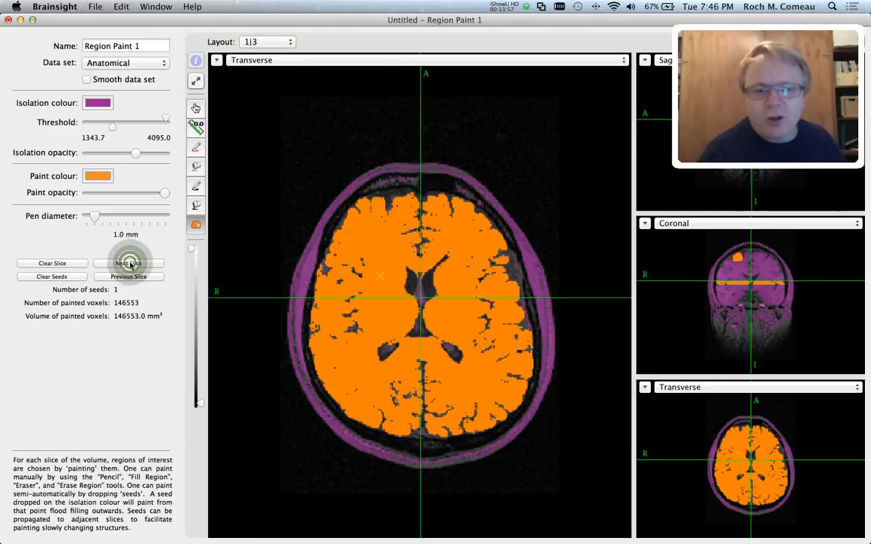
pyautogui.click(129, 265)
pyautogui.click(130, 264)
pyautogui.click(130, 264)
pyautogui.click(130, 264)
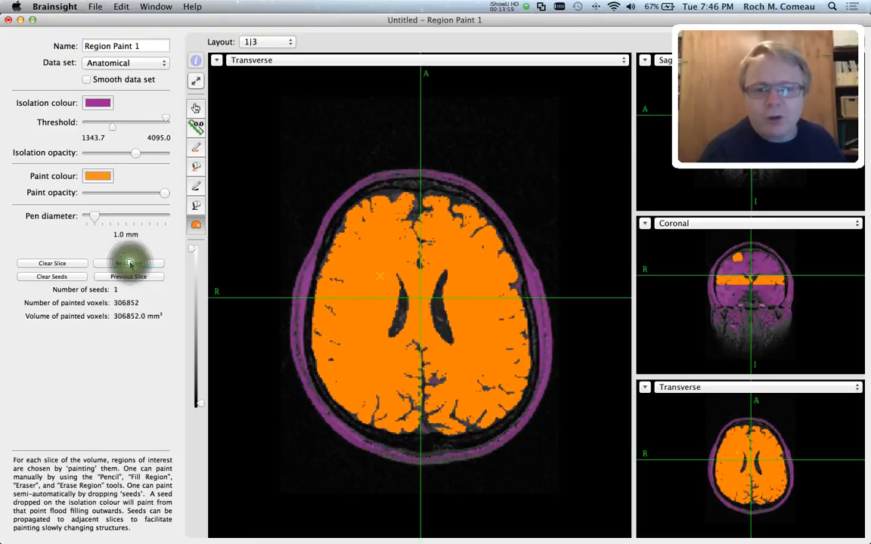
pyautogui.click(130, 264)
pyautogui.click(130, 264)
pyautogui.click(130, 264)
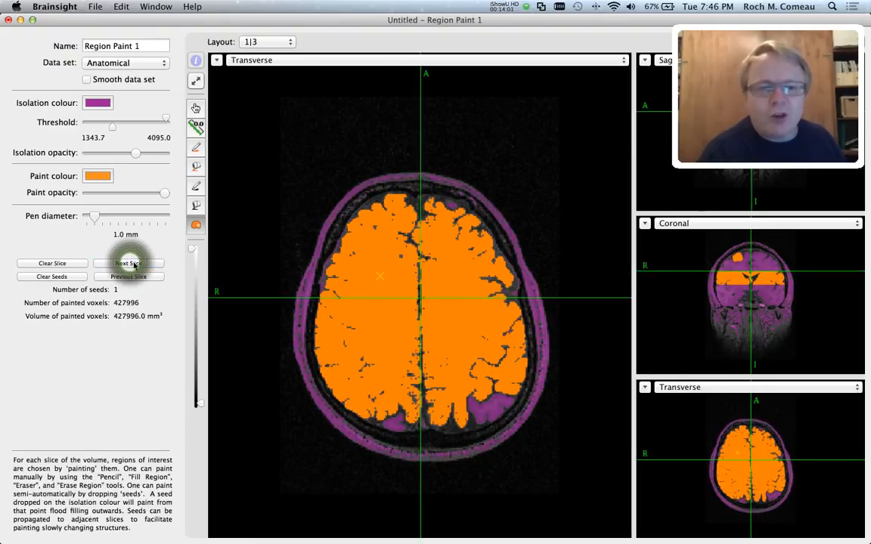
# Step: Outline a small area at the front edge of the brain on the R side with the Pencil and fill it
pyautogui.click(196, 147)
pyautogui.moveTo(374, 209)
pyautogui.mouseDown()
pyautogui.moveTo(343, 214)
pyautogui.moveTo(337, 227)
pyautogui.moveTo(362, 203)
pyautogui.mouseUp()
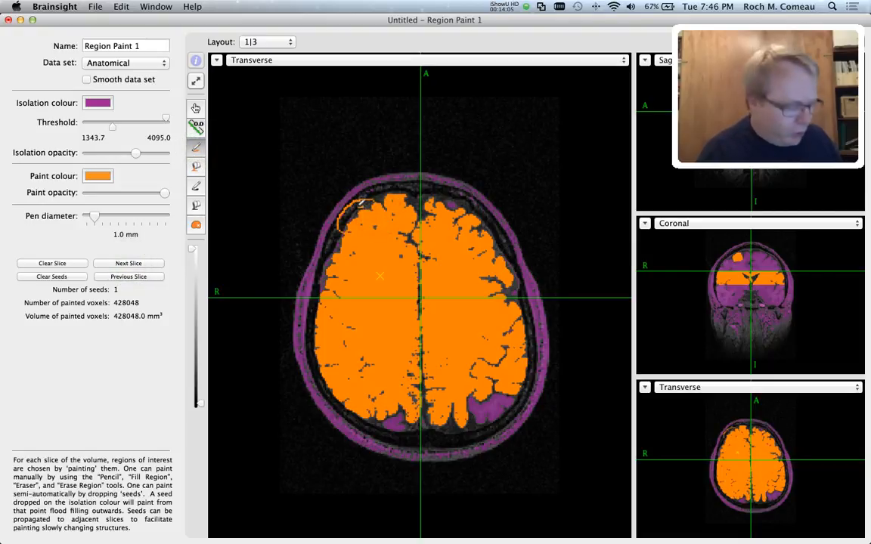
pyautogui.click(358, 211)
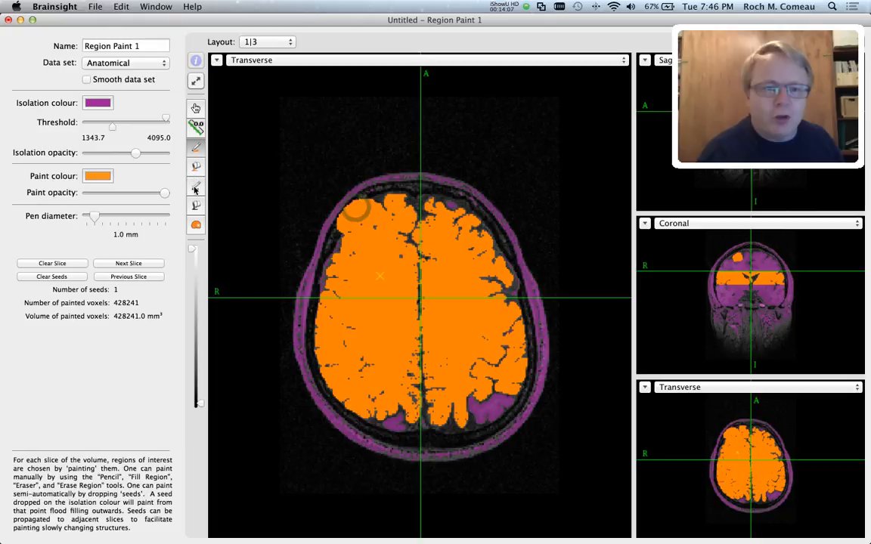
# Step: Erase the paint along the front edge of the brain on the R side and propagate the seeded region to the next slice
pyautogui.click(194, 186)
pyautogui.moveTo(386, 199)
pyautogui.mouseDown()
pyautogui.moveTo(340, 186)
pyautogui.moveTo(351, 178)
pyautogui.moveTo(348, 201)
pyautogui.mouseUp()
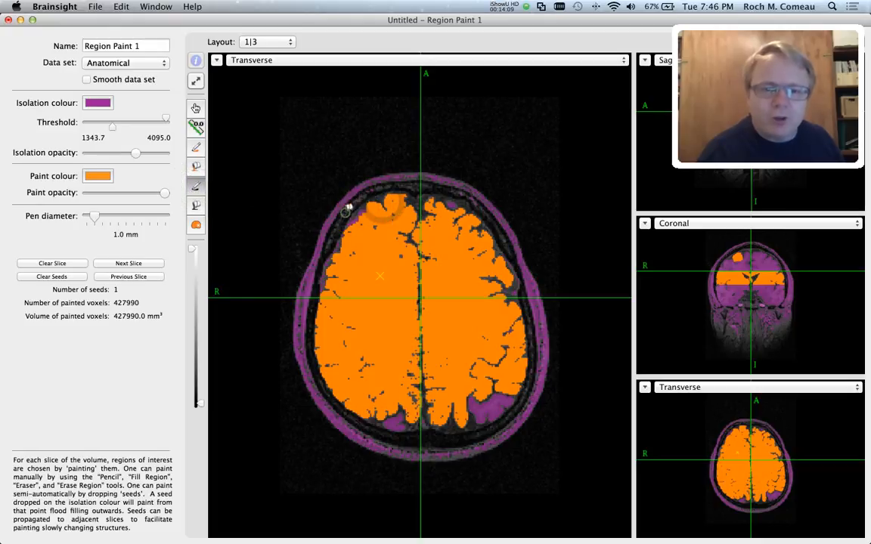
pyautogui.click(128, 263)
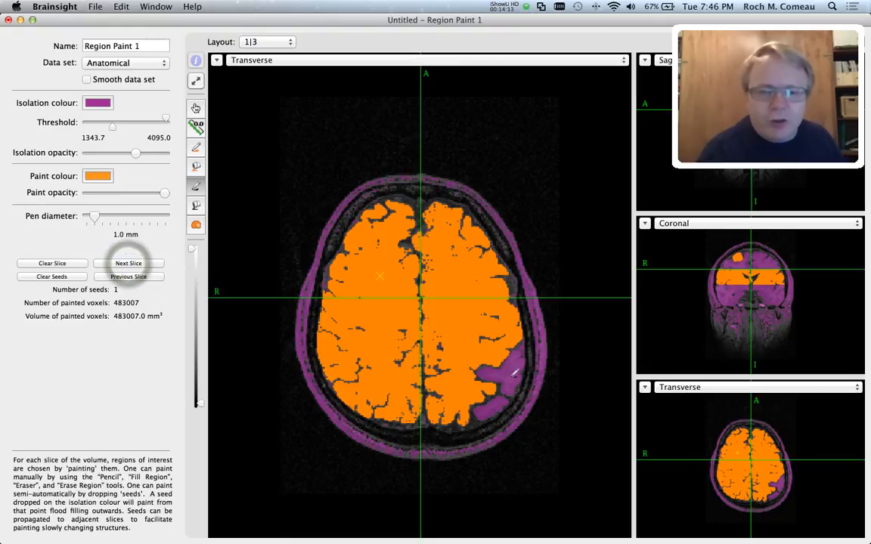
# Step: Drop a seed in each of the two unpainted purple areas at the back of the brain, opposite the R side
pyautogui.click(195, 225)
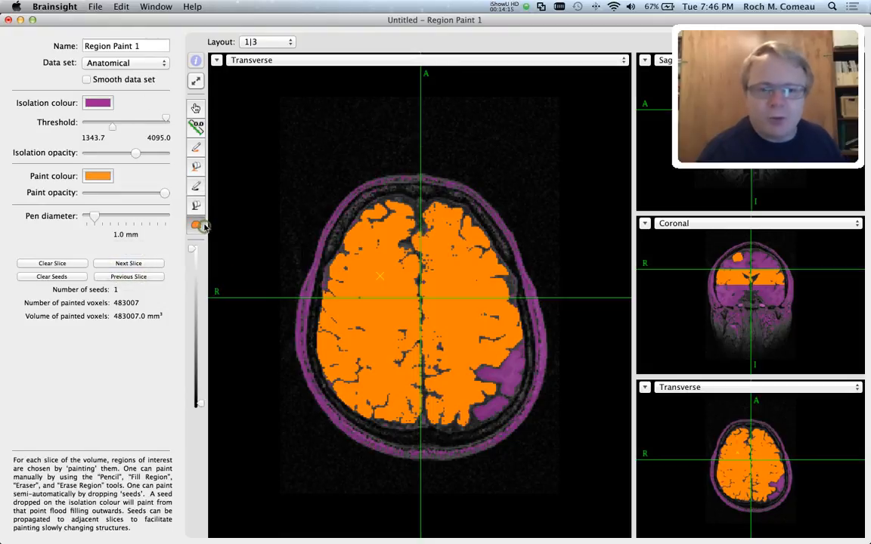
pyautogui.click(508, 371)
pyautogui.click(495, 406)
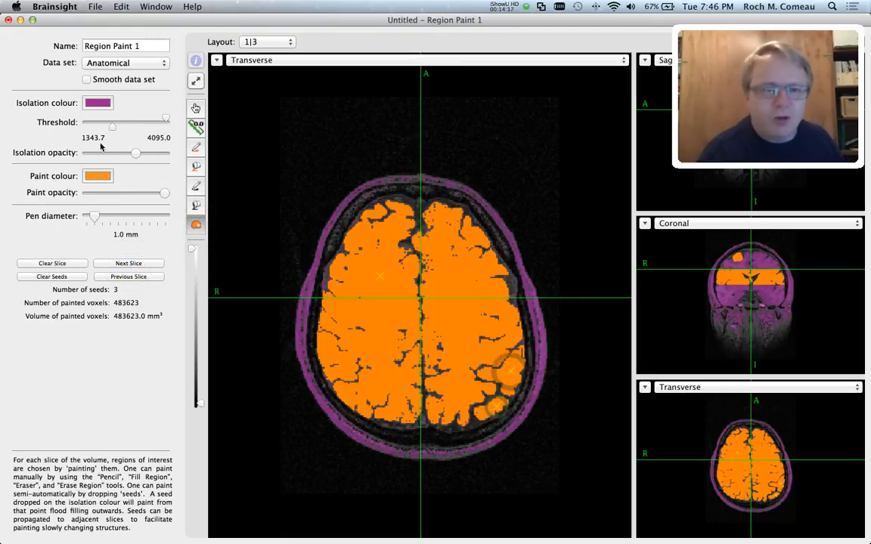
# Step: Rename the region of interest as Brain region and close its painting window
pyautogui.tripleClick(148, 44)
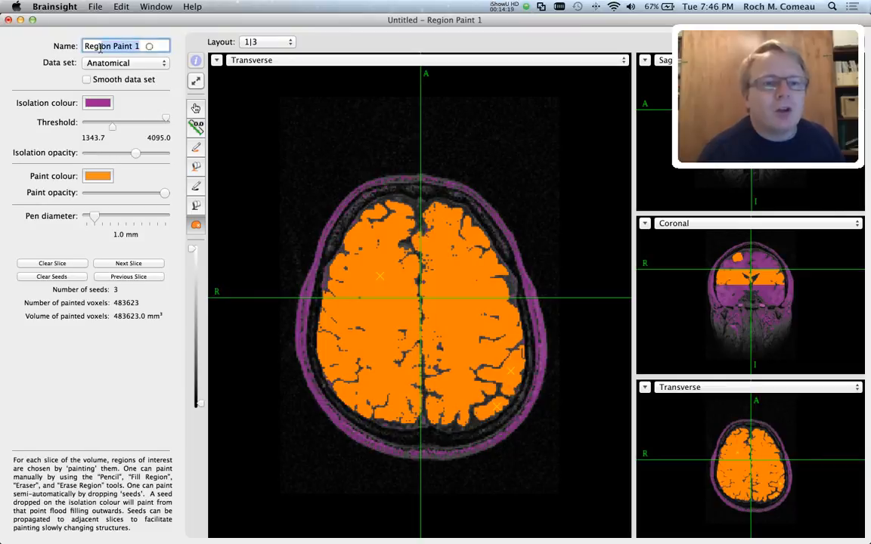
pyautogui.write('Brain')
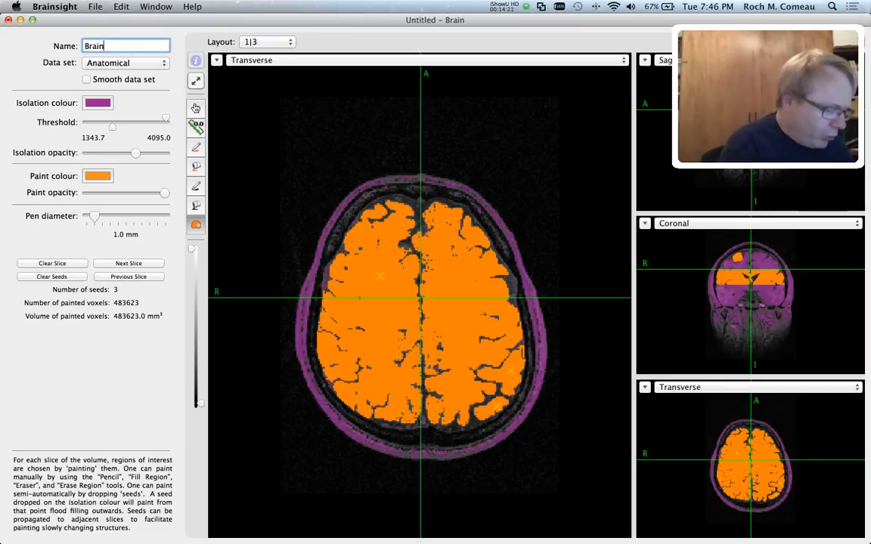
pyautogui.write(' region')
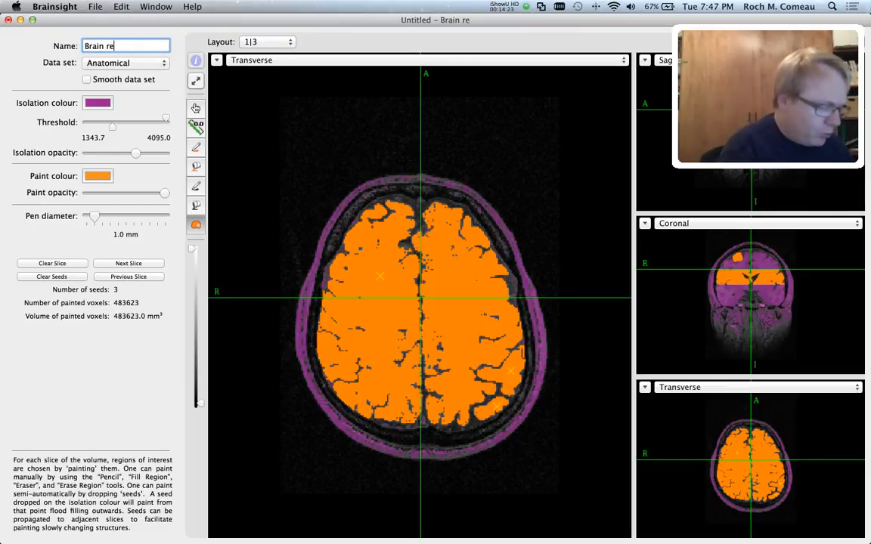
pyautogui.click(8, 21)
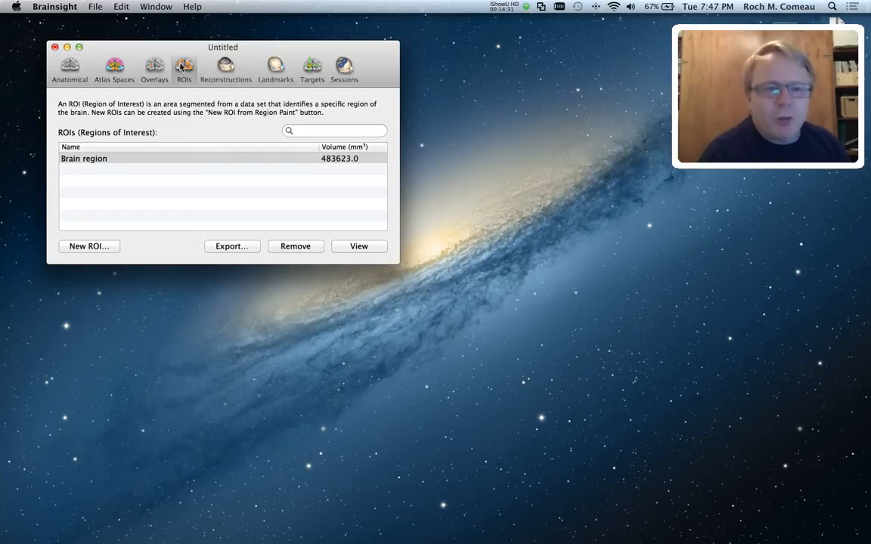
# Step: Create a new Skin reconstruction and compute it with the default threshold and bounding box
pyautogui.click(228, 68)
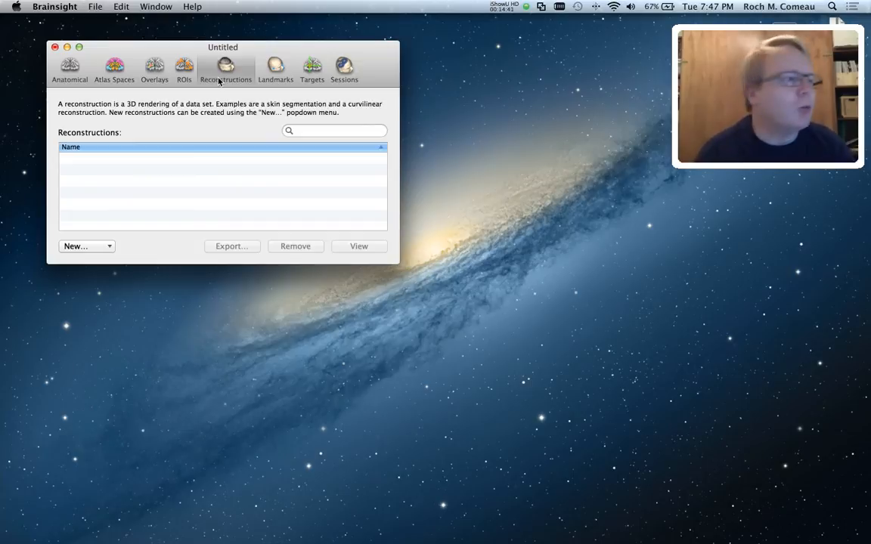
pyautogui.click(79, 245)
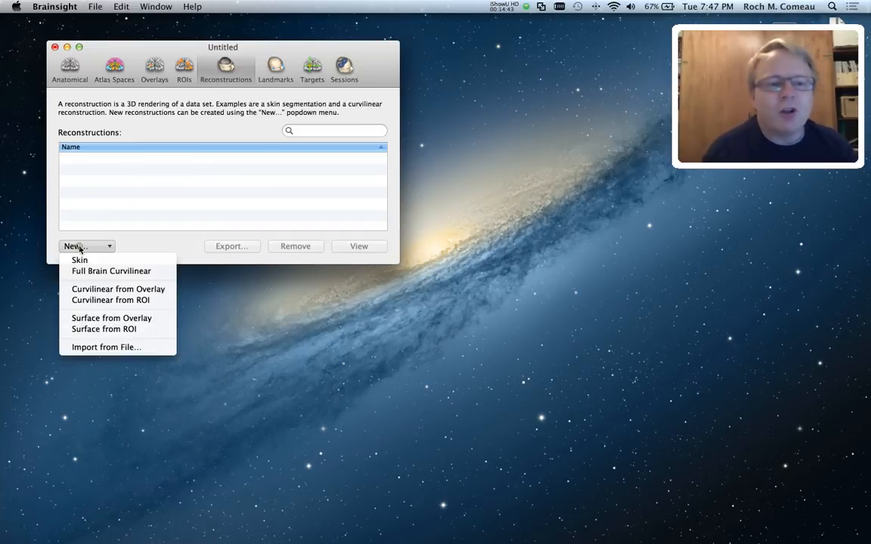
pyautogui.click(80, 259)
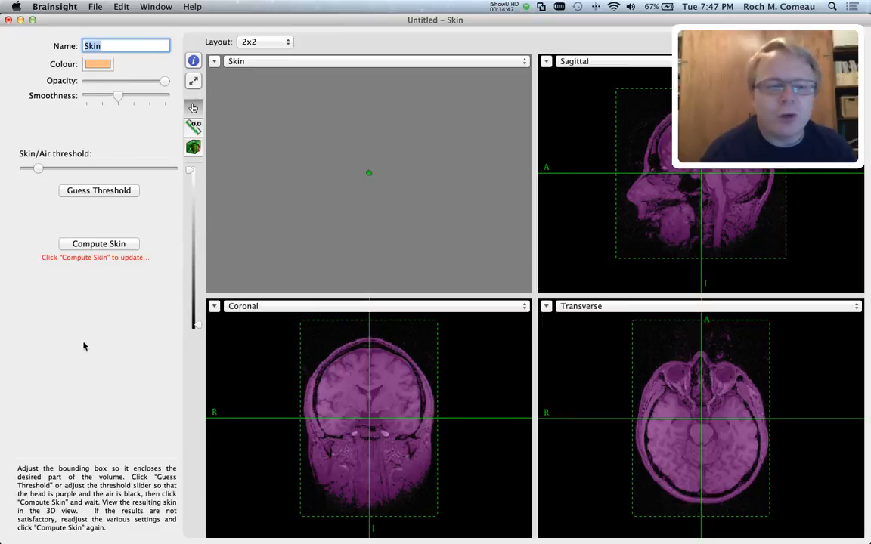
pyautogui.click(90, 243)
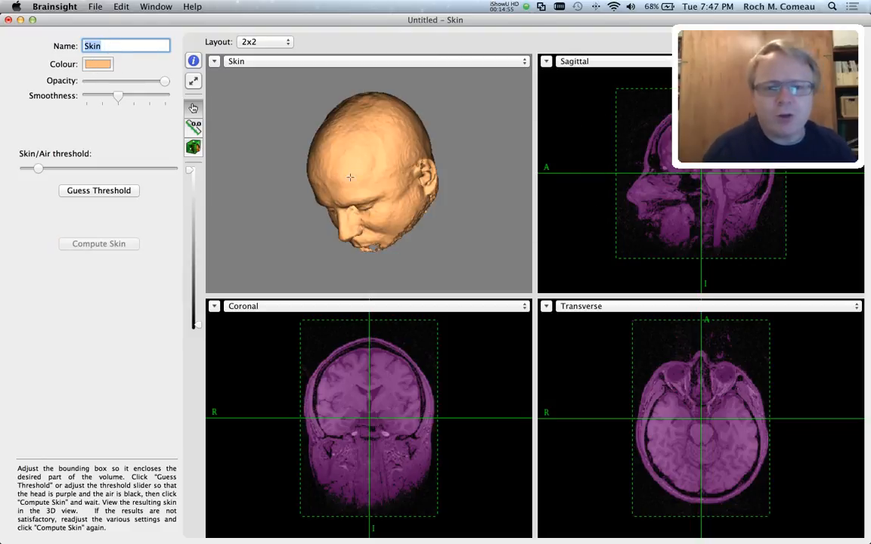
# Step: Examine the computed skin model up close and from several angles, including the face, ear and jaw
pyautogui.moveTo(350, 177); pyautogui.dragTo(390, 172)
pyautogui.scroll(8, 388, 170)
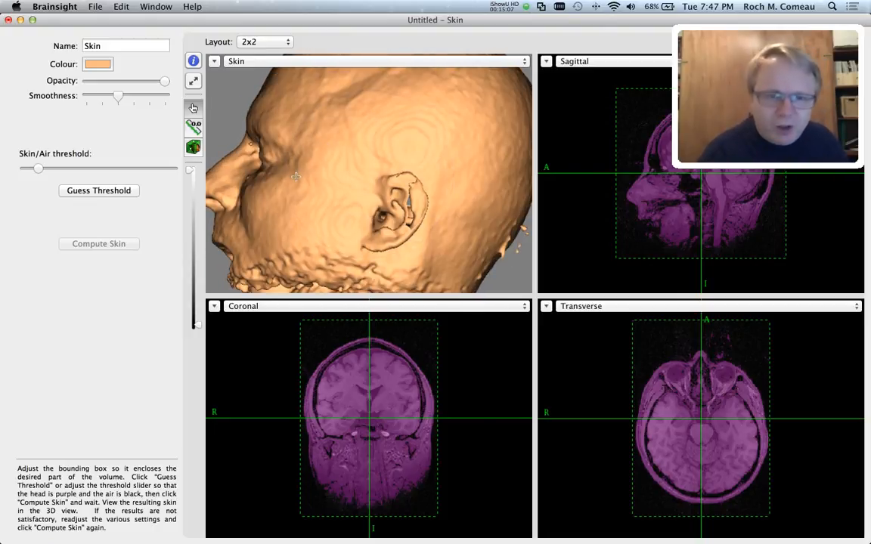
pyautogui.moveTo(296, 177); pyautogui.dragTo(425, 166)
pyautogui.moveTo(425, 165); pyautogui.dragTo(322, 188)
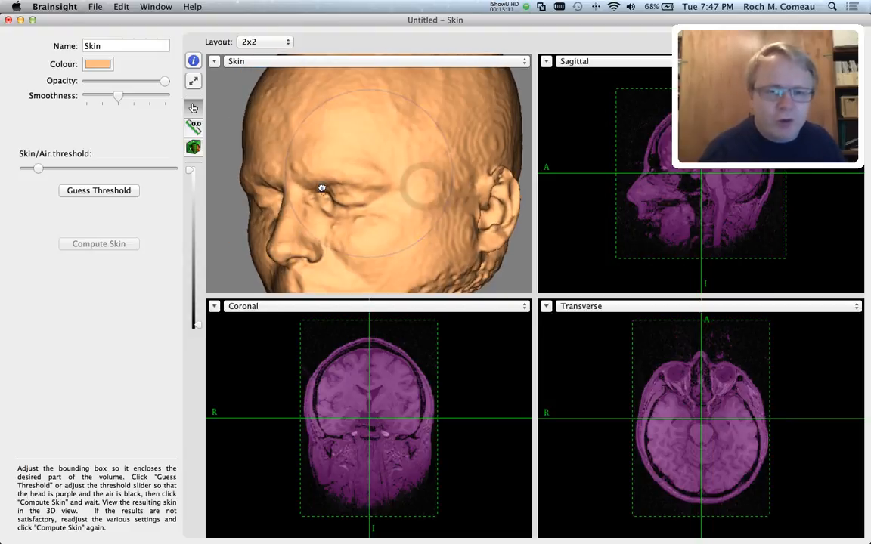
pyautogui.scroll(3, 366, 185)
pyautogui.scroll(-8, 368, 186)
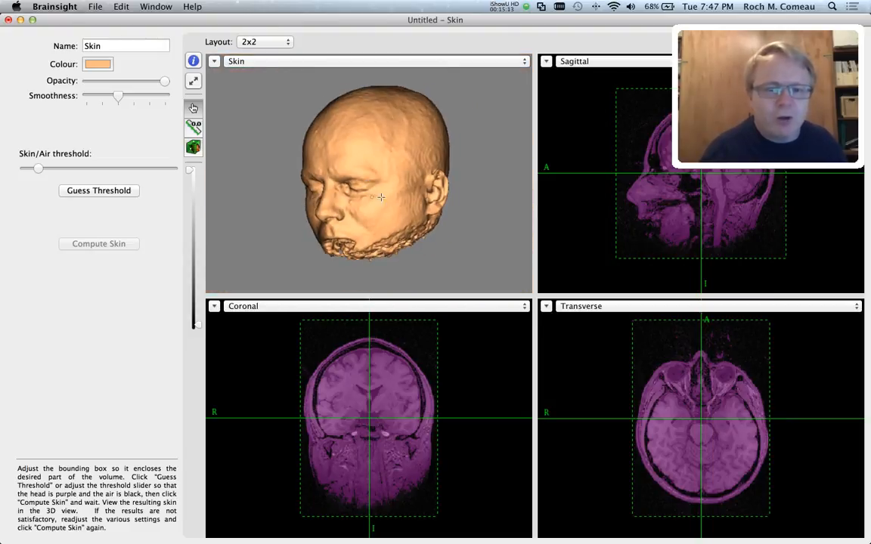
pyautogui.moveTo(381, 197); pyautogui.dragTo(398, 159)
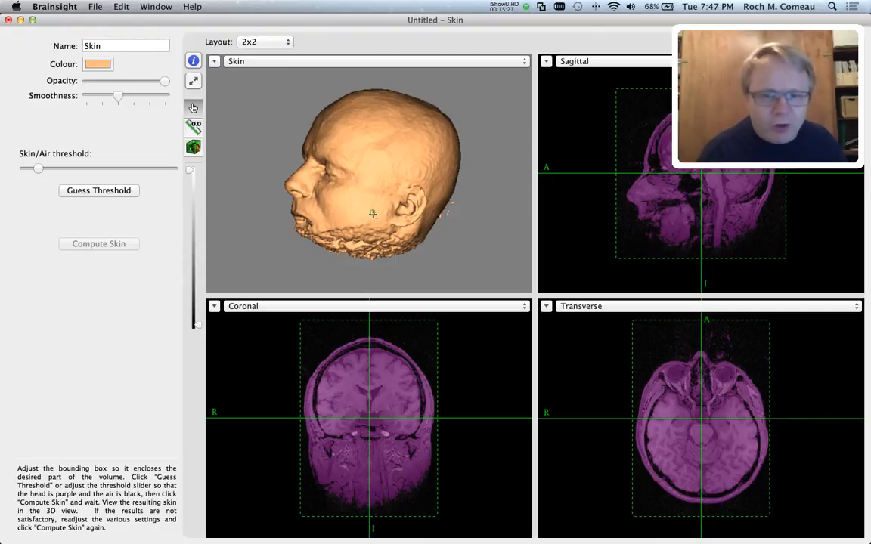
pyautogui.moveTo(372, 214); pyautogui.dragTo(484, 257)
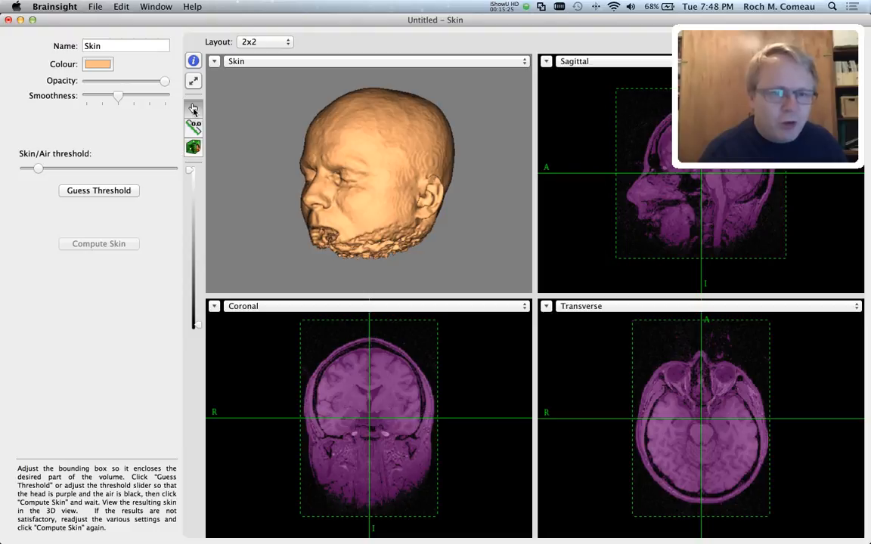
# Step: Crop the skin model with the 3D bounding box by raising its lower face to just below the nose, and close the skin window
pyautogui.click(194, 147)
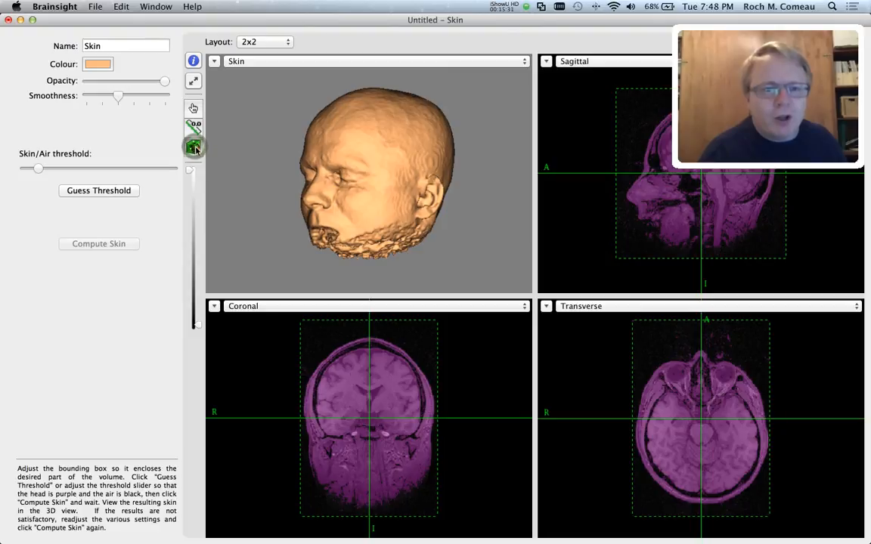
pyautogui.click(358, 149)
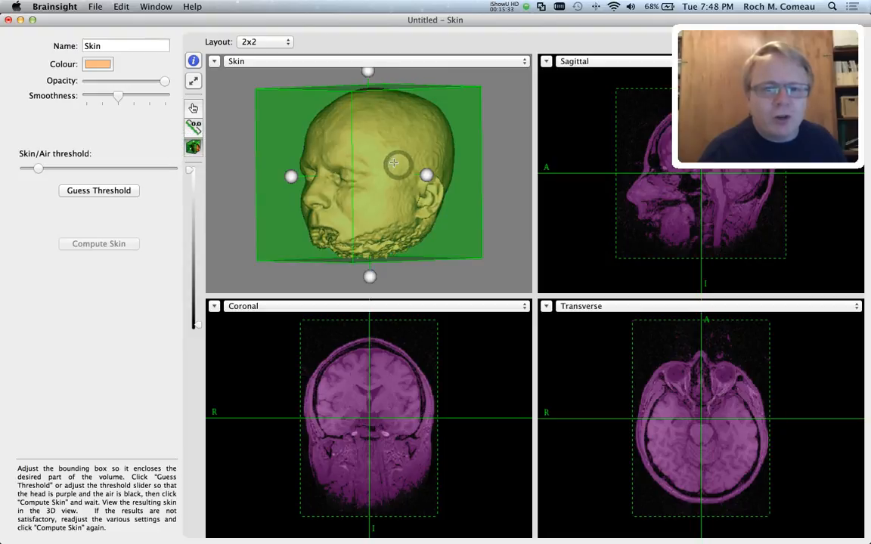
pyautogui.moveTo(373, 274); pyautogui.dragTo(437, 199)
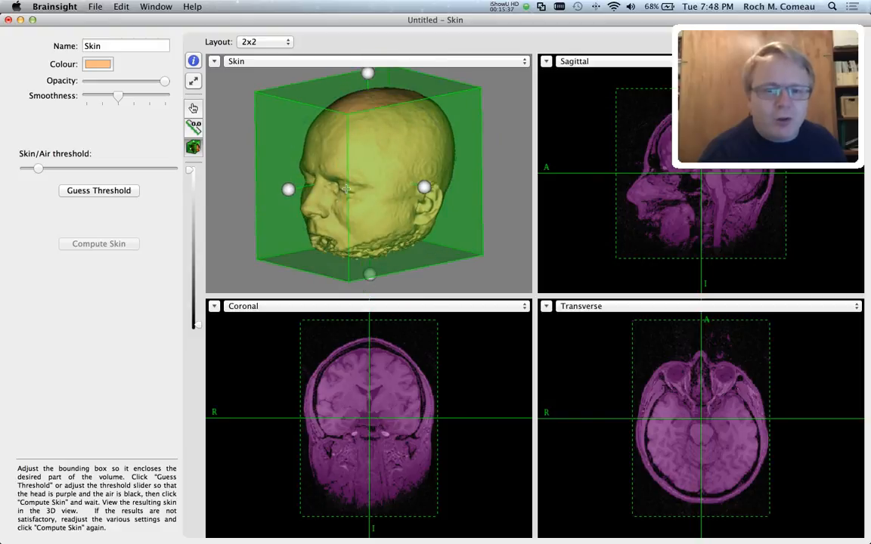
pyautogui.moveTo(370, 178); pyautogui.dragTo(370, 121)
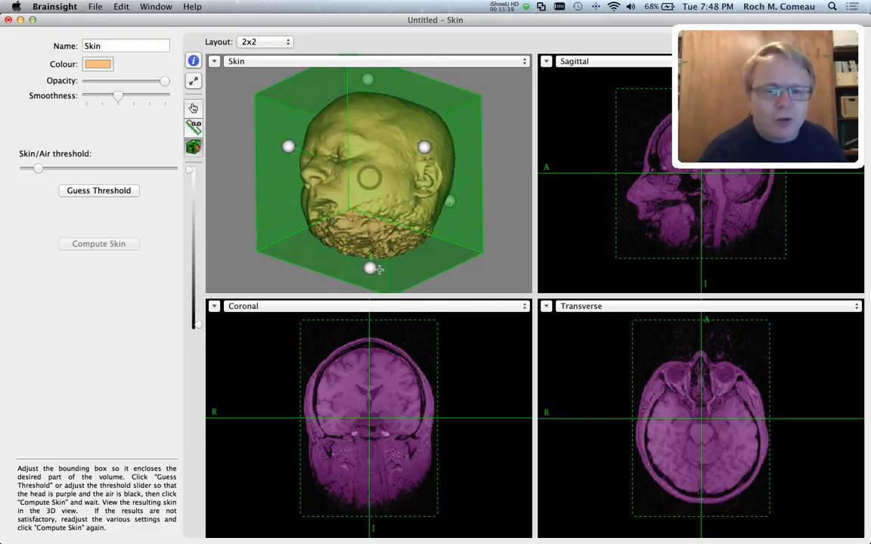
pyautogui.moveTo(370, 269); pyautogui.dragTo(370, 234)
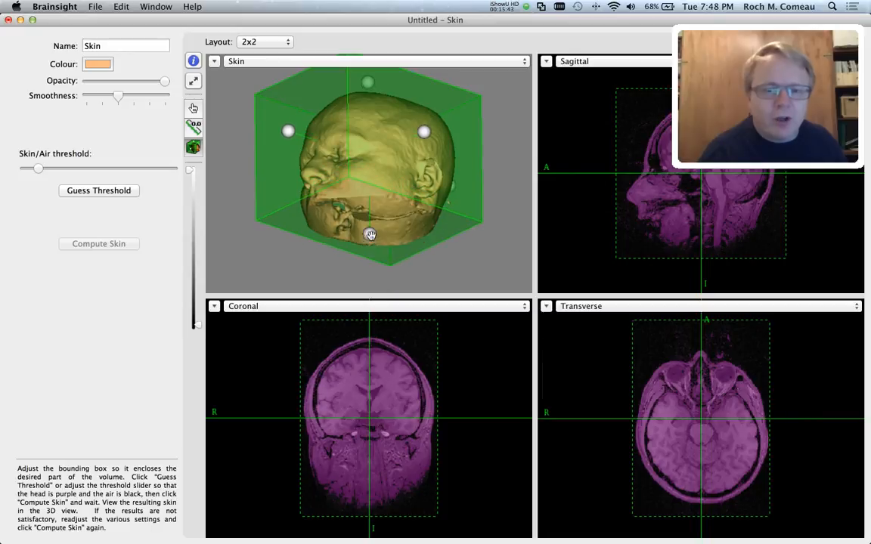
pyautogui.moveTo(386, 189); pyautogui.dragTo(361, 246)
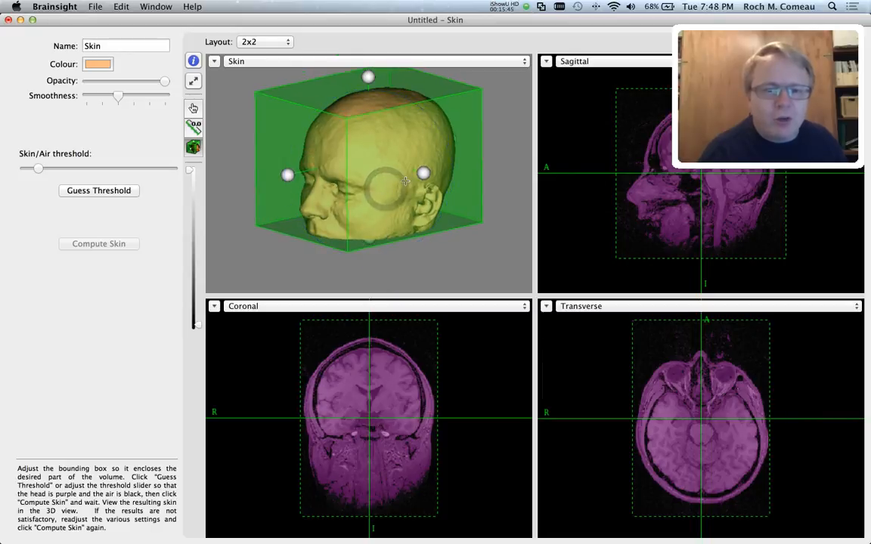
pyautogui.moveTo(369, 79)
pyautogui.mouseDown()
pyautogui.moveTo(371, 154)
pyautogui.moveTo(368, 77)
pyautogui.mouseUp()
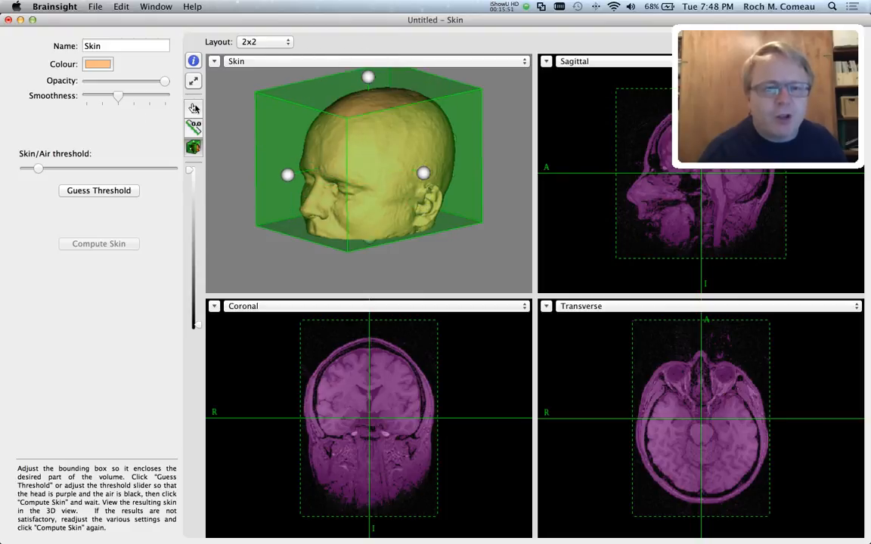
pyautogui.click(193, 108)
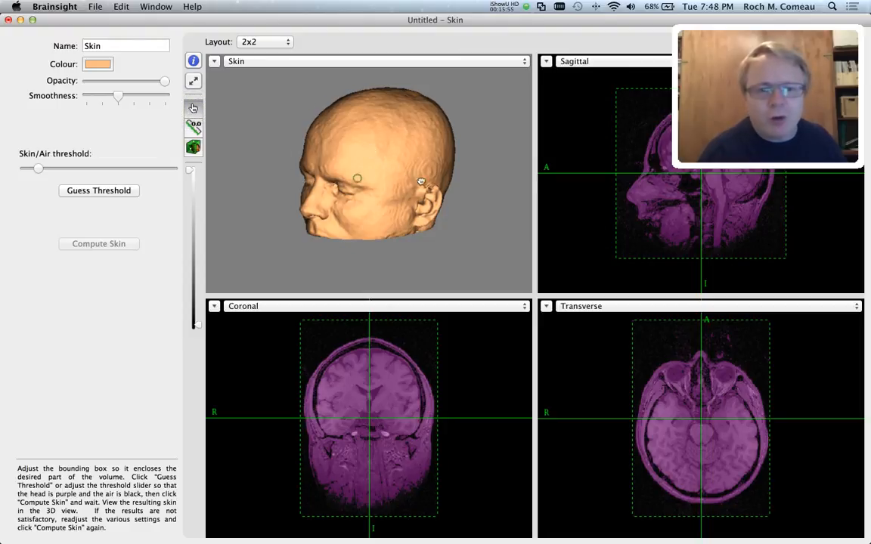
pyautogui.moveTo(421, 182); pyautogui.dragTo(359, 183)
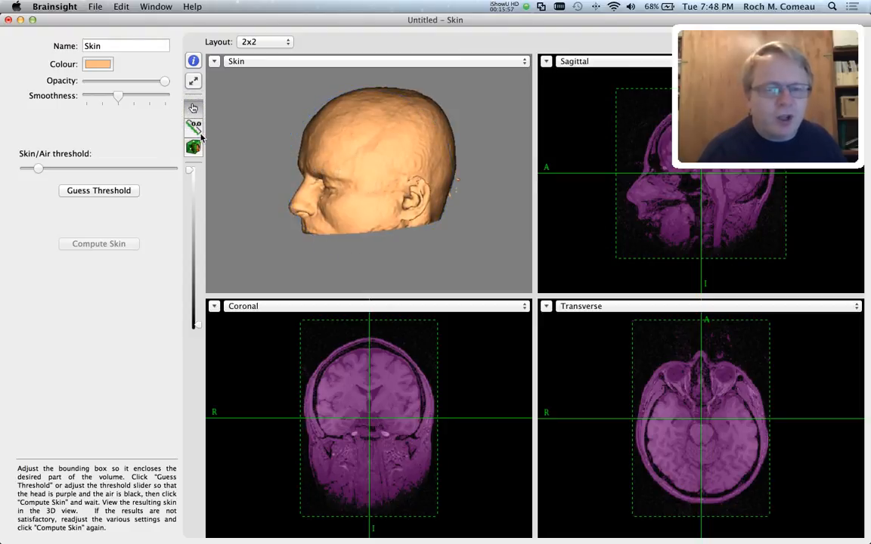
pyautogui.click(9, 19)
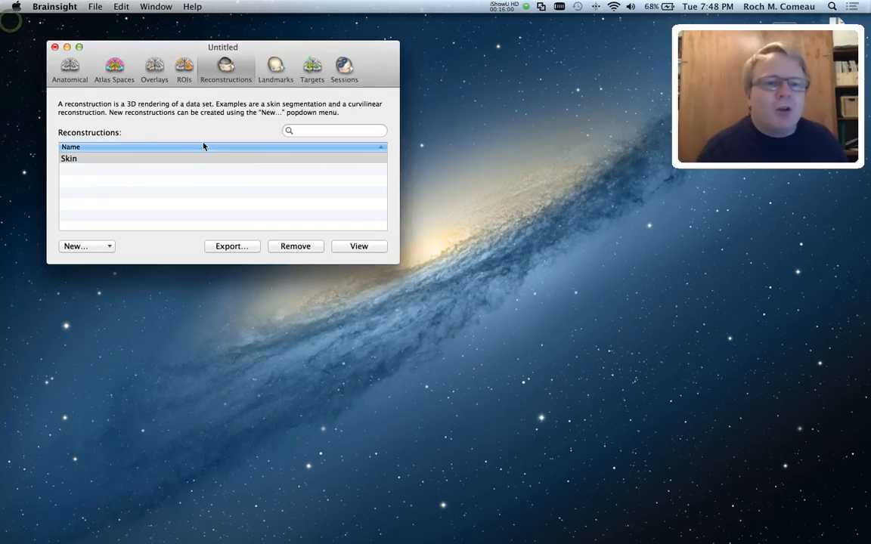
# Step: Create a Full Brain Curvilinear reconstruction and compute it with the default slice spacing and end depth
pyautogui.click(107, 247)
pyautogui.click(96, 268)
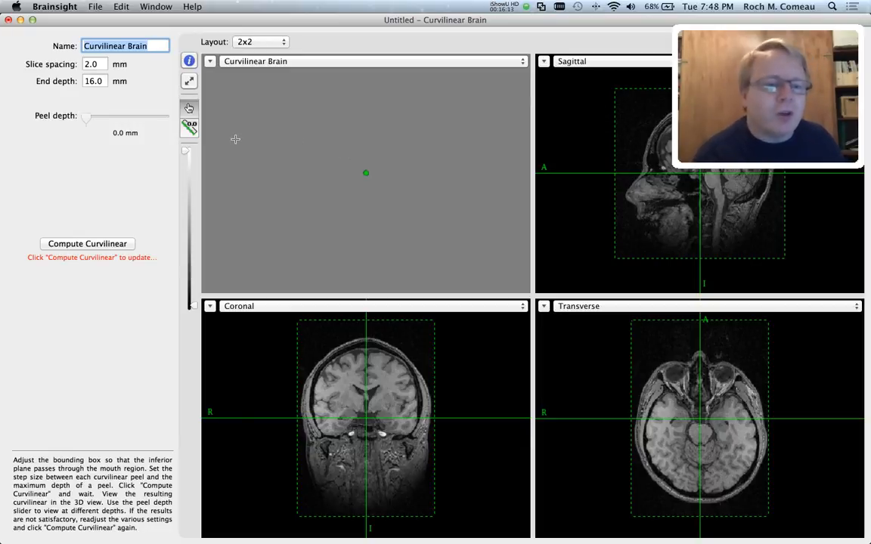
pyautogui.click(50, 246)
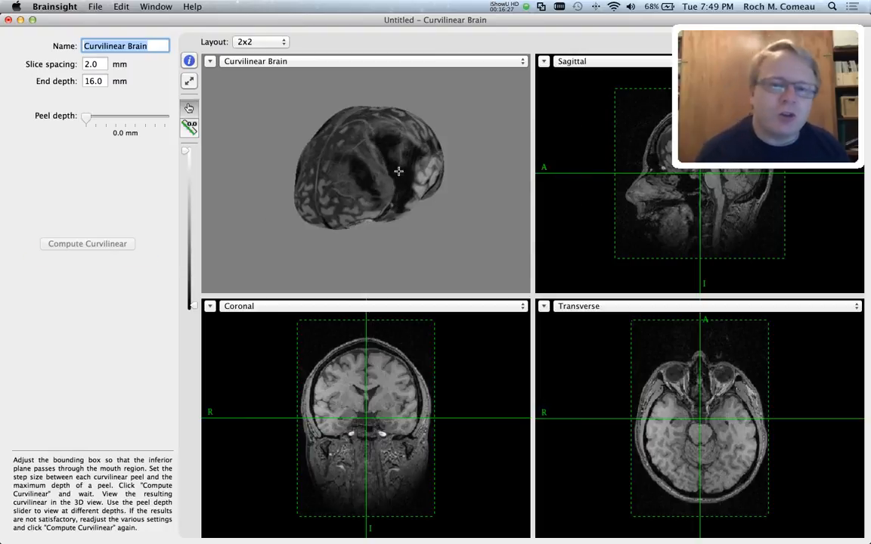
# Step: Inspect the curvilinear brain from several sides, try a peel depth of 12.0 mm and set it to 8.0 mm
pyautogui.moveTo(399, 170); pyautogui.dragTo(453, 182)
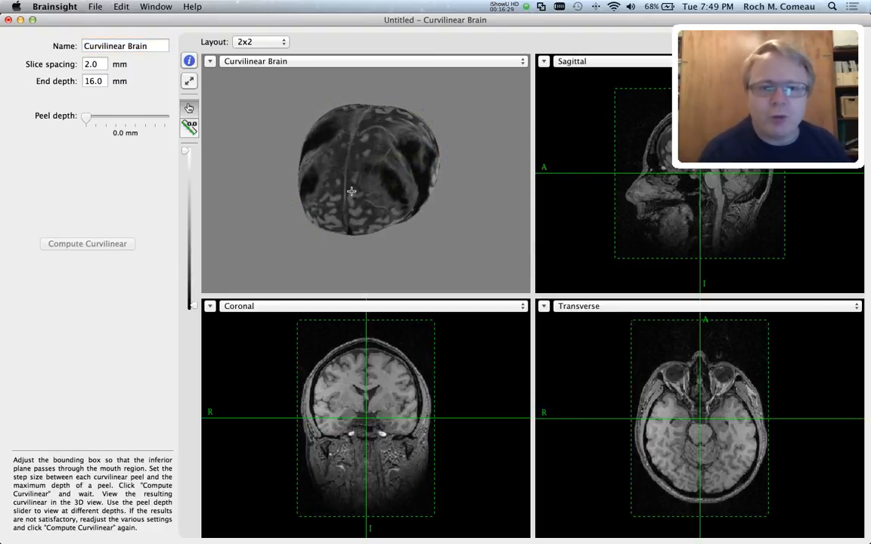
pyautogui.moveTo(352, 191); pyautogui.dragTo(375, 250)
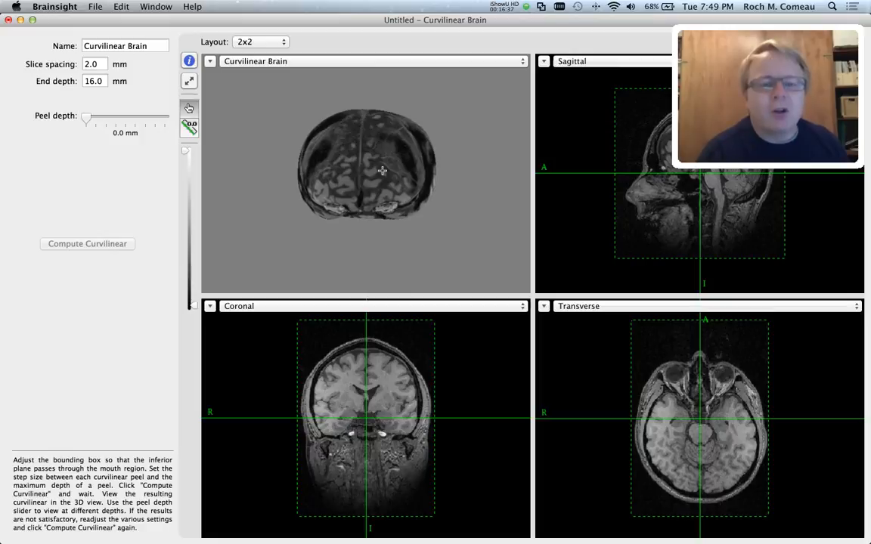
pyautogui.moveTo(383, 170); pyautogui.dragTo(351, 198)
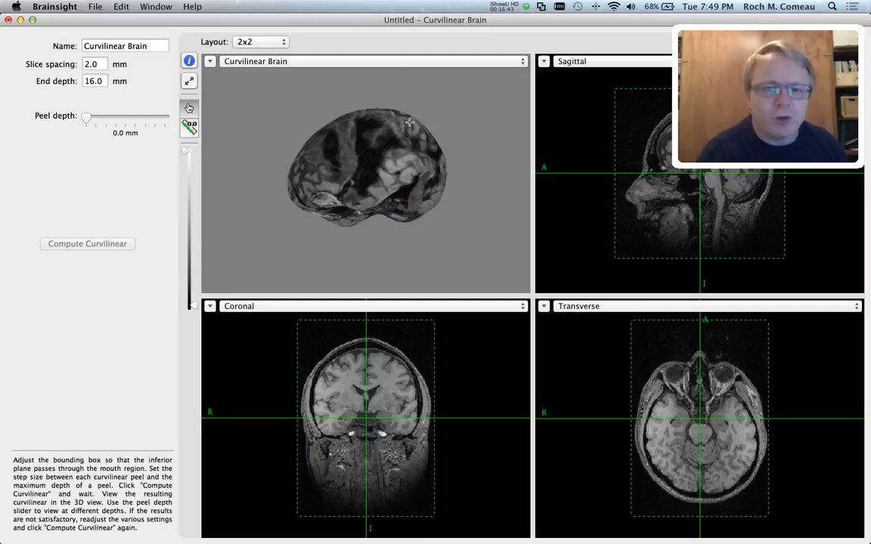
pyautogui.moveTo(408, 189); pyautogui.dragTo(393, 152)
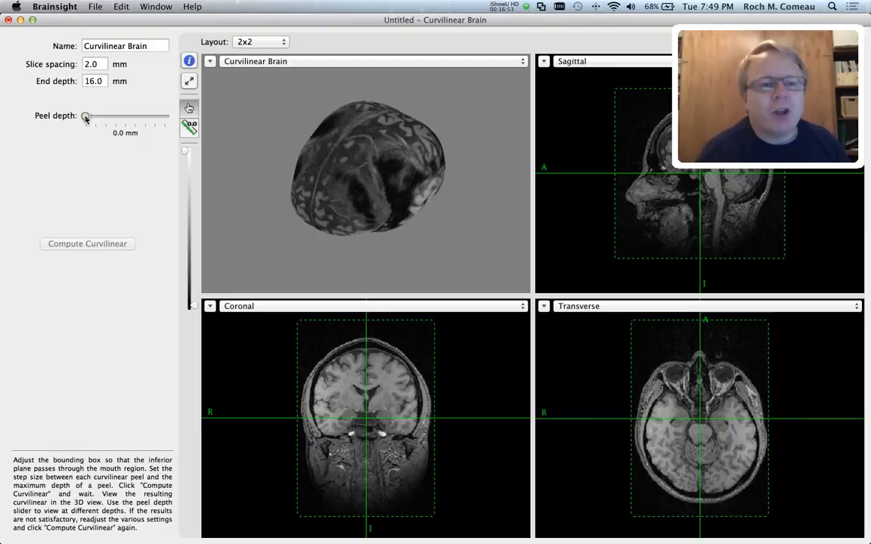
pyautogui.moveTo(85, 118); pyautogui.dragTo(145, 118)
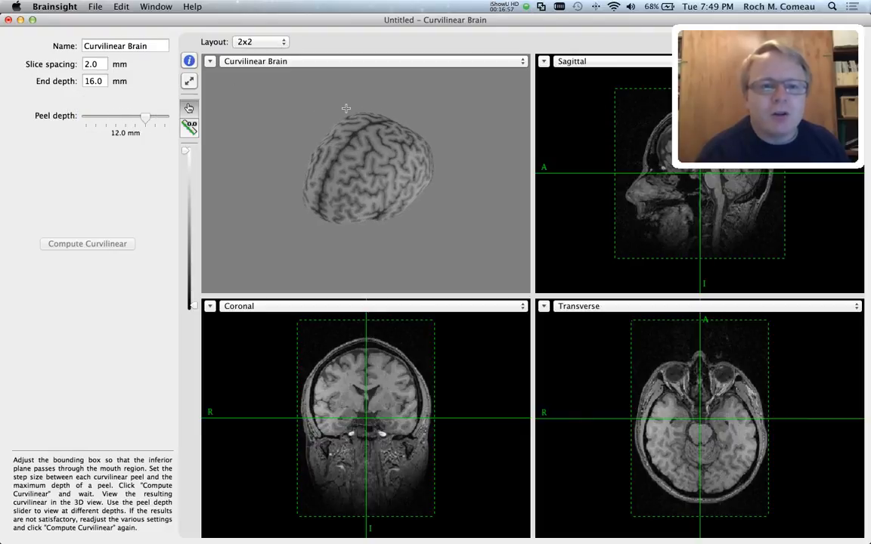
pyautogui.moveTo(145, 117); pyautogui.dragTo(125, 119)
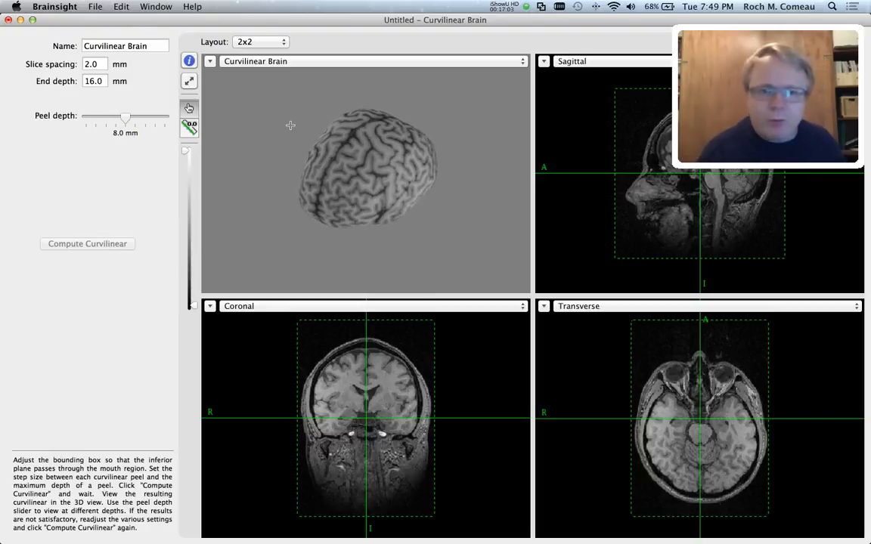
# Step: Examine the curvilinear brain's cortical folds up close from above and from the side
pyautogui.scroll(6, 377, 168)
pyautogui.scroll(3, 376, 168)
pyautogui.moveTo(420, 190); pyautogui.dragTo(411, 181)
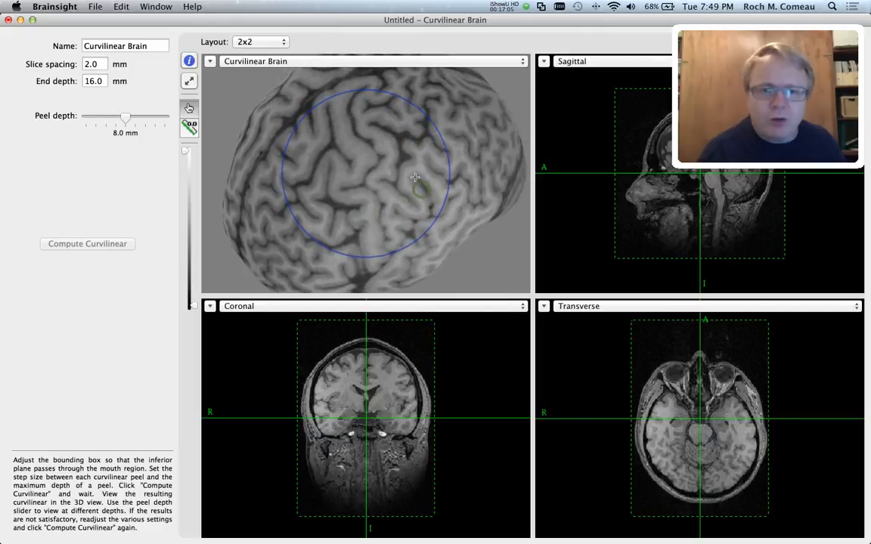
pyautogui.moveTo(496, 108); pyautogui.dragTo(325, 151)
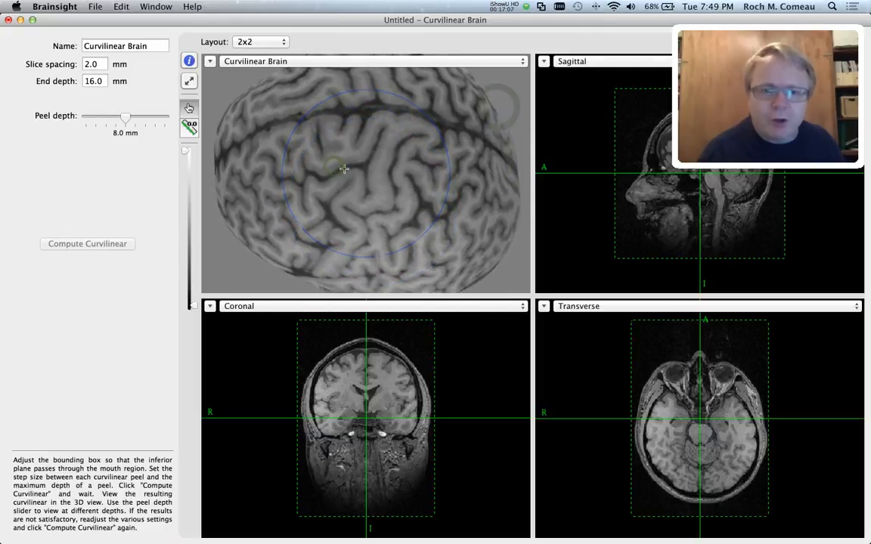
pyautogui.moveTo(121, 115)
pyautogui.mouseDown()
pyautogui.moveTo(93, 118)
pyautogui.moveTo(124, 128)
pyautogui.mouseUp()
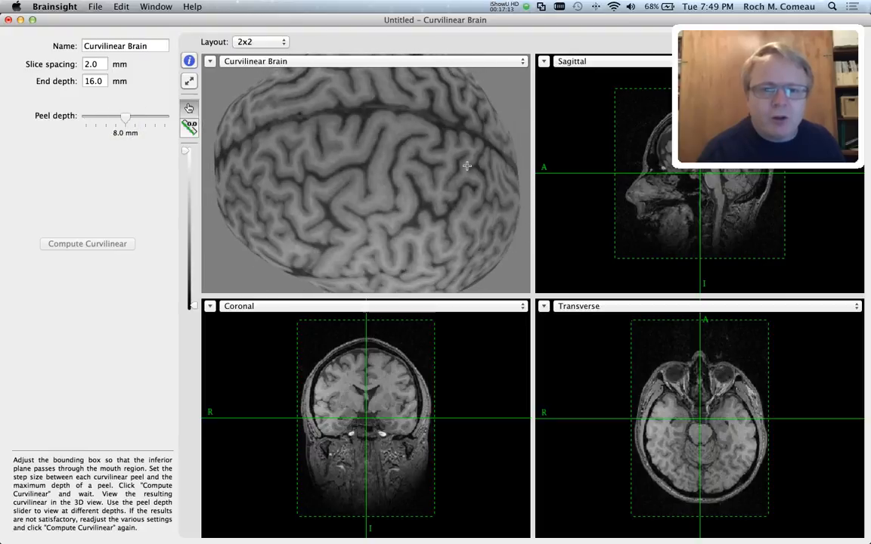
pyautogui.moveTo(403, 136); pyautogui.dragTo(376, 114)
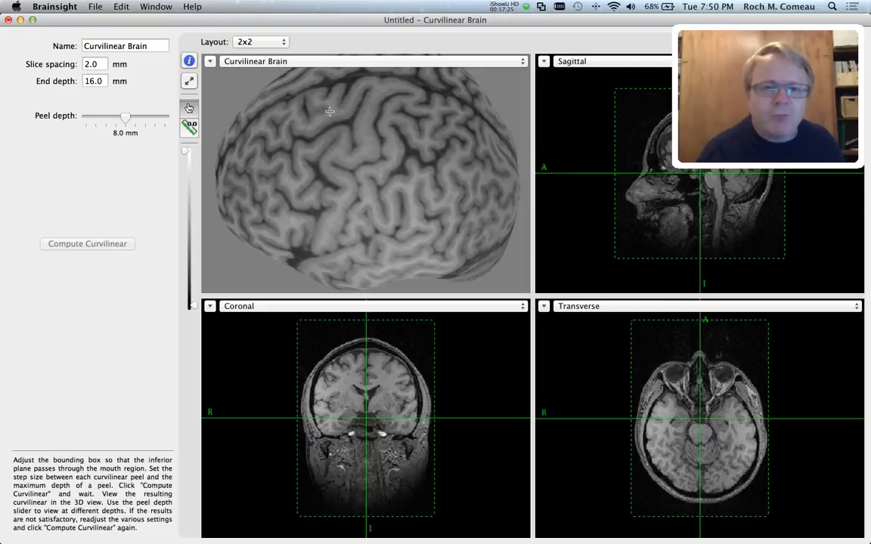
pyautogui.moveTo(377, 188); pyautogui.dragTo(453, 226)
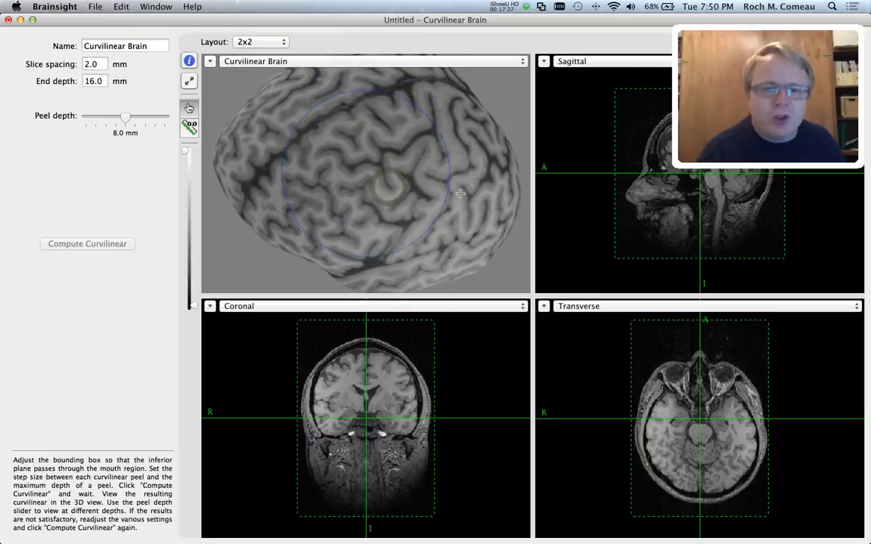
# Step: Show the fmri_resampled overlay on the curvilinear brain, move the Inspector clear of the views, and view the activation from other angles
pyautogui.click(190, 61)
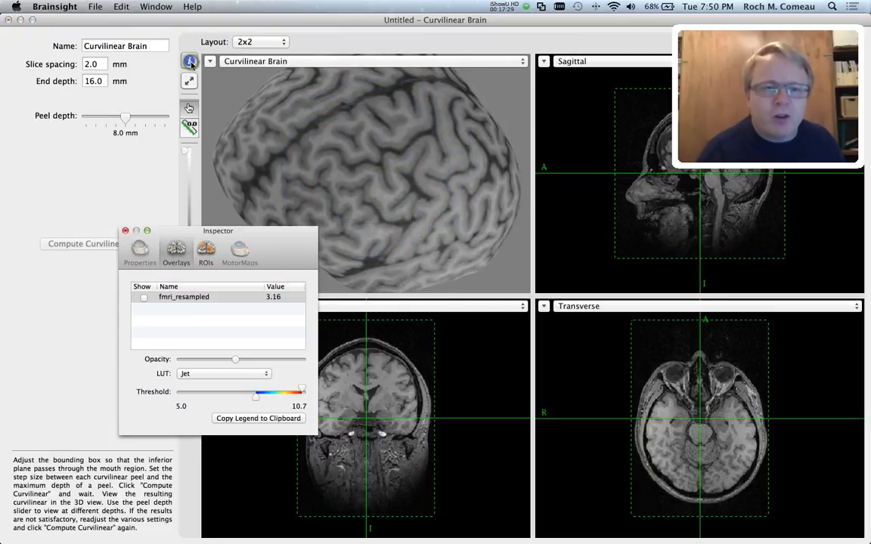
pyautogui.click(173, 253)
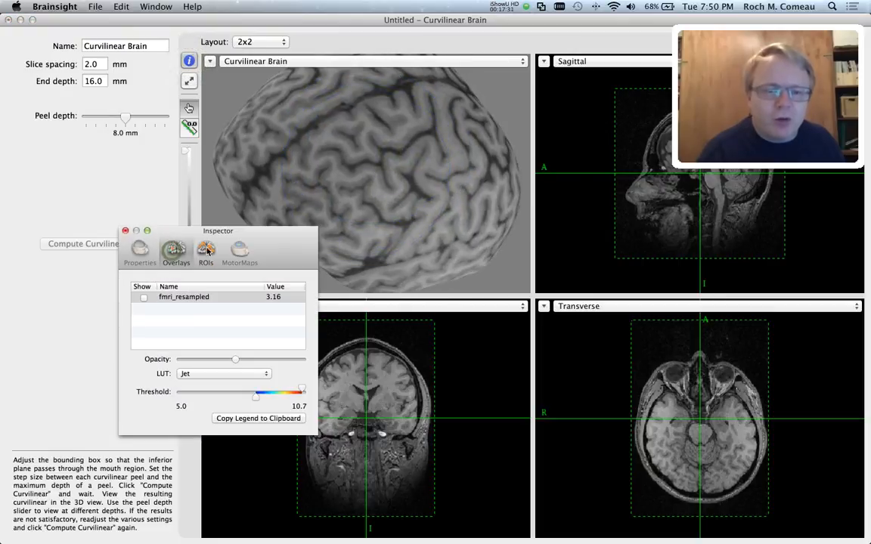
pyautogui.click(144, 297)
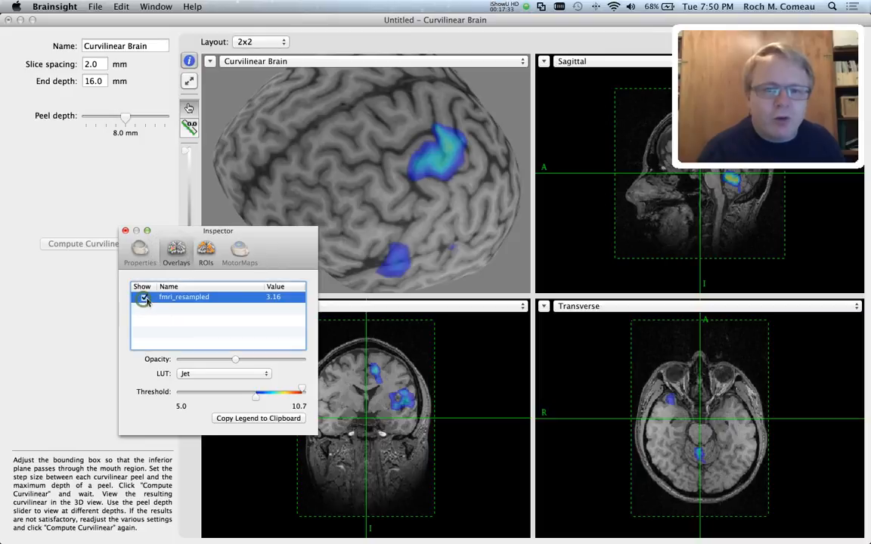
pyautogui.moveTo(267, 241); pyautogui.dragTo(165, 254)
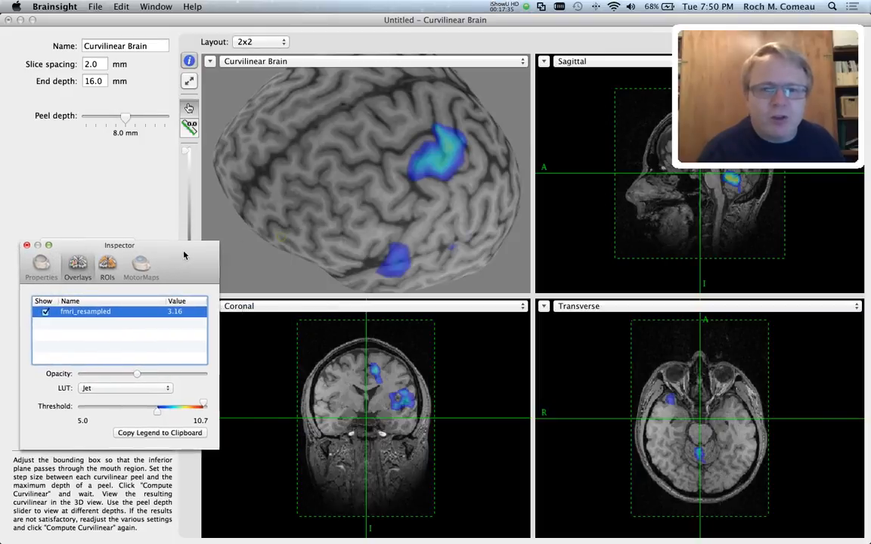
pyautogui.moveTo(425, 155); pyautogui.dragTo(387, 225)
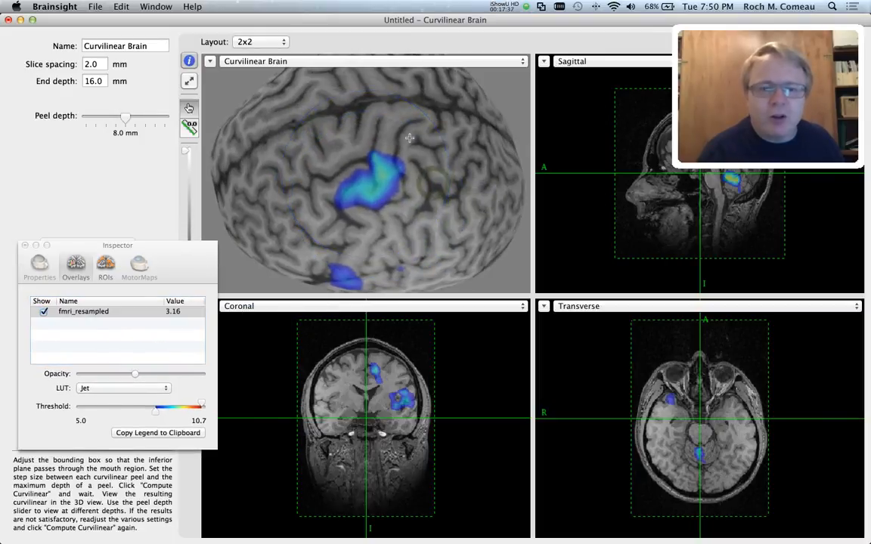
pyautogui.moveTo(366, 186); pyautogui.dragTo(373, 162)
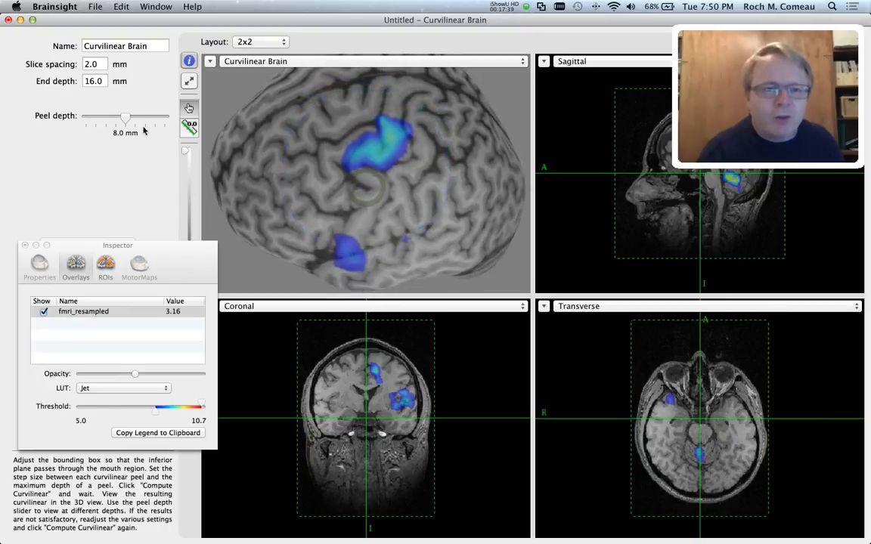
# Step: Try a peel depth of 14.0 mm to view the deeper activation, and set it to 12.0 mm
pyautogui.moveTo(125, 117); pyautogui.dragTo(156, 123)
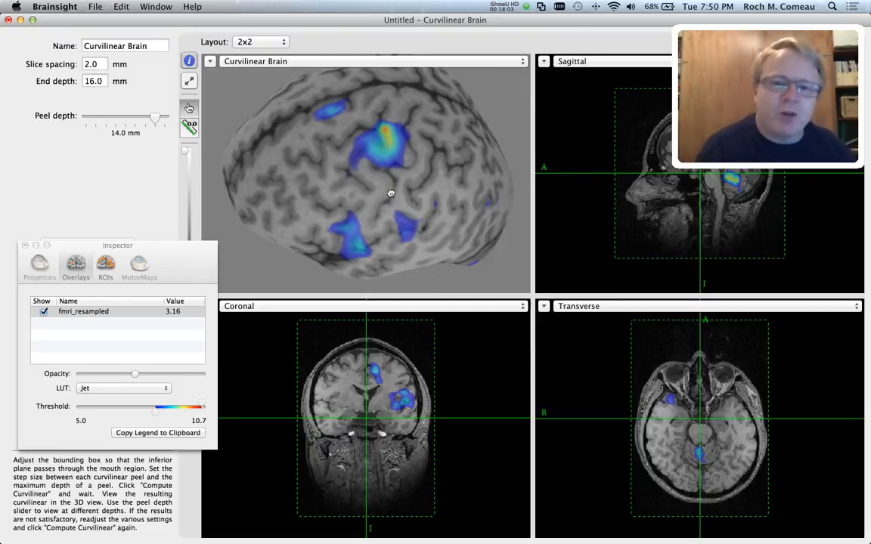
pyautogui.moveTo(390, 193); pyautogui.dragTo(349, 166)
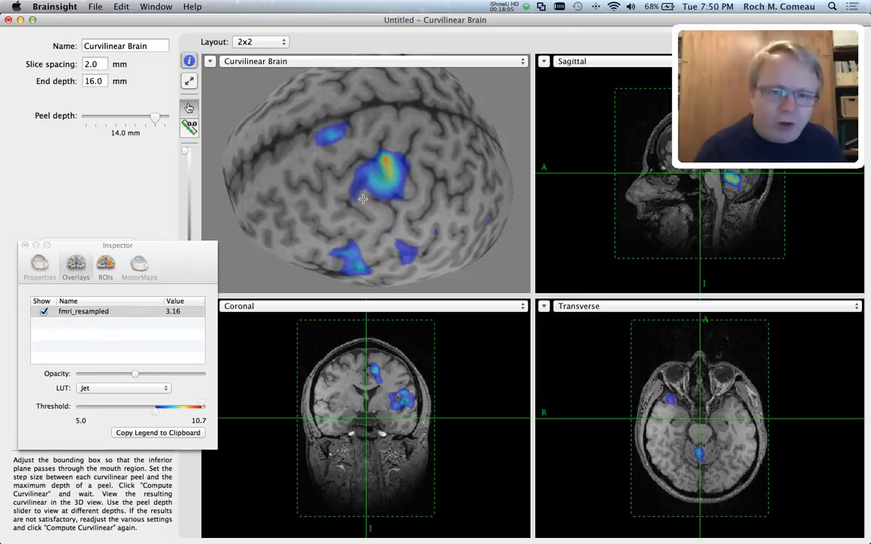
pyautogui.moveTo(377, 188); pyautogui.dragTo(337, 183)
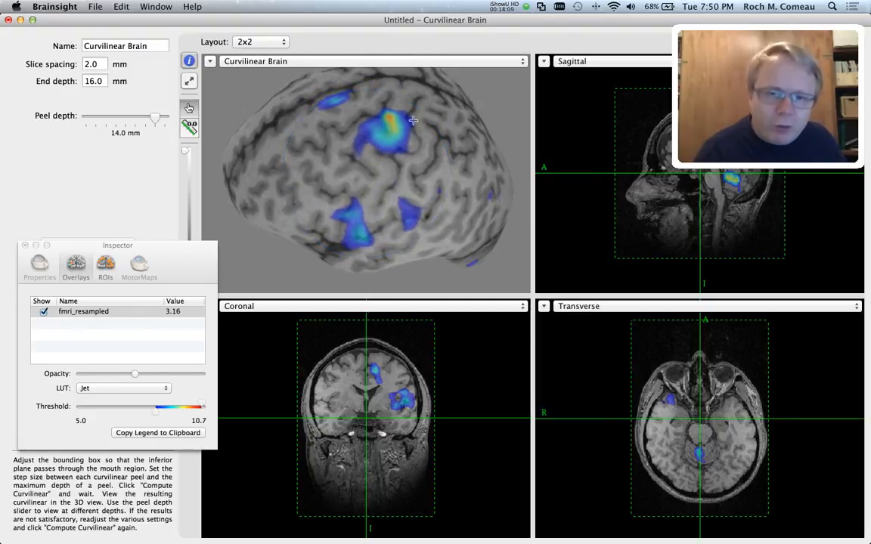
pyautogui.moveTo(154, 119)
pyautogui.mouseDown()
pyautogui.moveTo(129, 120)
pyautogui.moveTo(179, 128)
pyautogui.moveTo(144, 127)
pyautogui.mouseUp()
# Step: Compare fMRI activation sites in the coronal and transverse slices with the curvilinear brain by placing the crosshairs on them in each view
pyautogui.click(382, 380)
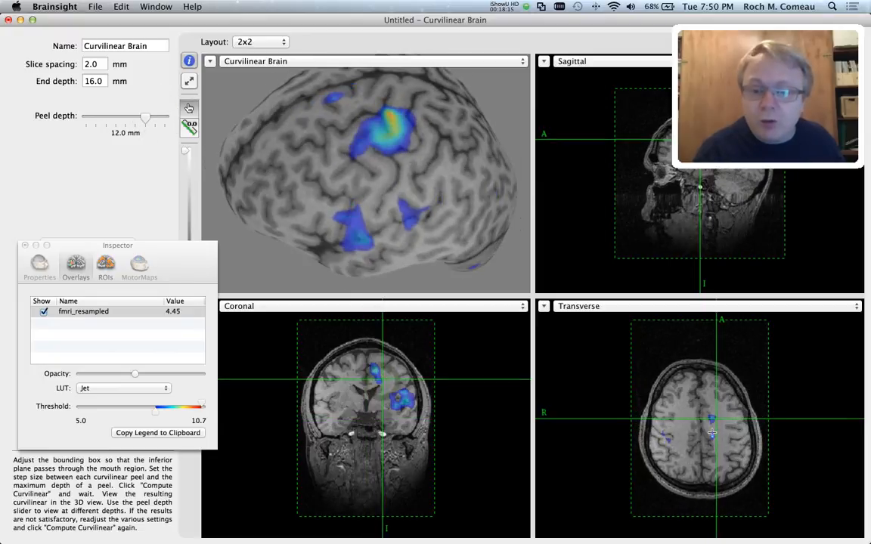
pyautogui.scroll(5, 704, 435)
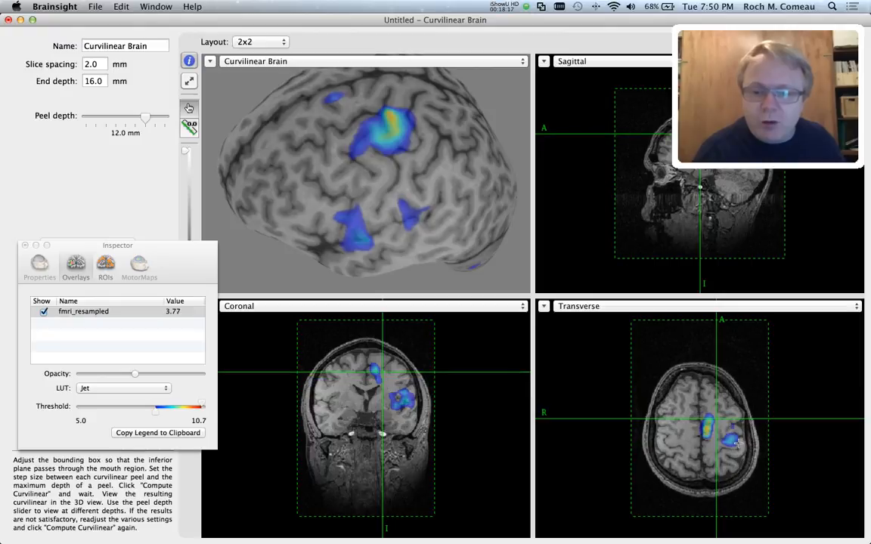
pyautogui.click(733, 440)
pyautogui.scroll(-5, 392, 373)
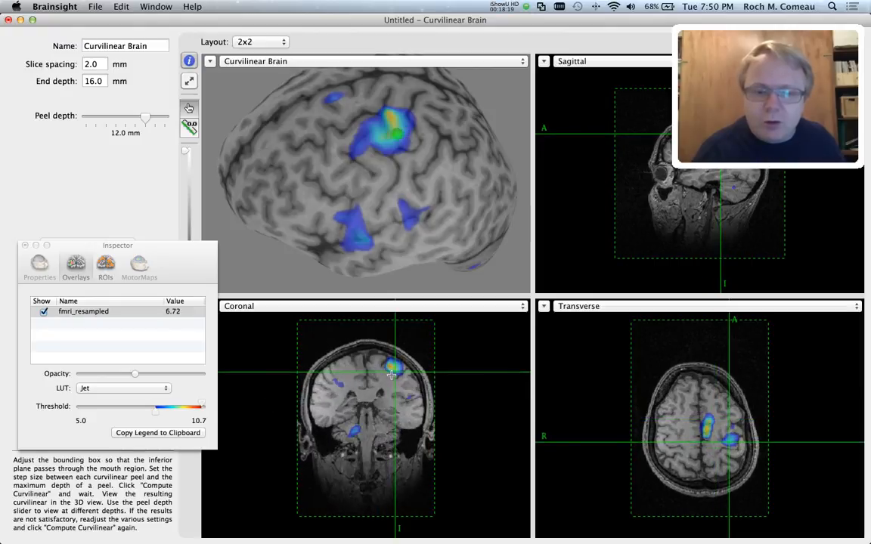
pyautogui.scroll(3, 392, 369)
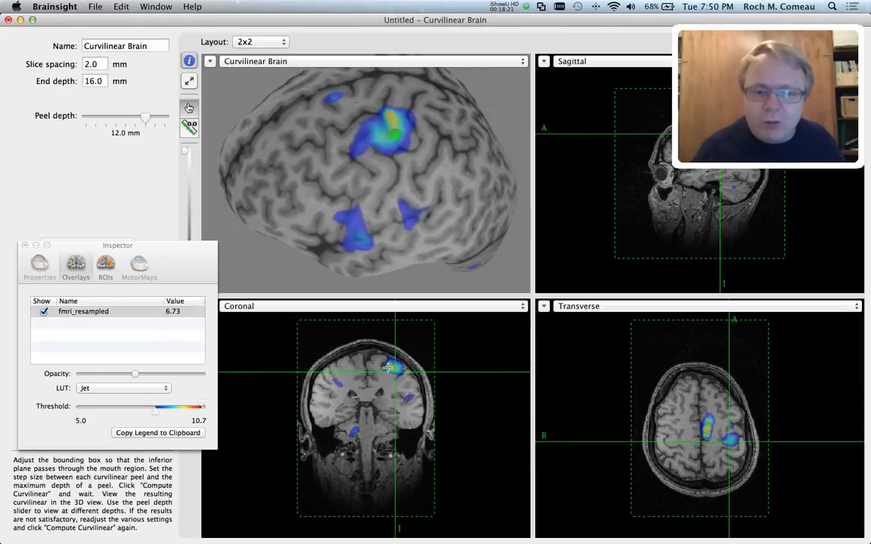
pyautogui.click(389, 366)
pyautogui.scroll(-3, 389, 366)
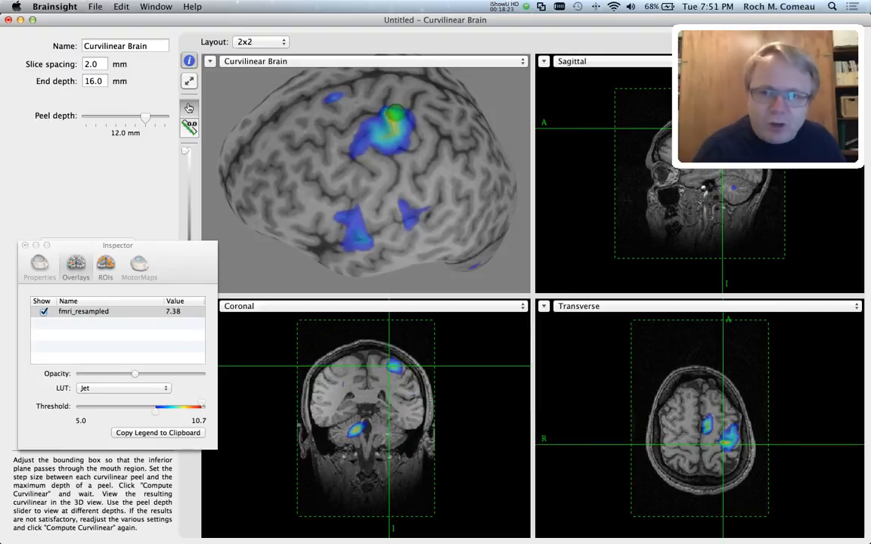
pyautogui.click(383, 197)
pyautogui.click(445, 204)
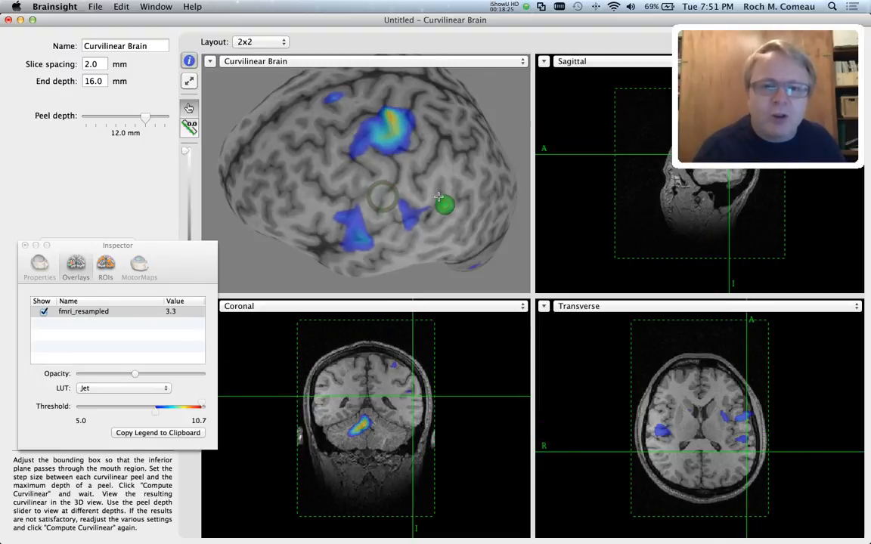
pyautogui.moveTo(435, 153); pyautogui.dragTo(393, 151)
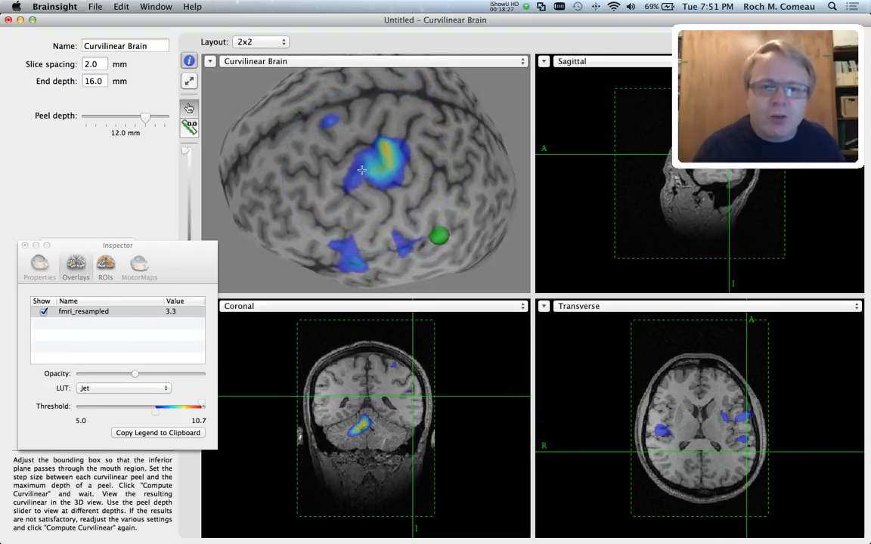
pyautogui.click(384, 149)
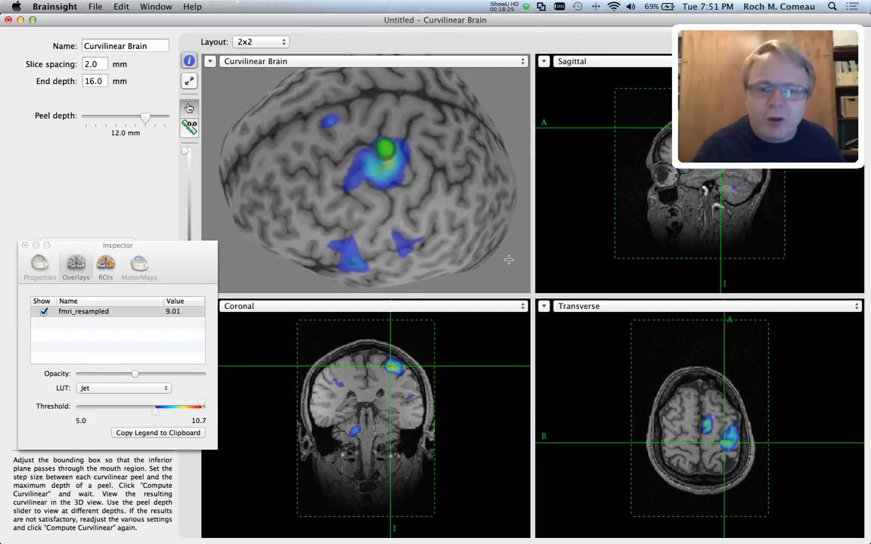
# Step: Close the Inspector and the Curvilinear Brain window
pyautogui.click(24, 246)
pyautogui.moveTo(318, 143); pyautogui.dragTo(383, 220)
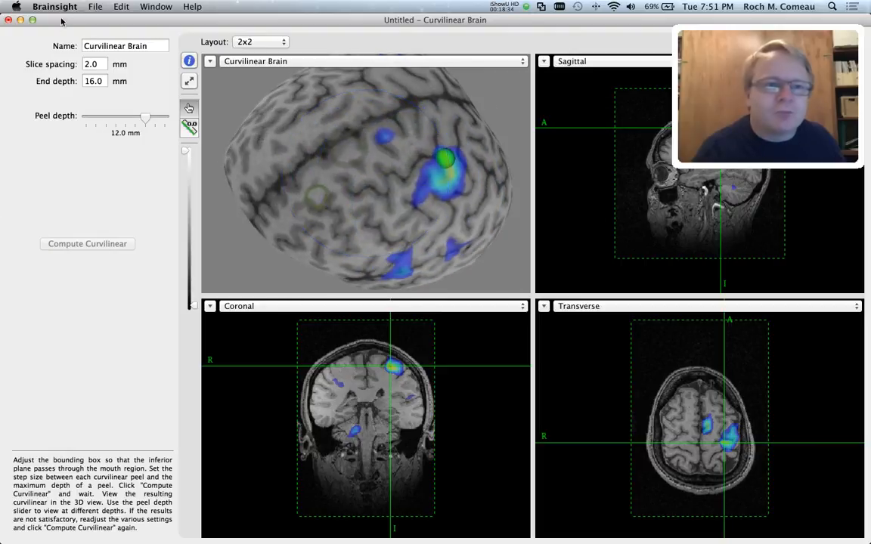
pyautogui.click(7, 19)
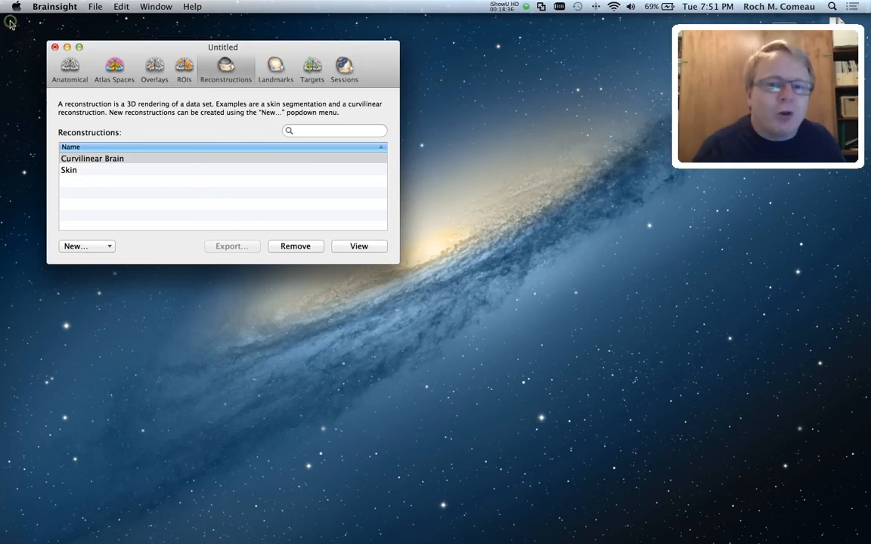
# Step: Create a Surface from ROI reconstruction of the Brain region, lower its smoothness by one notch, and compute the surface
pyautogui.click(85, 245)
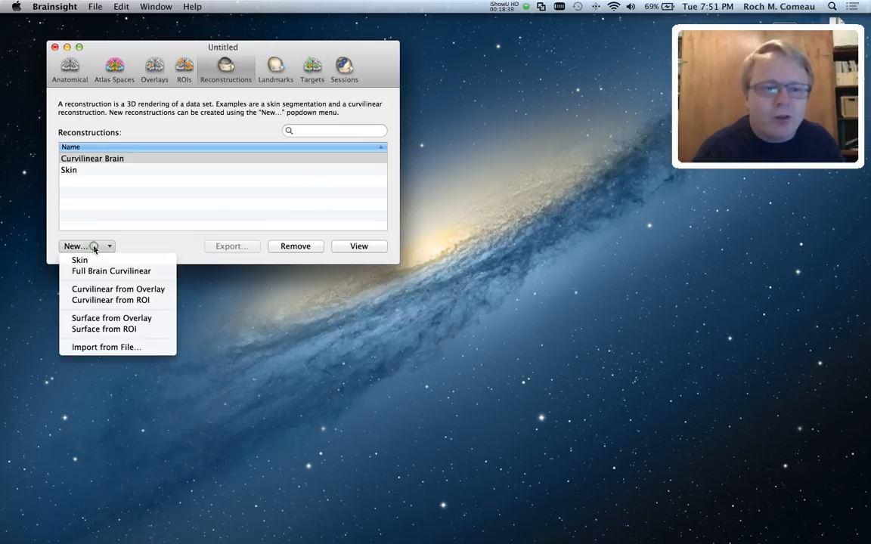
pyautogui.click(105, 330)
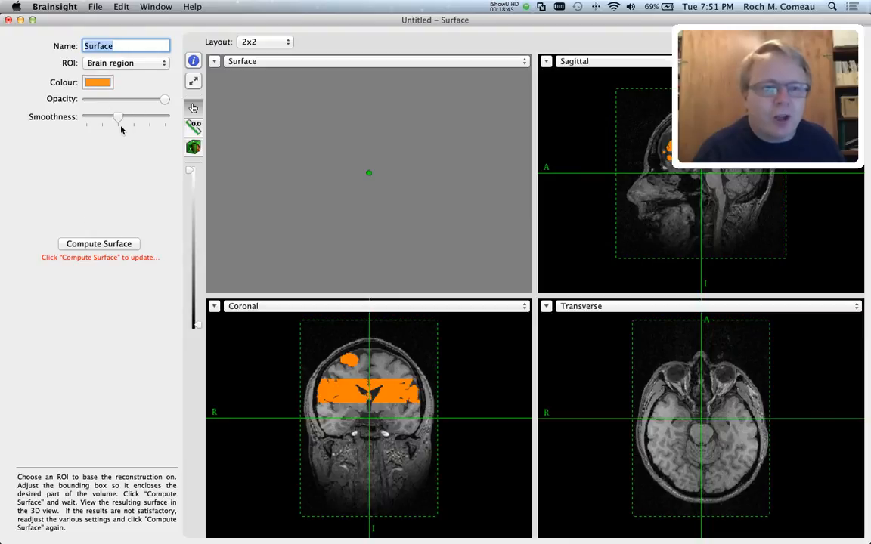
pyautogui.click(99, 243)
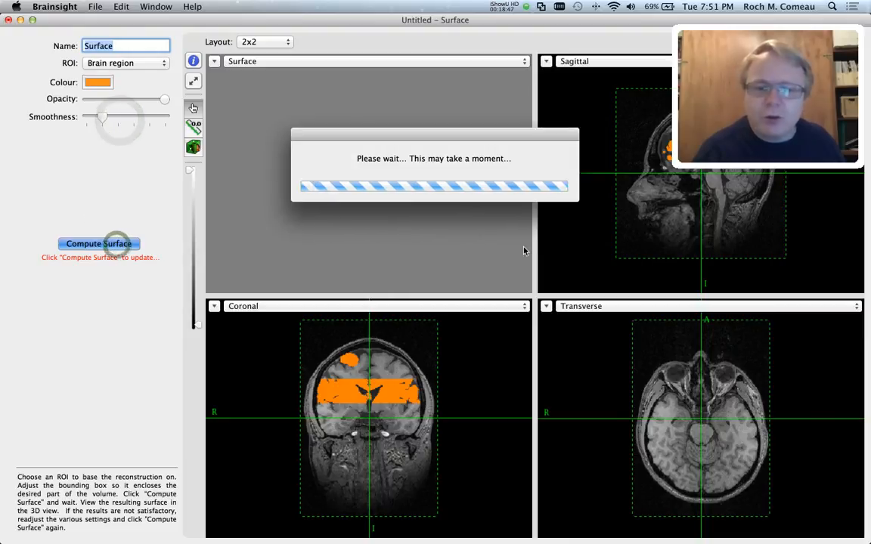
# Step: Inspect the orange ROI surface from several sides and close its window
pyautogui.moveTo(390, 215); pyautogui.dragTo(349, 177)
pyautogui.moveTo(450, 249); pyautogui.dragTo(411, 273)
pyautogui.moveTo(408, 174); pyautogui.dragTo(533, 194)
pyautogui.moveTo(387, 215); pyautogui.dragTo(349, 225)
pyautogui.moveTo(383, 206); pyautogui.dragTo(369, 217)
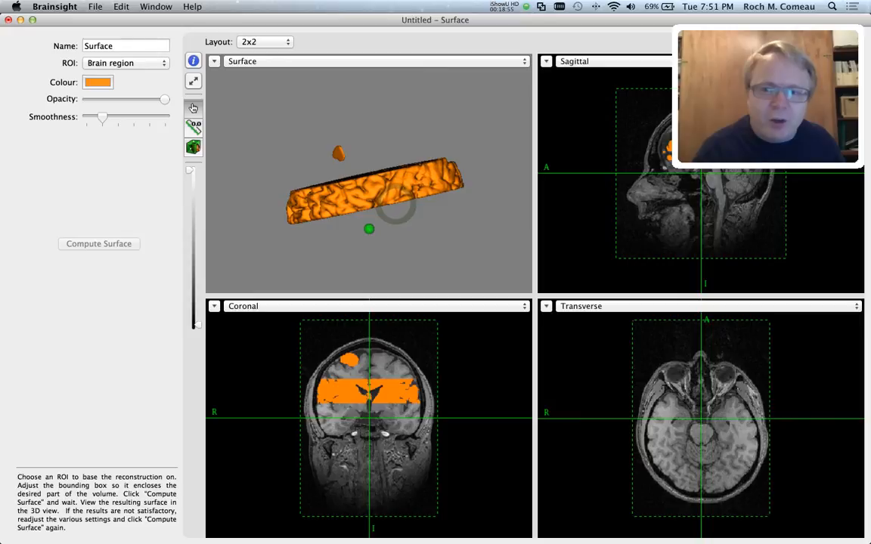
pyautogui.moveTo(407, 173); pyautogui.dragTo(340, 186)
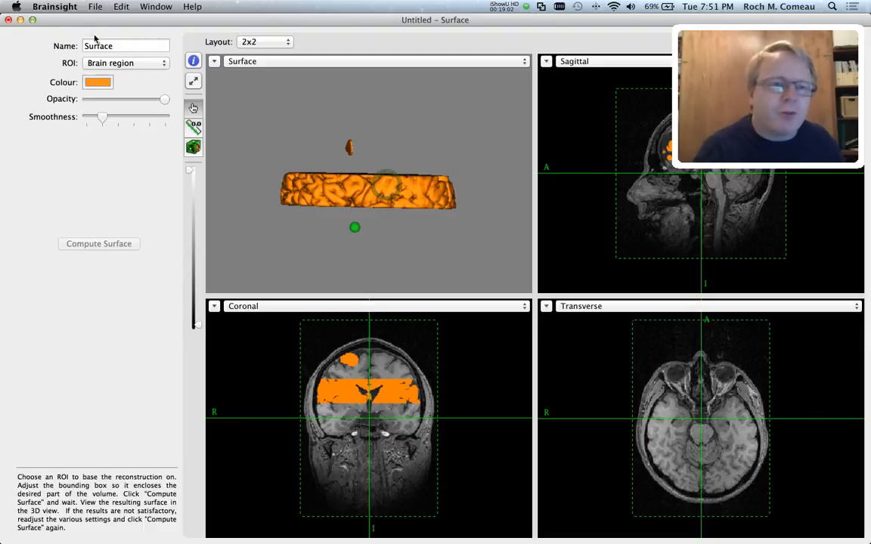
pyautogui.click(8, 21)
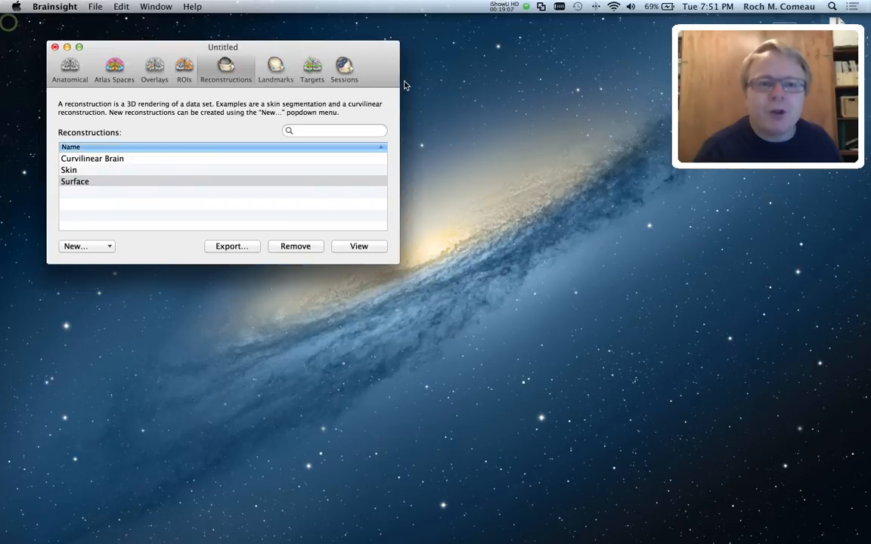
# Step: Open the registration landmark configuration and turn the skin model to an enlarged front view of the face
pyautogui.click(278, 68)
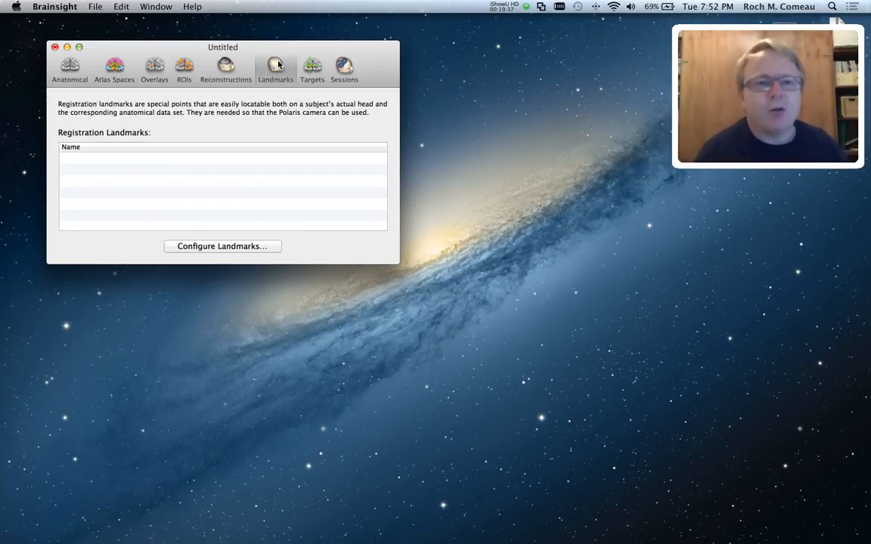
pyautogui.click(236, 248)
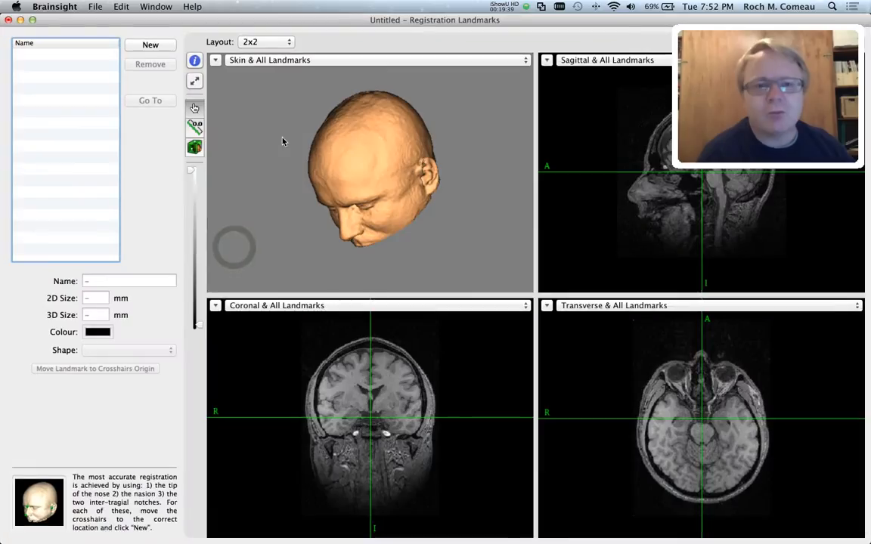
pyautogui.moveTo(325, 183); pyautogui.dragTo(524, 252)
pyautogui.moveTo(392, 177); pyautogui.dragTo(391, 182)
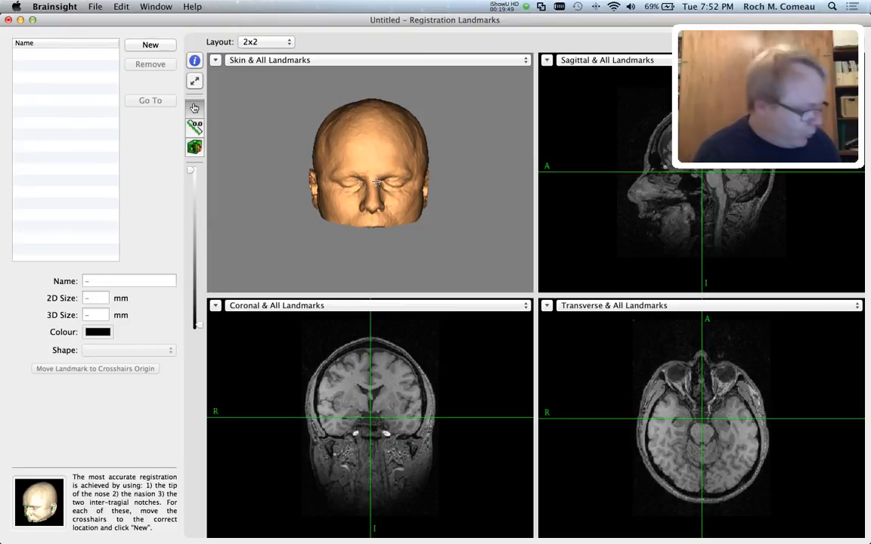
pyautogui.scroll(1, 375, 180)
pyautogui.scroll(4, 376, 180)
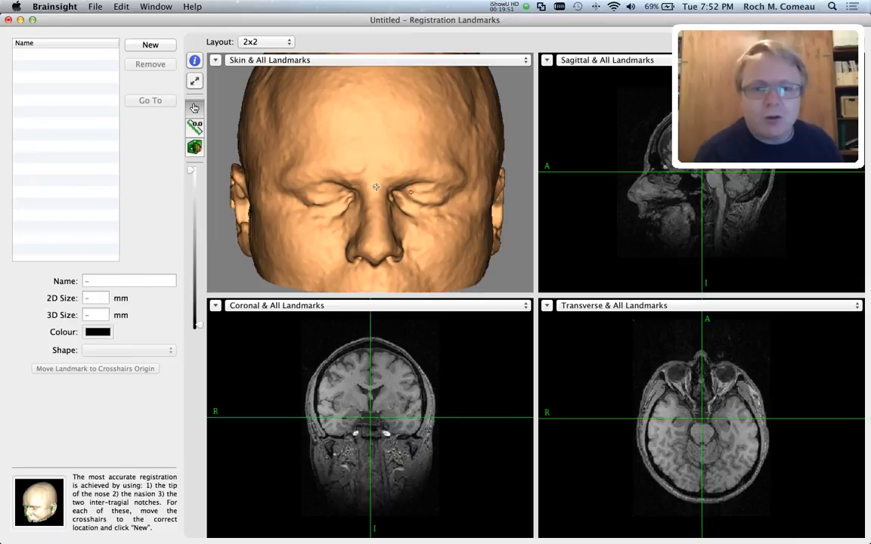
# Step: Place the crosshairs on the bridge of the nose between the eyes and create a landmark named Nasion there
pyautogui.click(376, 187)
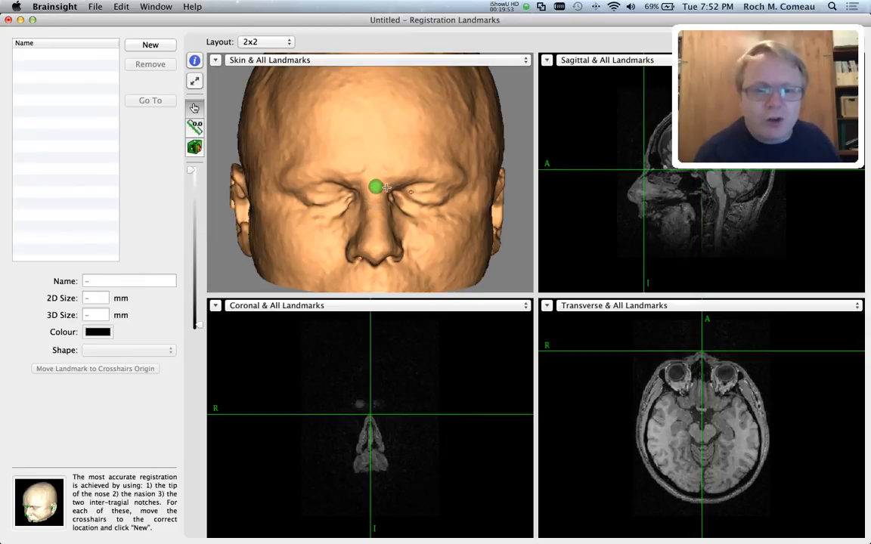
pyautogui.click(390, 140)
pyautogui.click(328, 131)
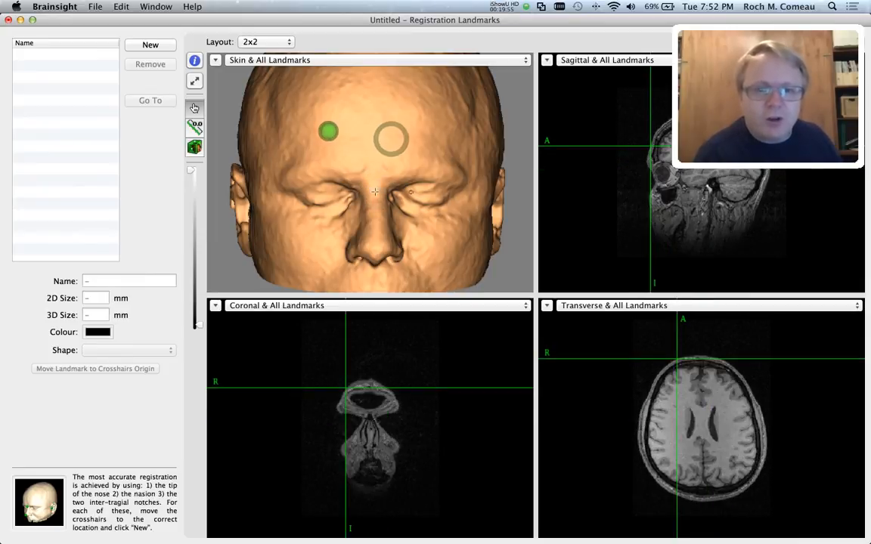
pyautogui.click(378, 192)
pyautogui.click(383, 228)
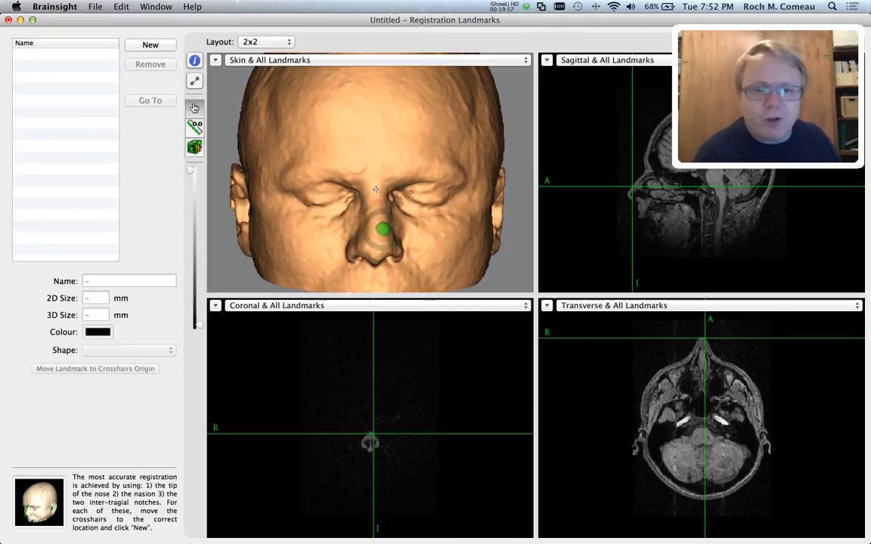
pyautogui.click(375, 188)
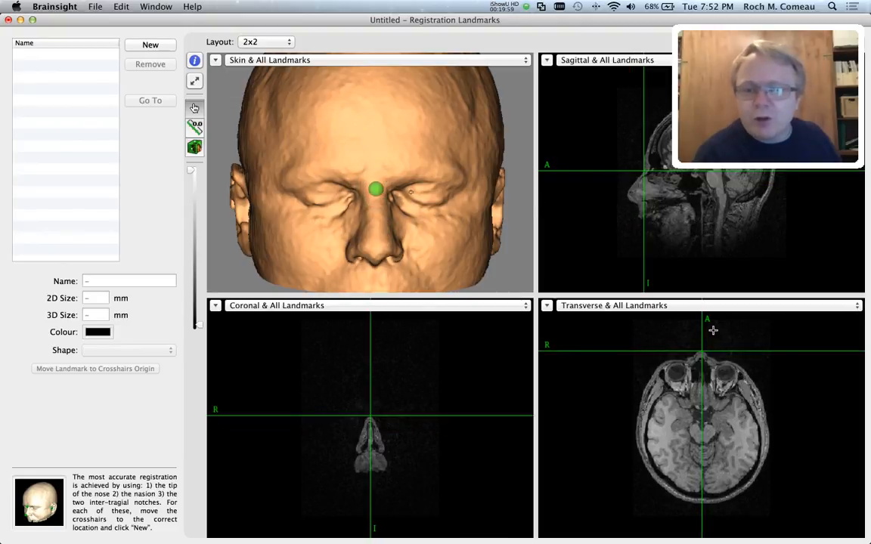
pyautogui.click(149, 45)
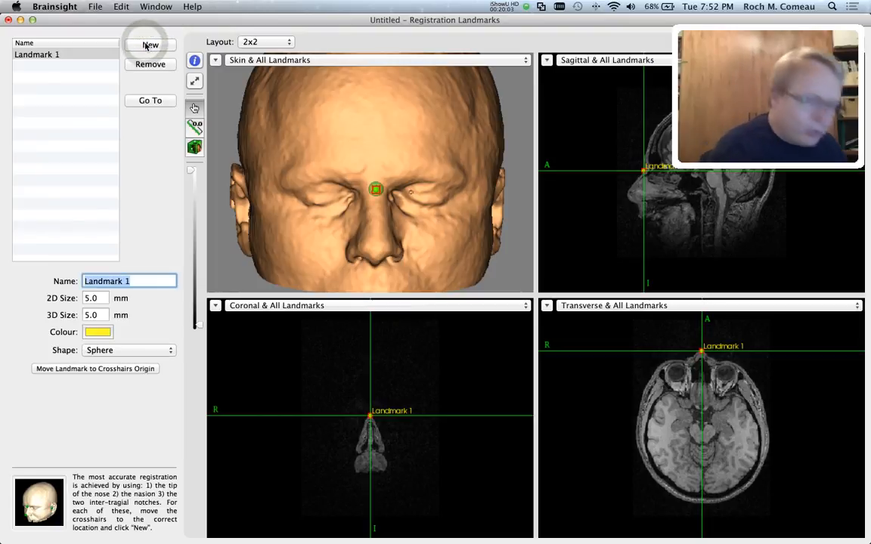
pyautogui.write('Nasion')
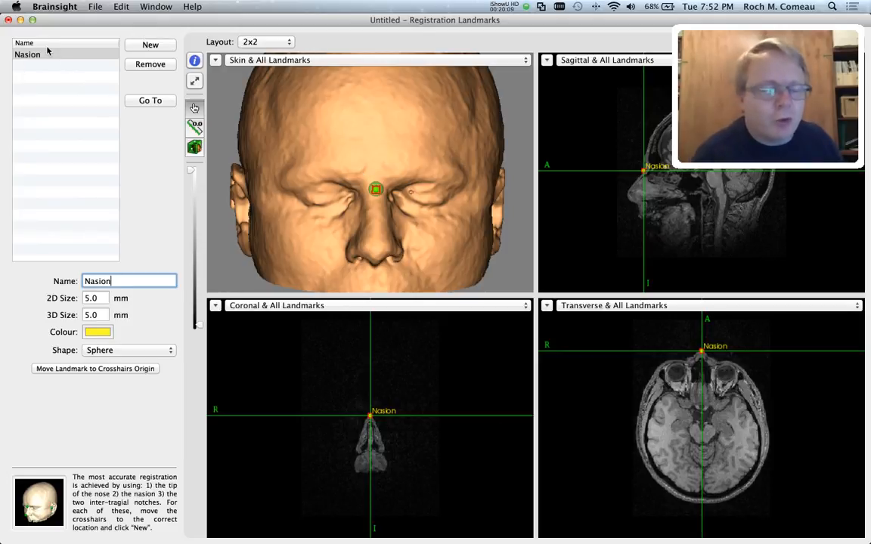
# Step: Place the crosshairs on the tip of the nose and create a landmark named Tip of Nose
pyautogui.click(377, 251)
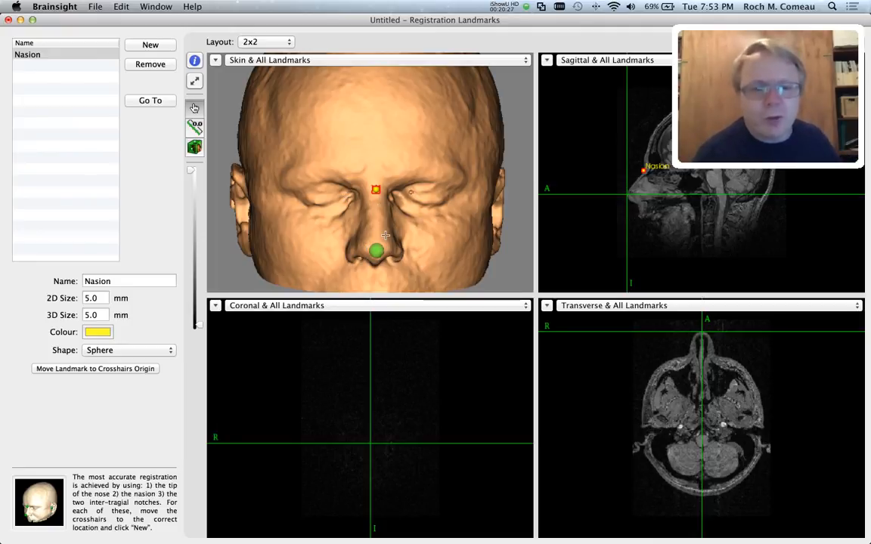
pyautogui.click(151, 45)
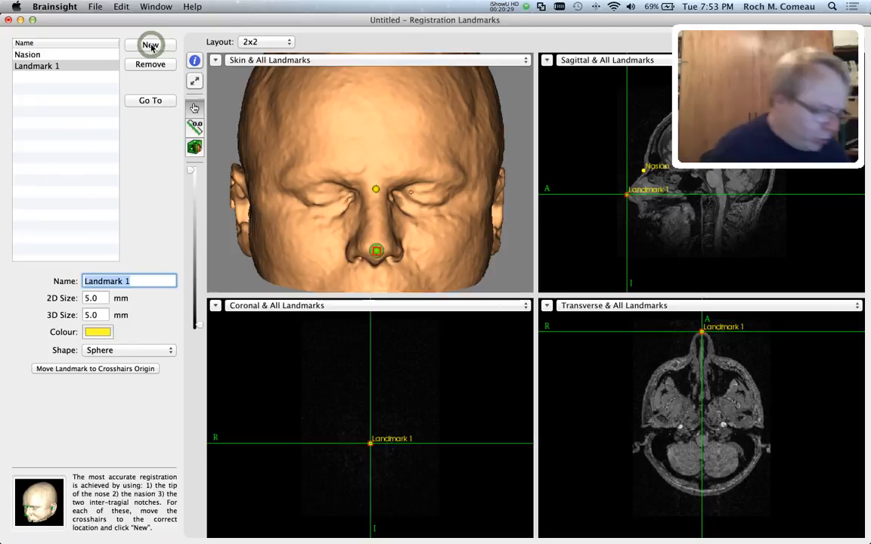
pyautogui.write('Tip of Nose')
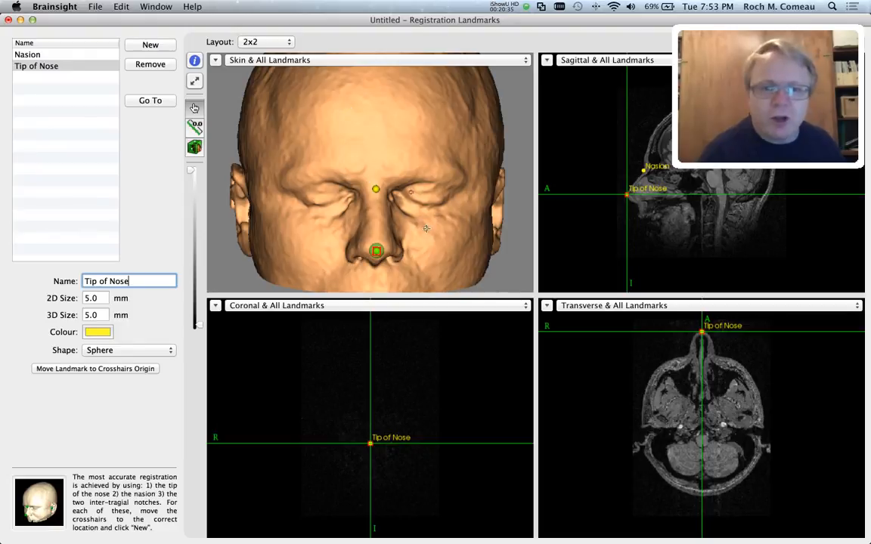
# Step: Place the crosshairs on the skin model at the notch just above the tragus of the left ear
pyautogui.moveTo(383, 203); pyautogui.dragTo(263, 229)
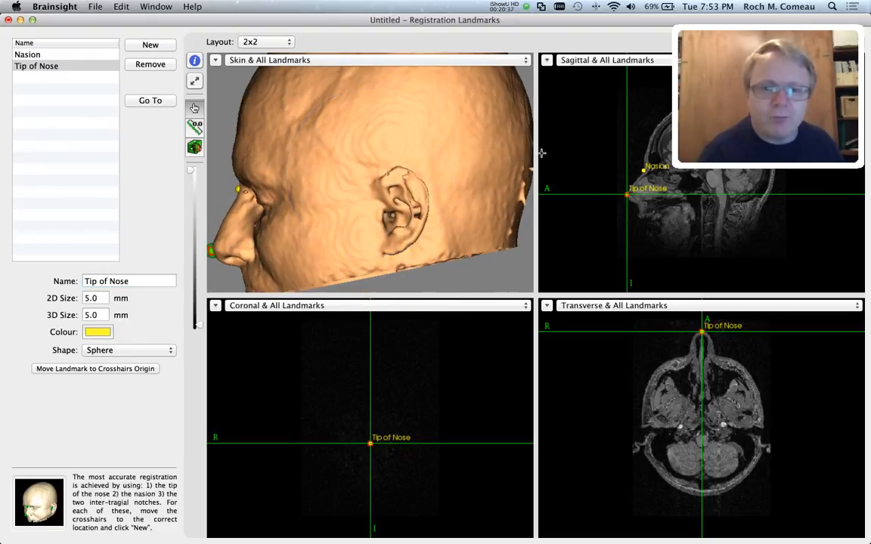
pyautogui.moveTo(531, 166); pyautogui.dragTo(530, 201)
pyautogui.moveTo(374, 207); pyautogui.dragTo(337, 142)
pyautogui.scroll(-4, 402, 212)
pyautogui.scroll(8, 401, 212)
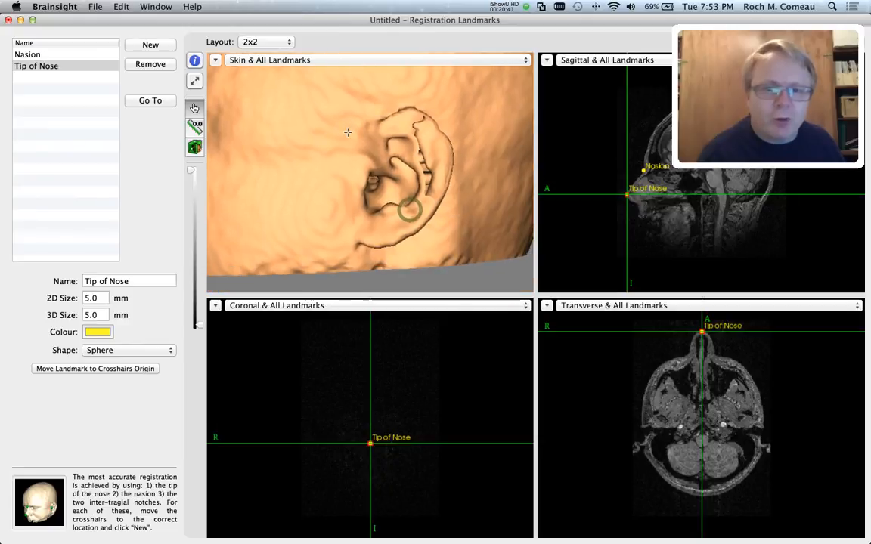
pyautogui.moveTo(369, 172); pyautogui.dragTo(396, 164)
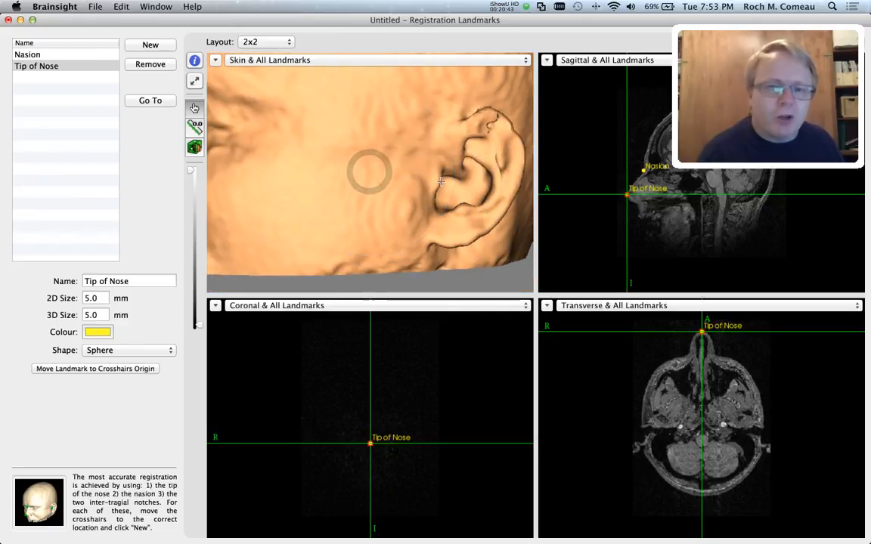
pyautogui.click(437, 184)
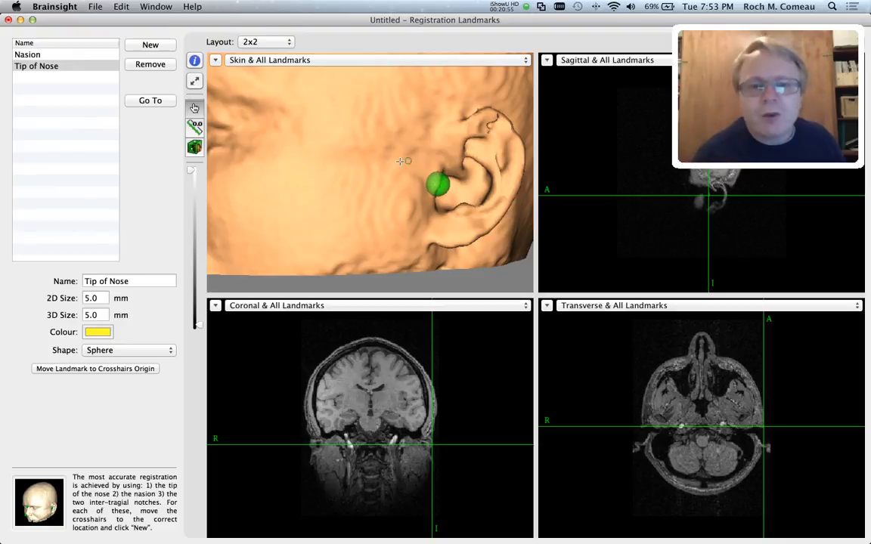
pyautogui.moveTo(400, 161); pyautogui.dragTo(370, 152)
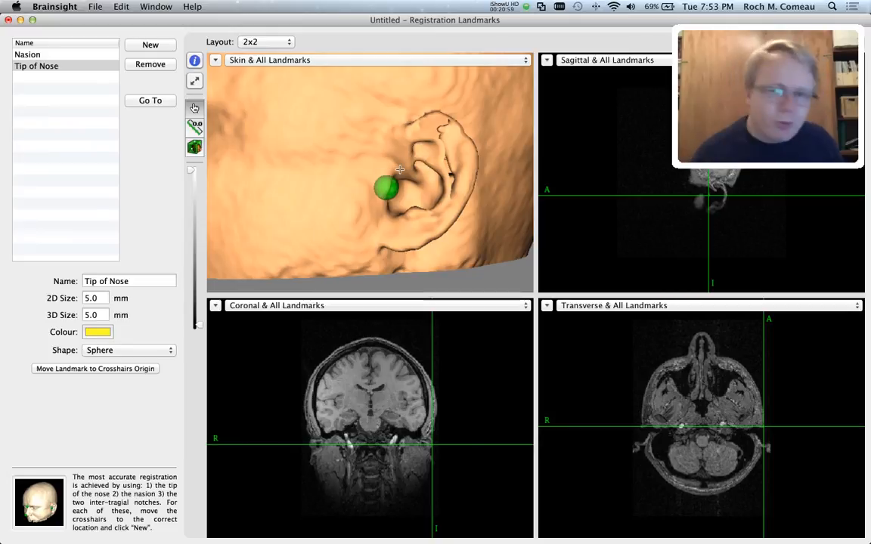
pyautogui.click(355, 158)
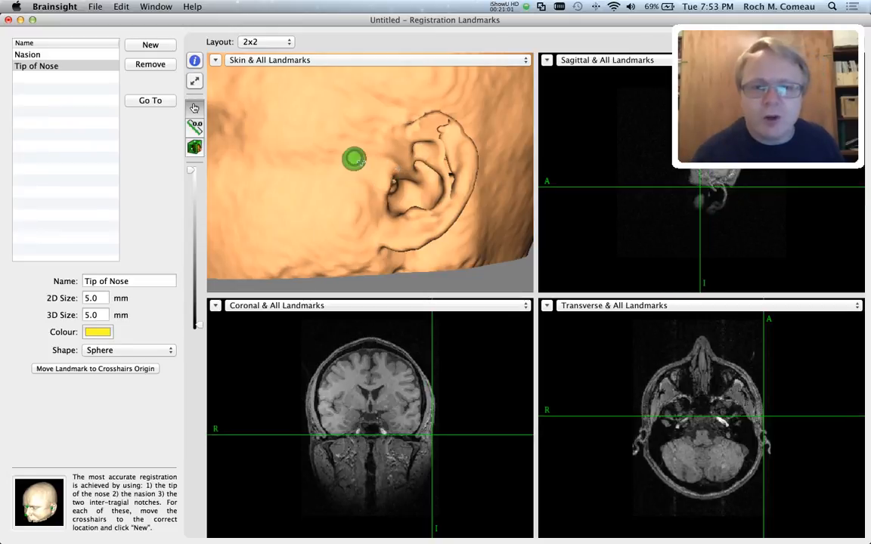
pyautogui.moveTo(387, 170); pyautogui.dragTo(325, 158)
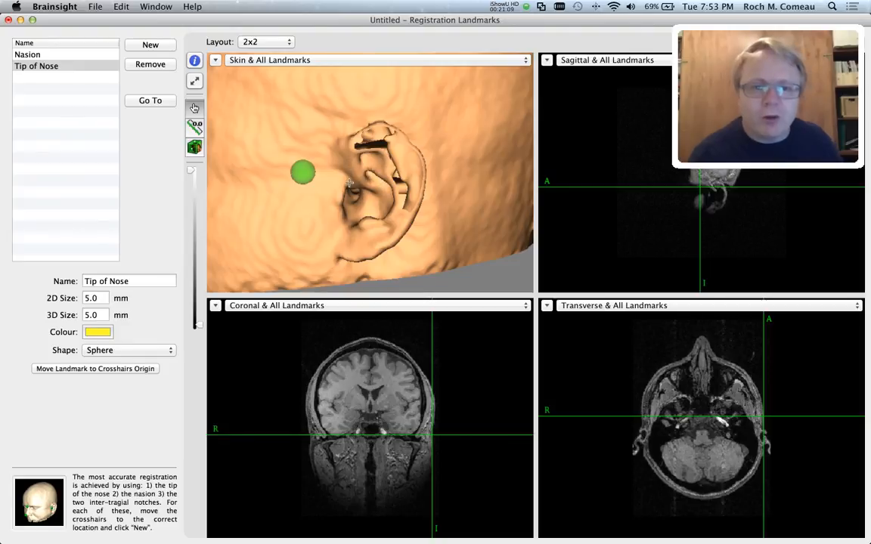
pyautogui.click(350, 183)
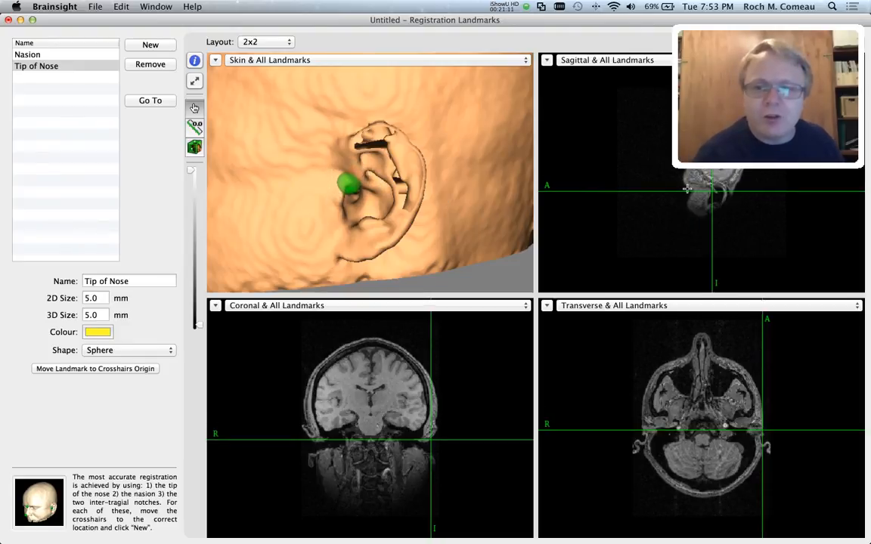
# Step: Fine-tune the crosshairs on the ear notch in the sagittal slice and create a landmark named Left Ear there
pyautogui.scroll(5, 713, 201)
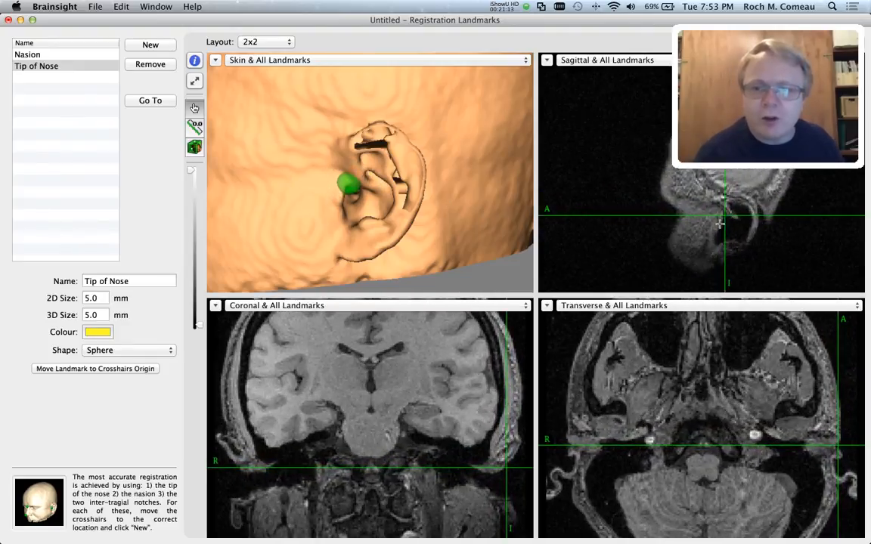
pyautogui.click(724, 213)
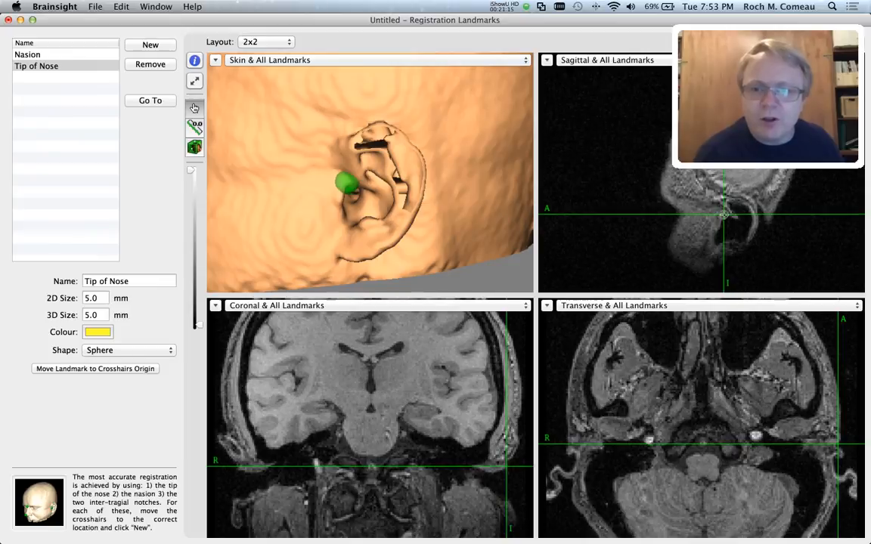
pyautogui.click(725, 213)
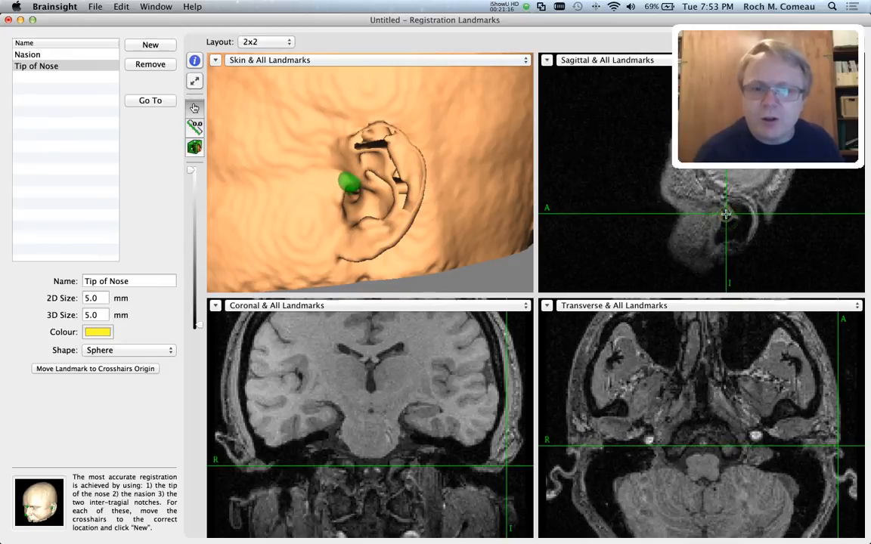
pyautogui.click(151, 45)
pyautogui.write('Left Ear')
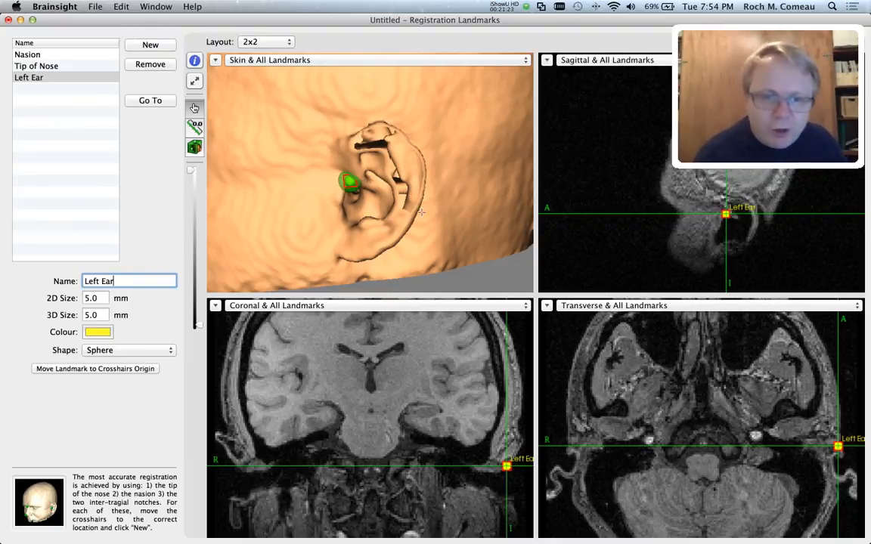
# Step: Place the crosshairs on the notch above the right ear's tragus on the skin and create a landmark named Right Ear
pyautogui.click(348, 224)
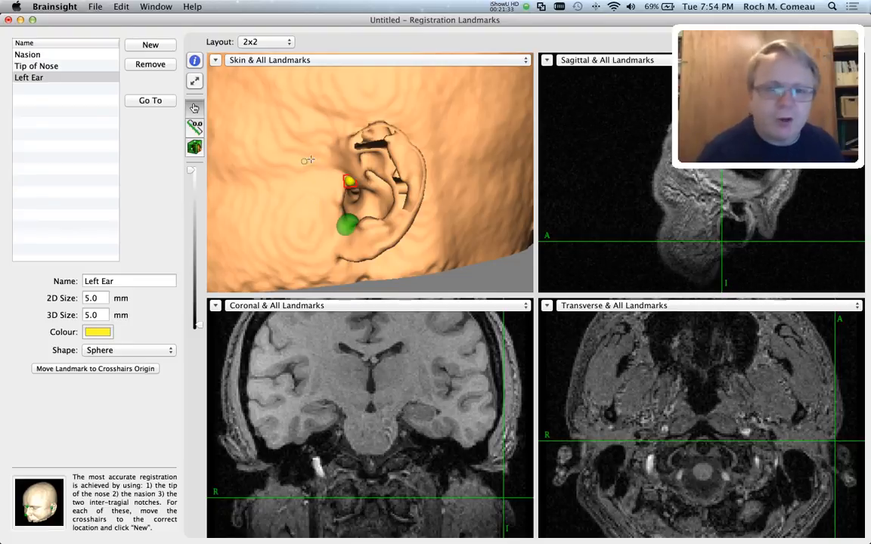
pyautogui.scroll(-10, 308, 160)
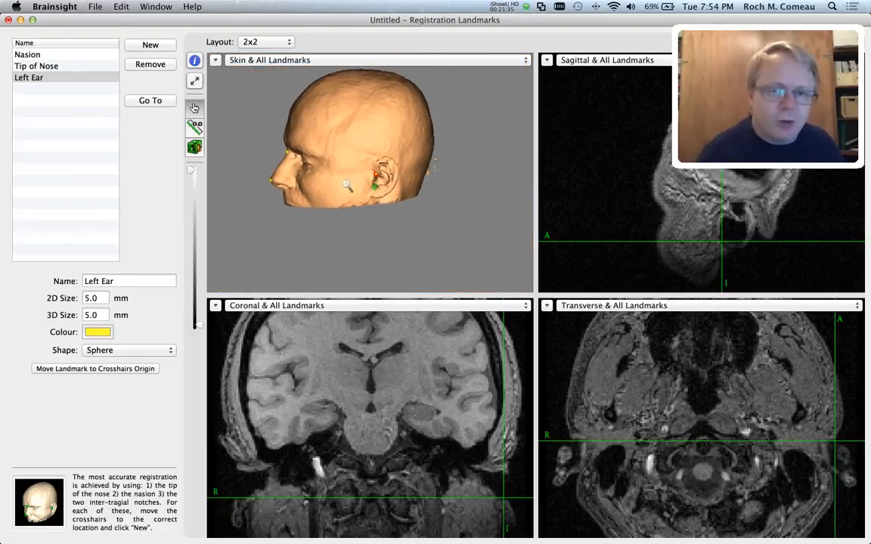
pyautogui.keyDown('alt'); pyautogui.moveTo(347, 186); pyautogui.dragTo(416, 181); pyautogui.keyUp('alt')
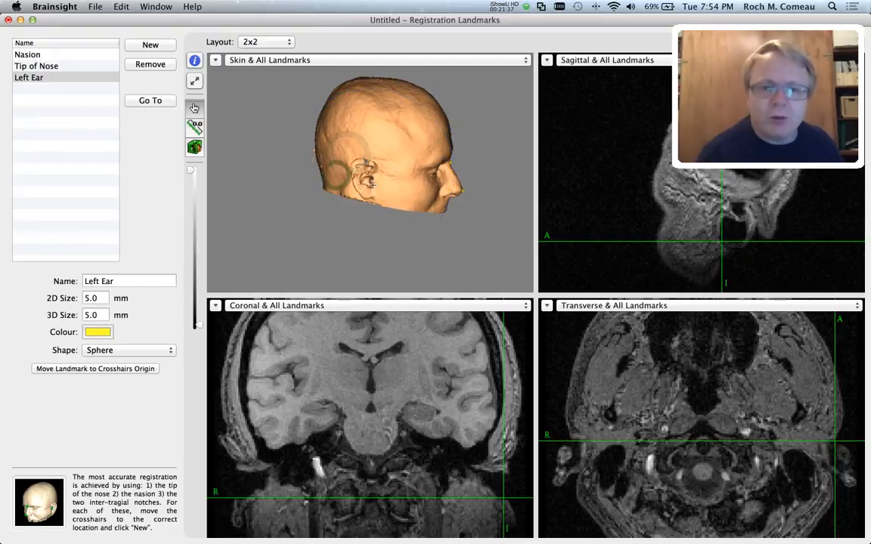
pyautogui.scroll(10, 371, 183)
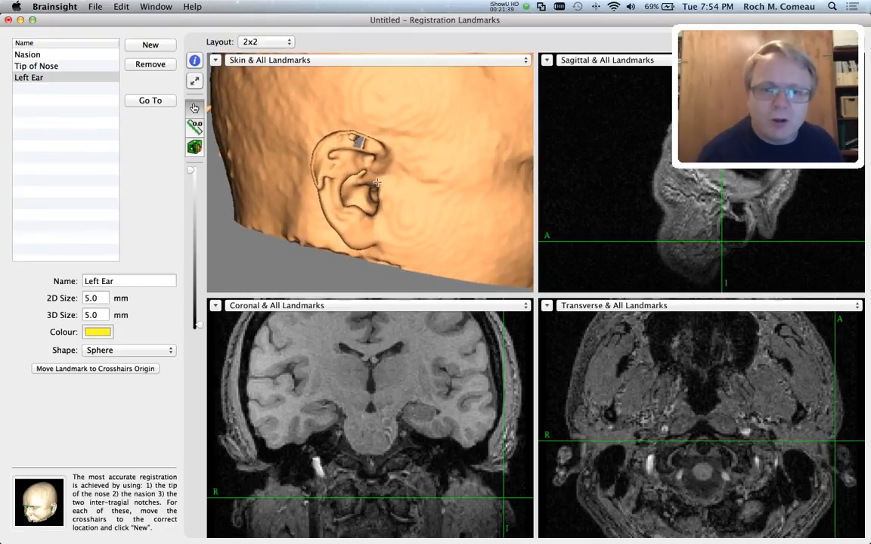
pyautogui.click(377, 182)
pyautogui.click(149, 44)
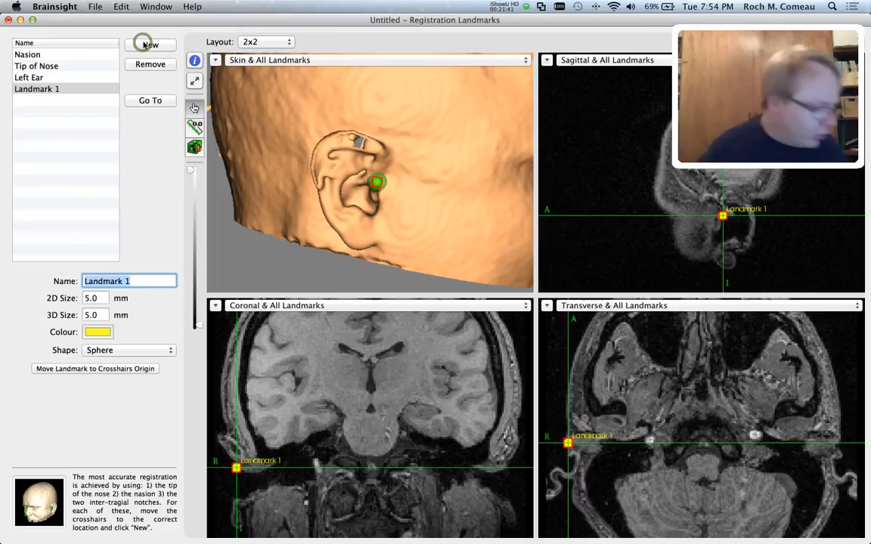
pyautogui.write('Rigy')
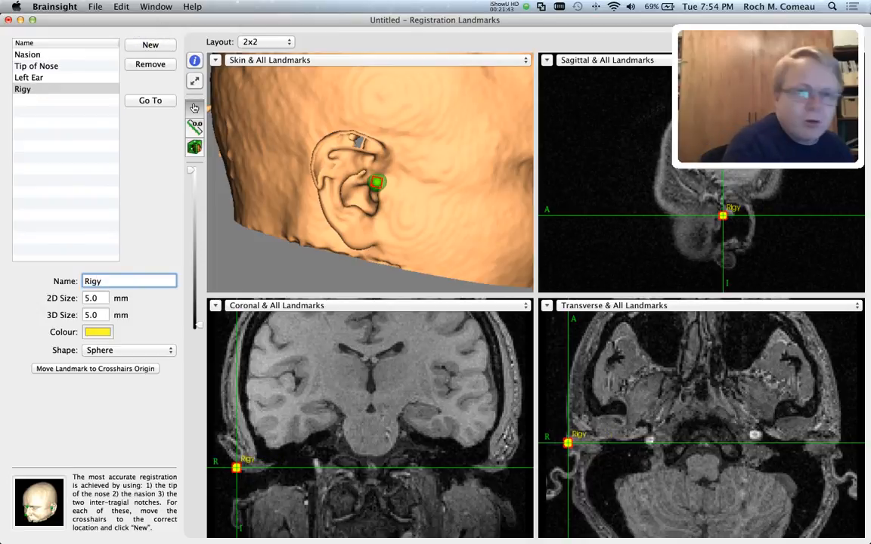
pyautogui.write('ht E')
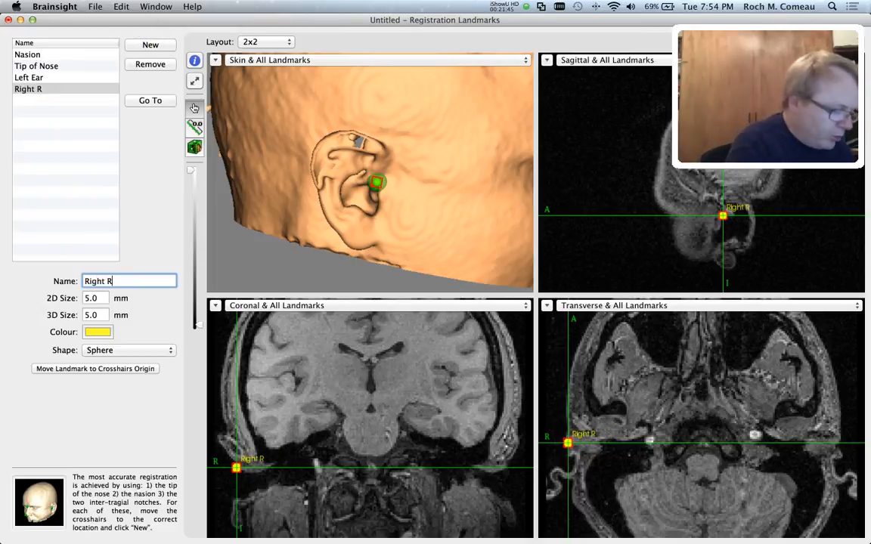
pyautogui.press('BackSpace')
pyautogui.write('Ear')
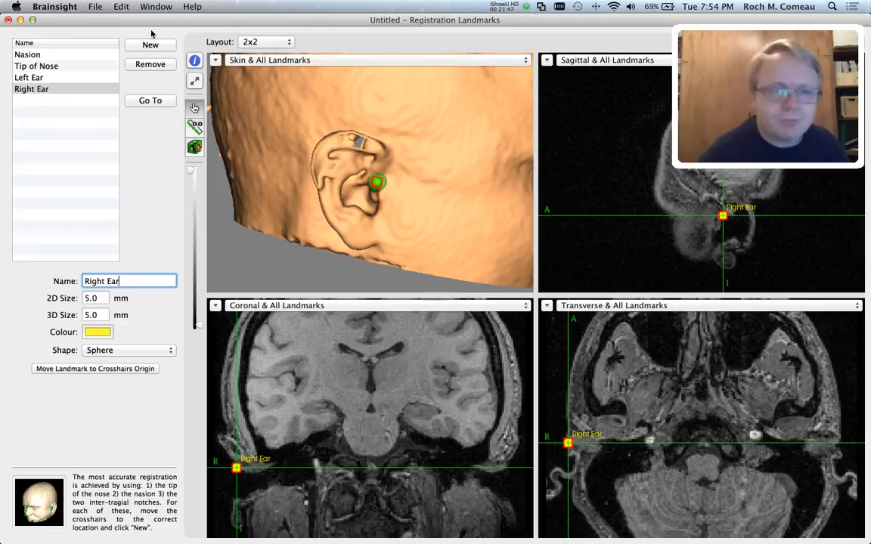
# Step: Close the Registration Landmarks window and show the project's list of targets
pyautogui.click(8, 20)
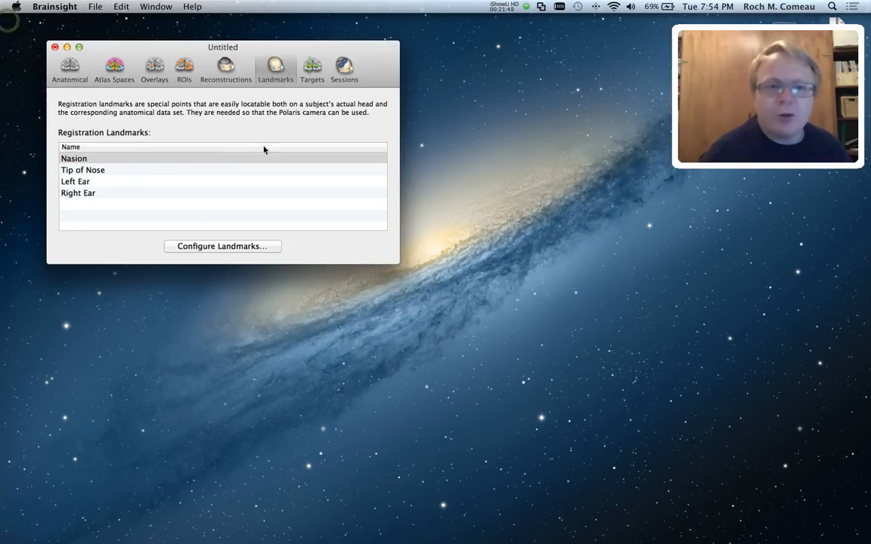
pyautogui.click(313, 67)
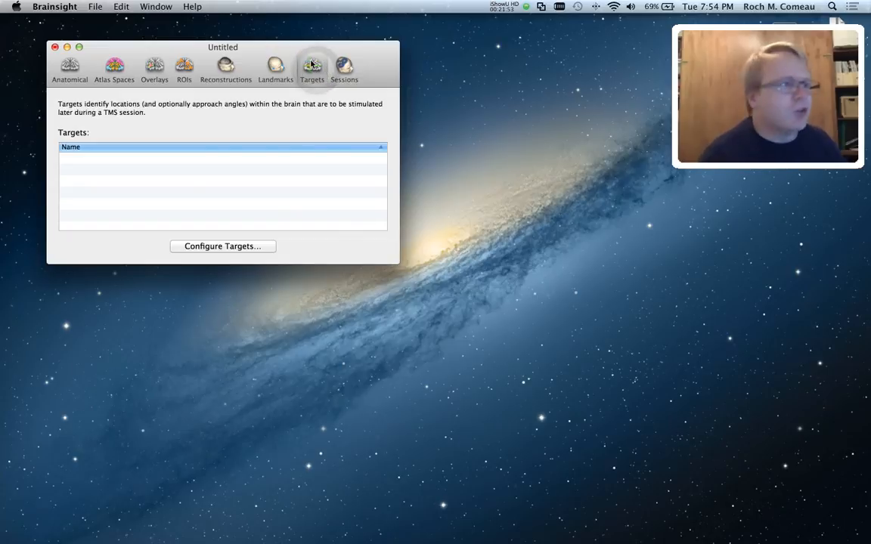
# Step: Open the target configuration, use the 1|3 layout, and show Curvilinear Brain & All Targets in the large view
pyautogui.click(230, 248)
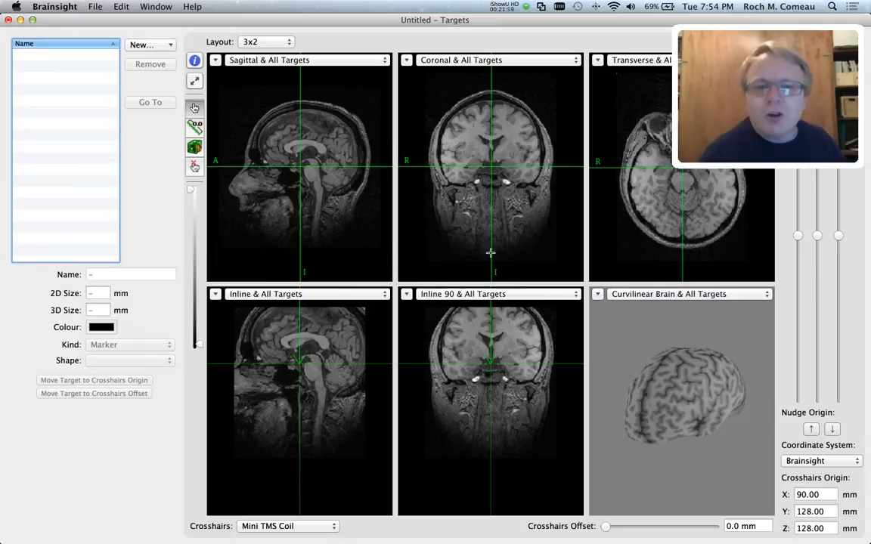
pyautogui.click(263, 43)
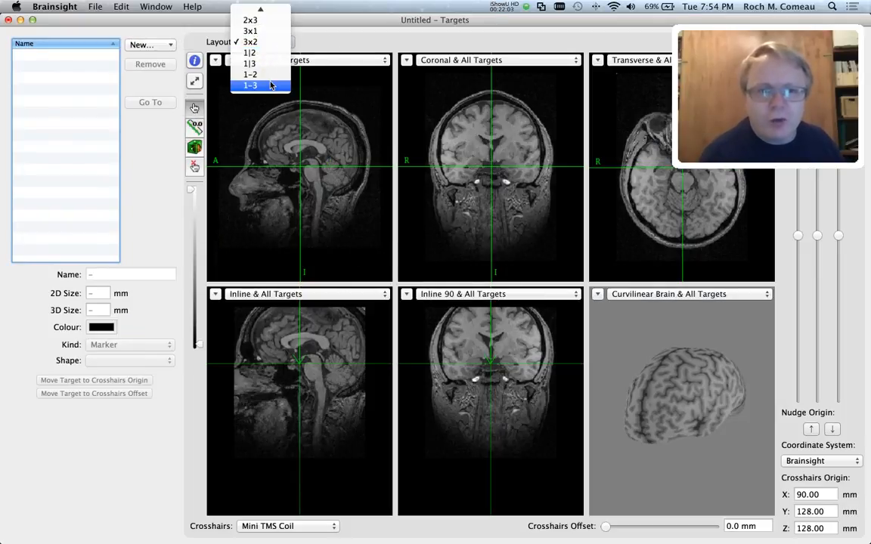
pyautogui.click(253, 63)
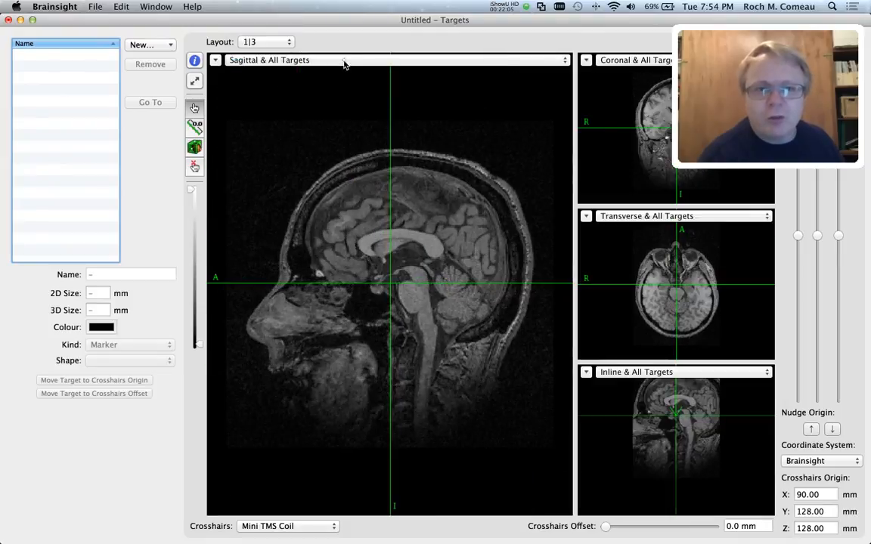
pyautogui.click(344, 60)
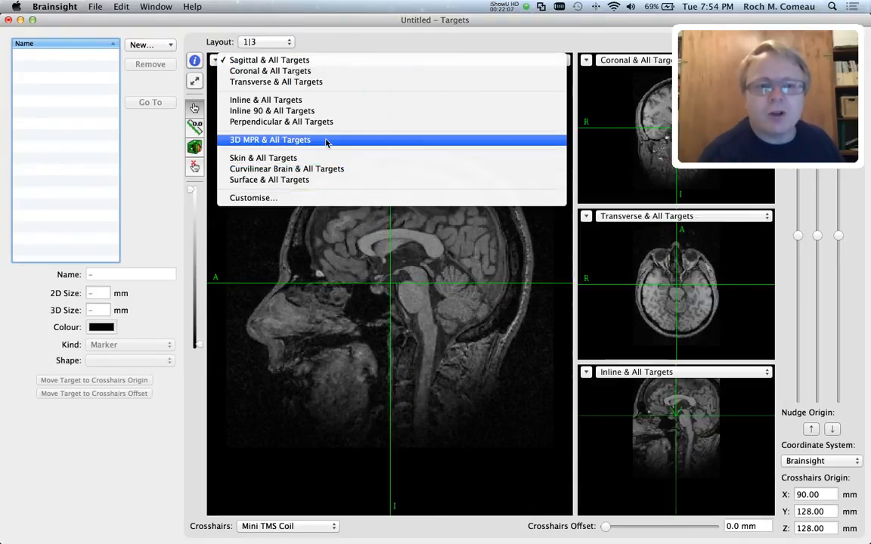
pyautogui.click(327, 168)
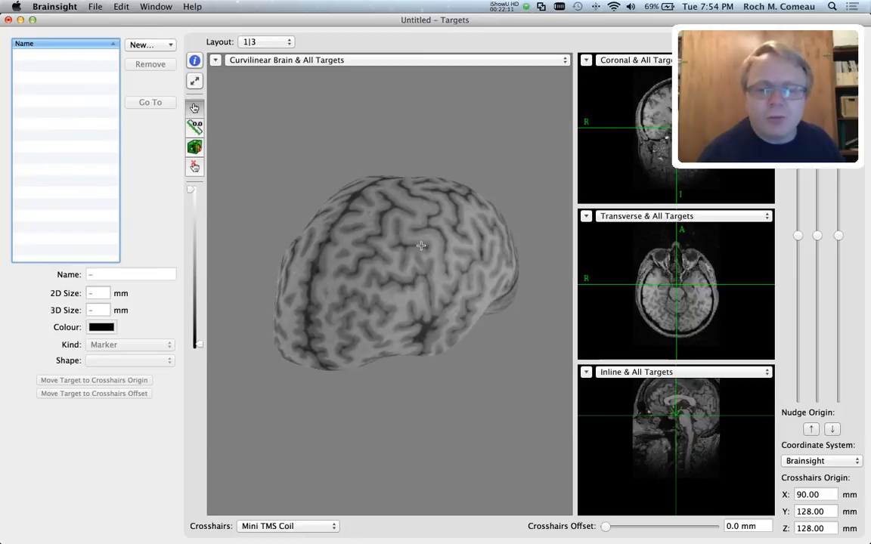
pyautogui.moveTo(378, 284); pyautogui.dragTo(519, 266)
pyautogui.moveTo(443, 300); pyautogui.dragTo(393, 270)
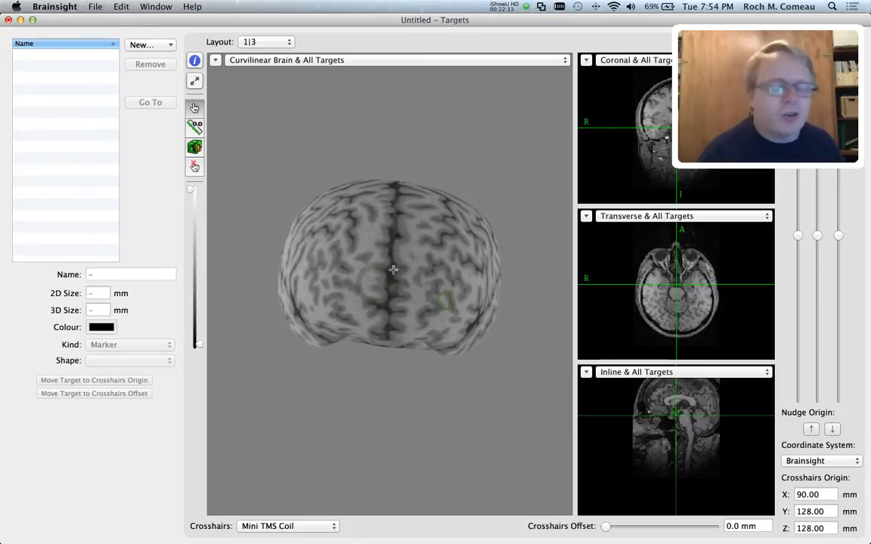
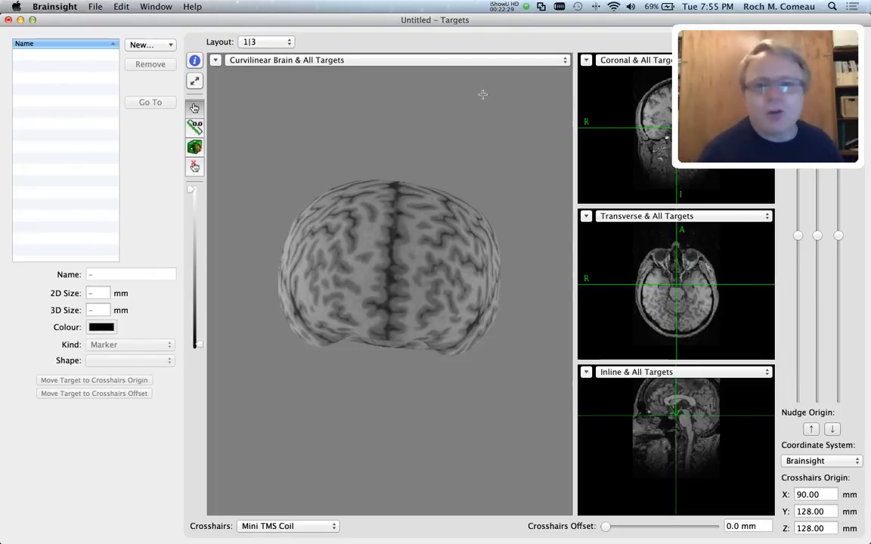
# Step: Replace the Coronal & All Targets view with Inline 90 & All Targets
pyautogui.click(628, 59)
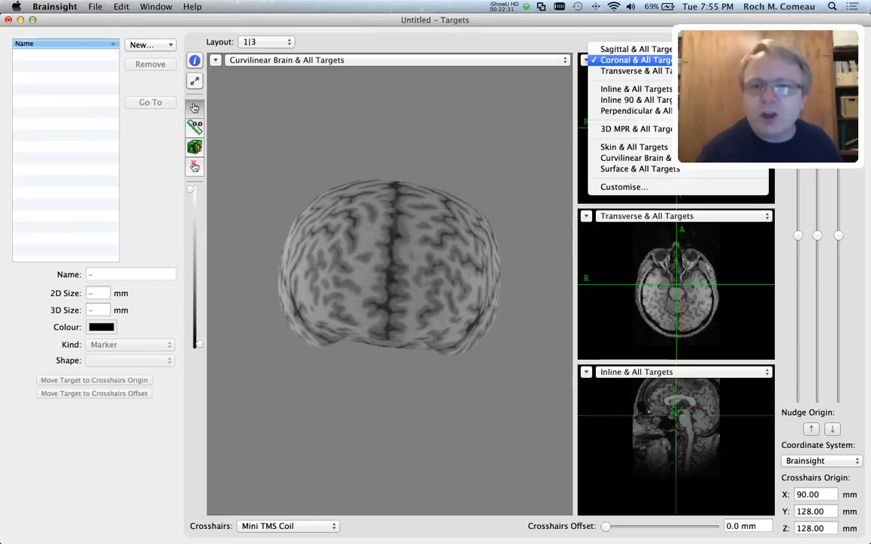
pyautogui.click(627, 99)
pyautogui.click(635, 60)
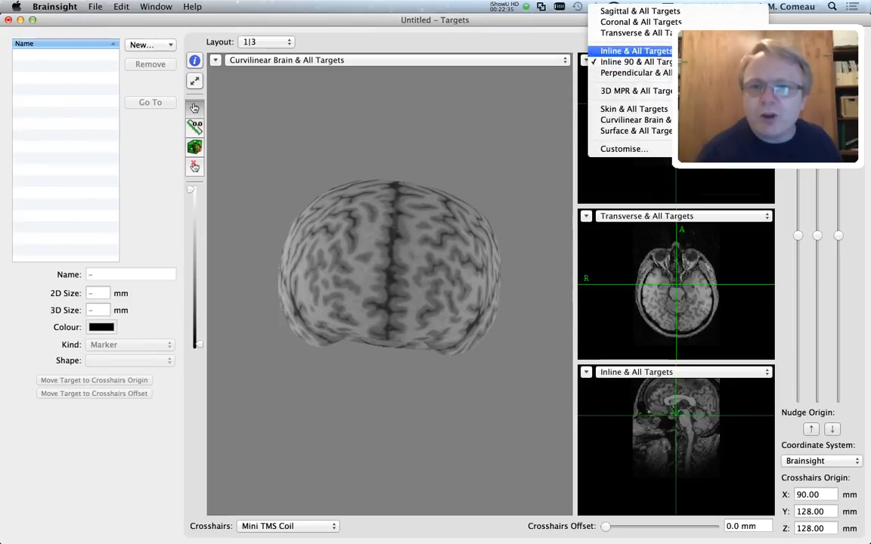
pyautogui.click(486, 148)
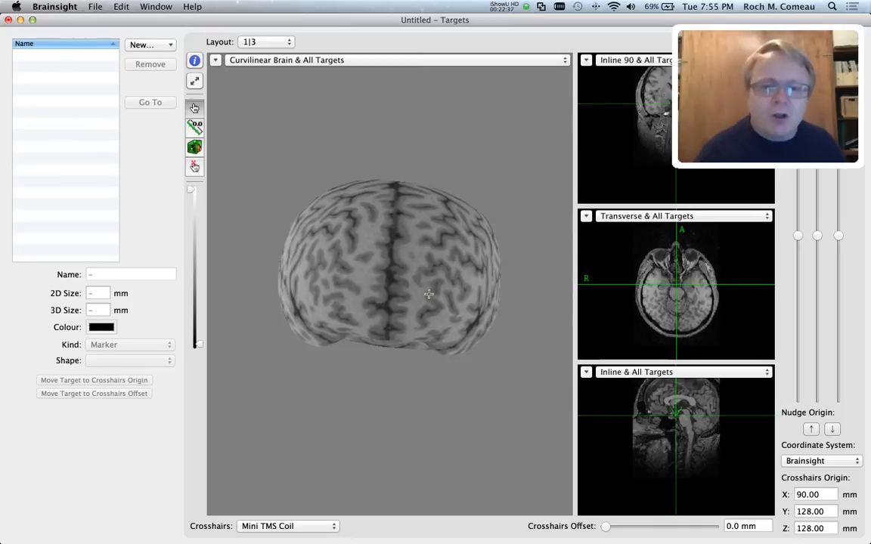
# Step: Show the fmri_resampled overlay on the target views and close the Inspector
pyautogui.moveTo(382, 281); pyautogui.dragTo(488, 316)
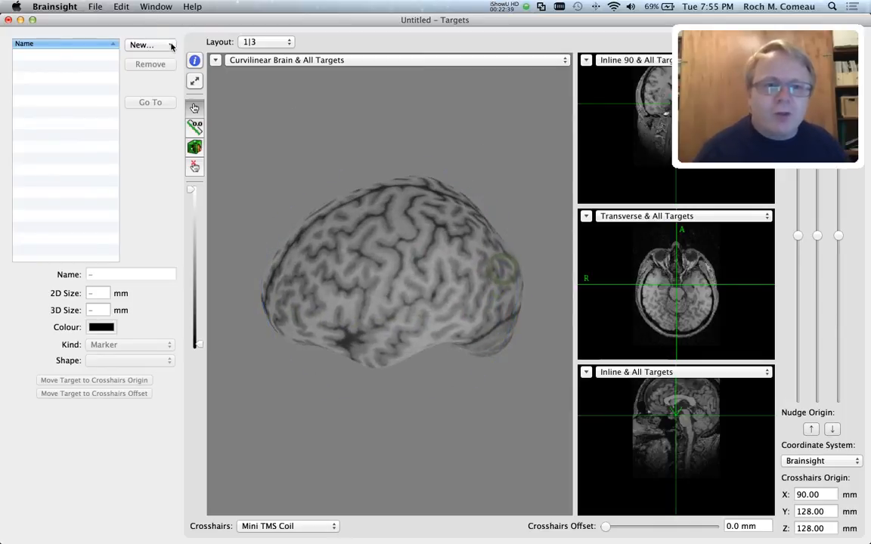
pyautogui.click(194, 61)
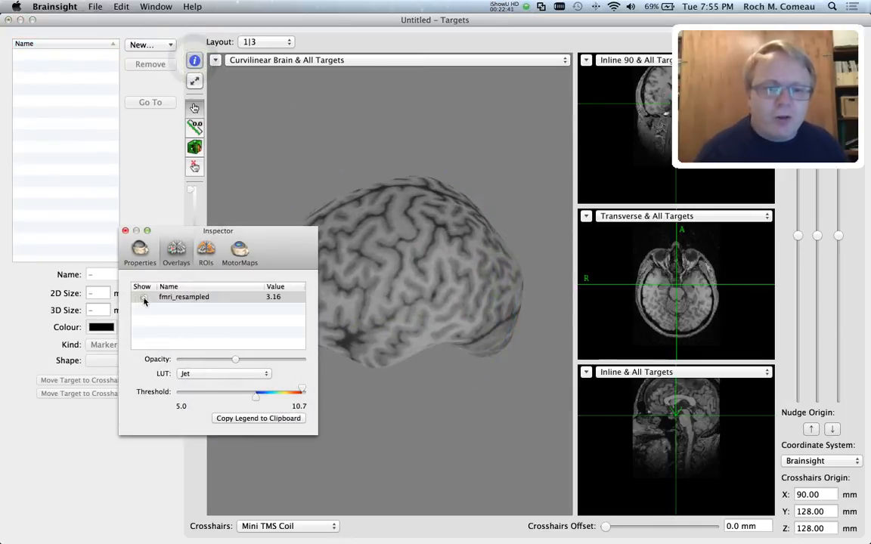
pyautogui.click(143, 298)
pyautogui.click(126, 231)
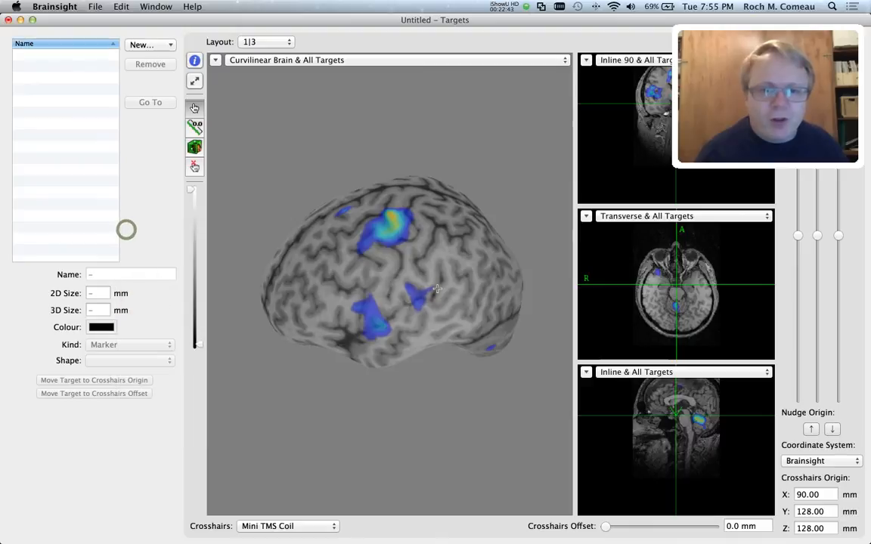
# Step: Place the crosshairs on the strongest part of the uppermost large fMRI activation on the curvilinear brain and examine the coil's approach angle
pyautogui.moveTo(436, 286)
pyautogui.mouseDown()
pyautogui.moveTo(436, 296)
pyautogui.moveTo(437, 279)
pyautogui.mouseUp()
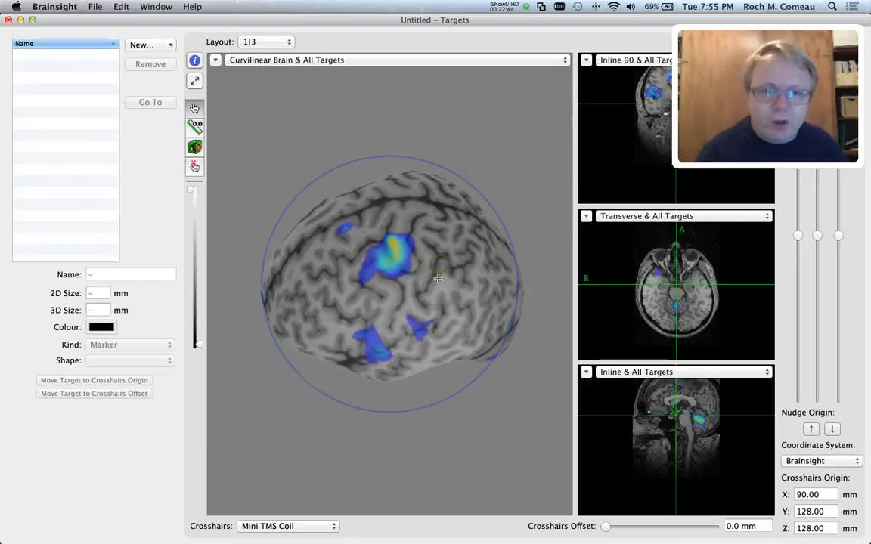
pyautogui.click(392, 241)
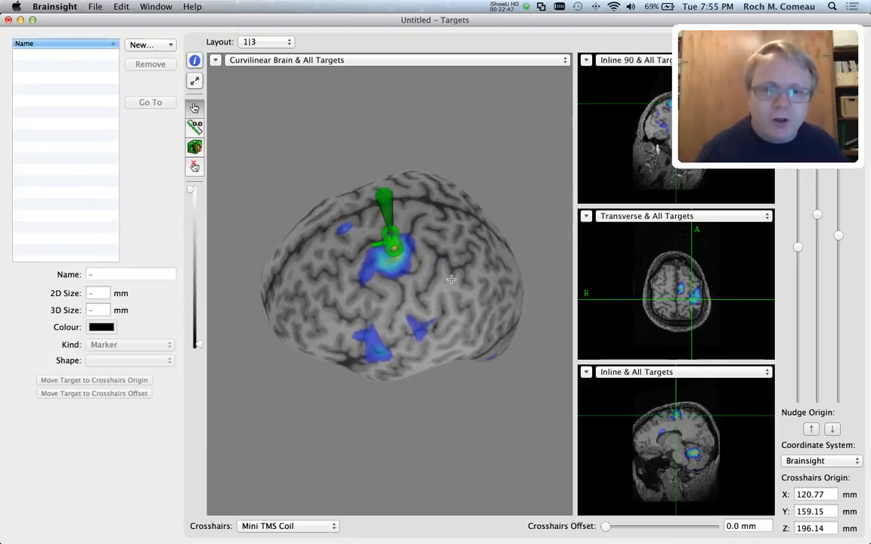
pyautogui.moveTo(413, 302); pyautogui.dragTo(447, 239)
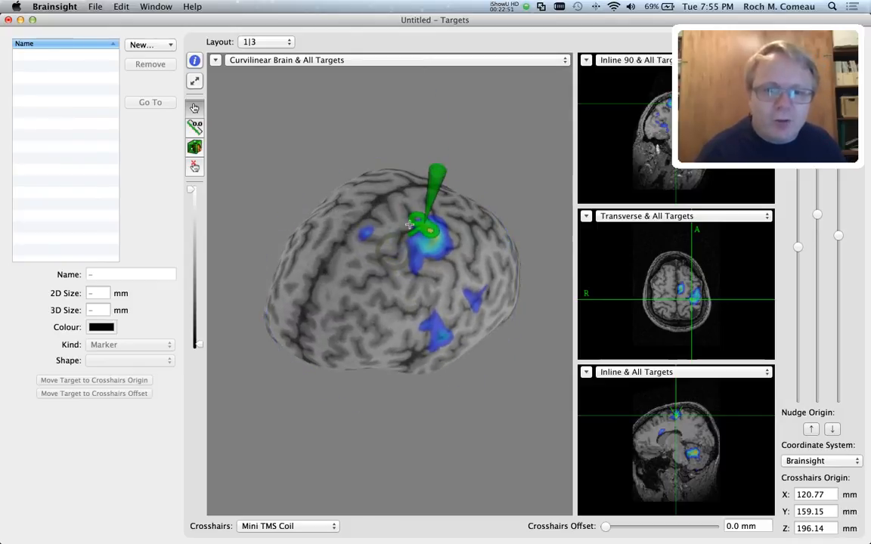
pyautogui.moveTo(387, 195); pyautogui.dragTo(432, 198)
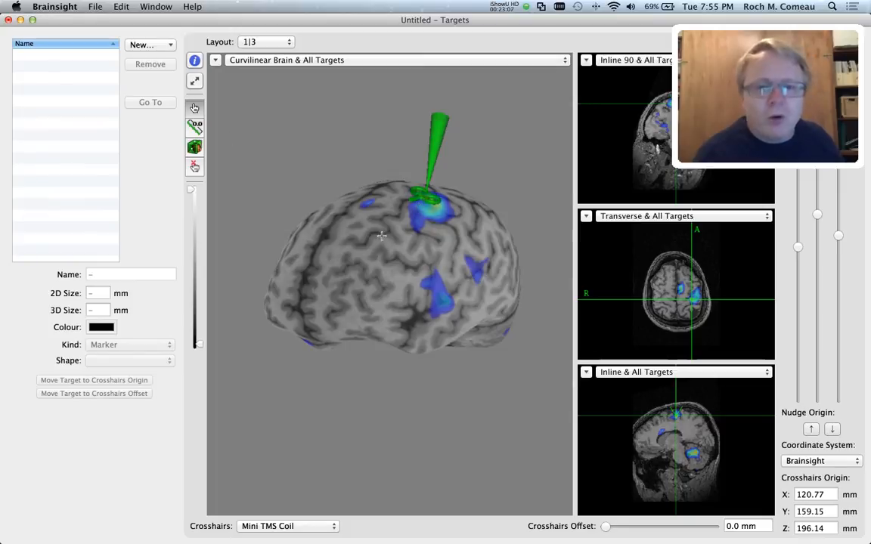
pyautogui.moveTo(448, 229); pyautogui.dragTo(418, 227)
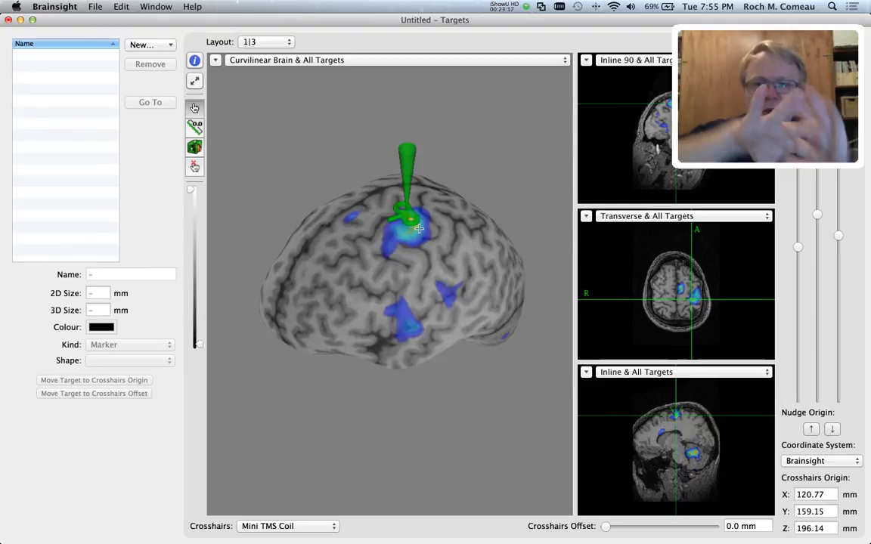
pyautogui.moveTo(418, 228); pyautogui.dragTo(531, 181)
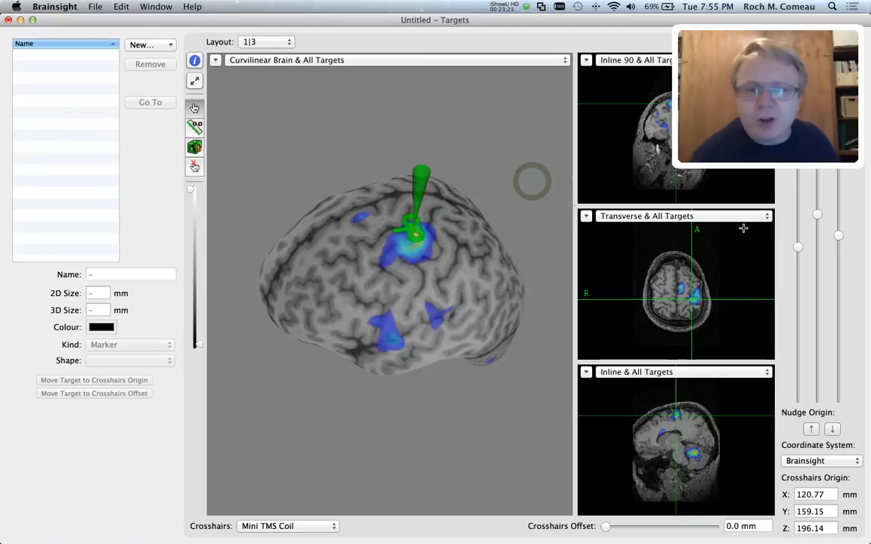
pyautogui.moveTo(414, 285); pyautogui.dragTo(382, 241)
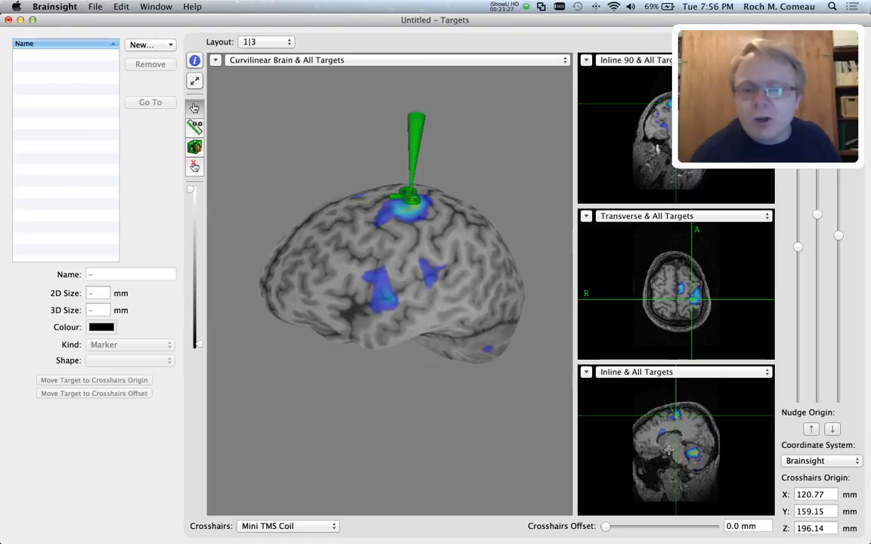
# Step: Replace the transverse view with Inline 90 & All Targets and the Inline view with Perpendicular & All Targets
pyautogui.click(656, 218)
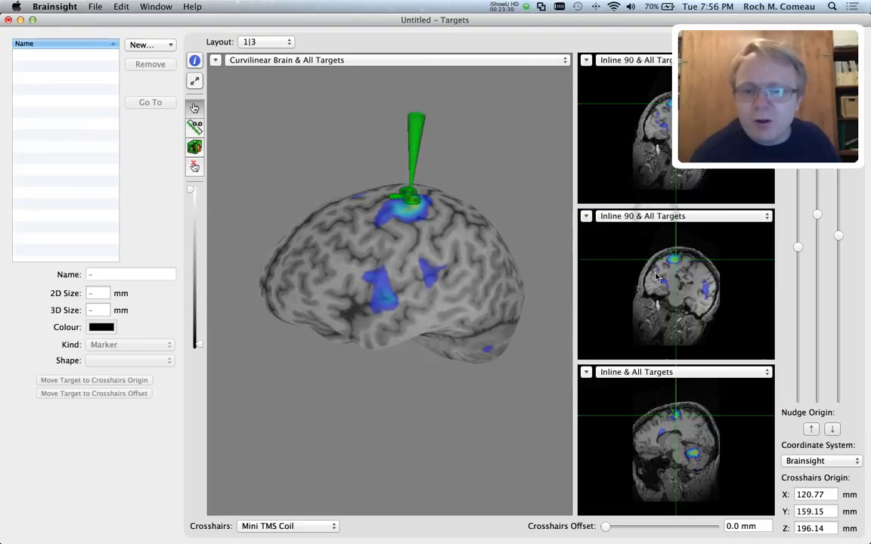
pyautogui.click(659, 371)
pyautogui.click(664, 394)
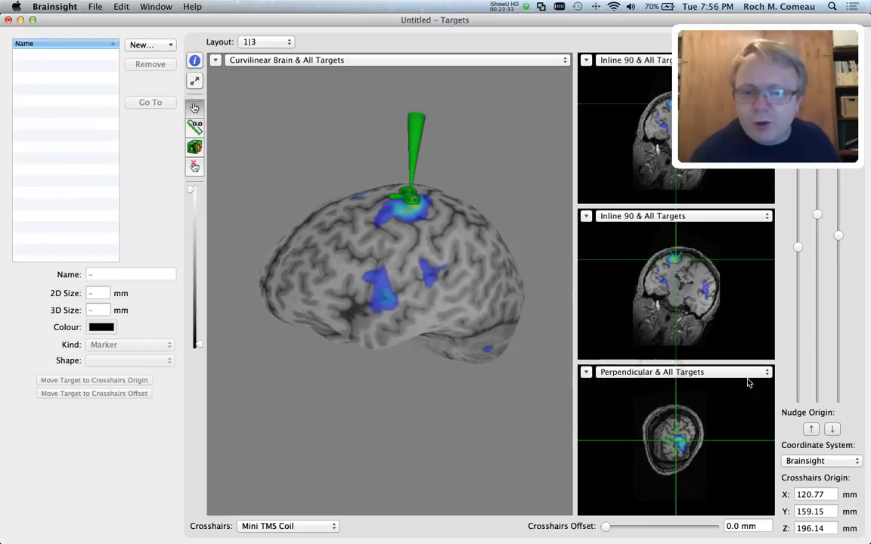
# Step: Examine the coil from above and the side, and tilt its approach angle slightly toward the front of the head
pyautogui.moveTo(442, 274); pyautogui.dragTo(382, 352)
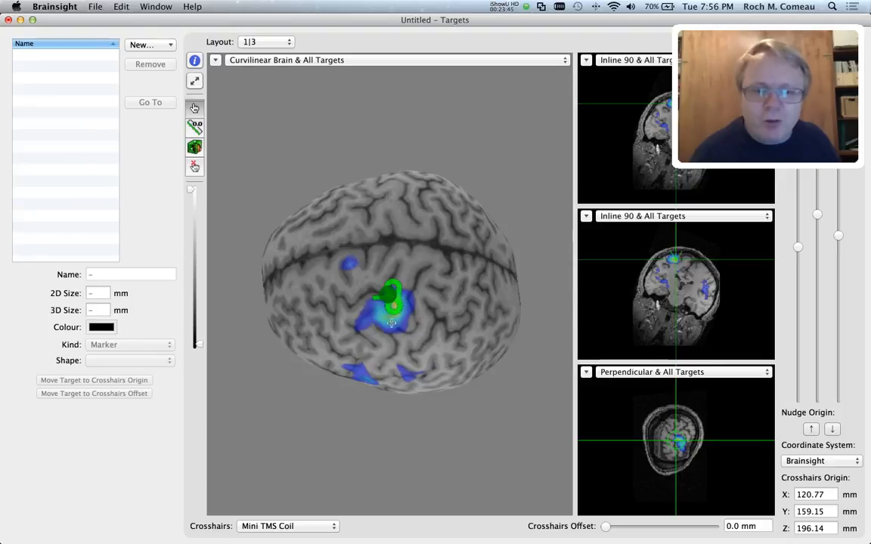
pyautogui.moveTo(391, 323); pyautogui.dragTo(387, 227)
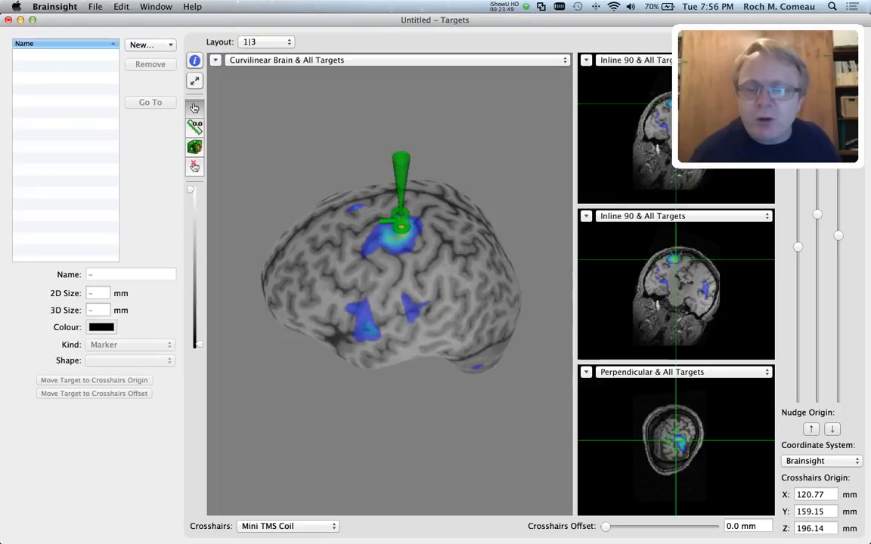
pyautogui.moveTo(798, 248)
pyautogui.mouseDown()
pyautogui.moveTo(793, 288)
pyautogui.moveTo(786, 188)
pyautogui.moveTo(786, 301)
pyautogui.moveTo(786, 244)
pyautogui.moveTo(786, 258)
pyautogui.moveTo(799, 252)
pyautogui.moveTo(794, 221)
pyautogui.moveTo(797, 248)
pyautogui.moveTo(798, 239)
pyautogui.mouseUp()
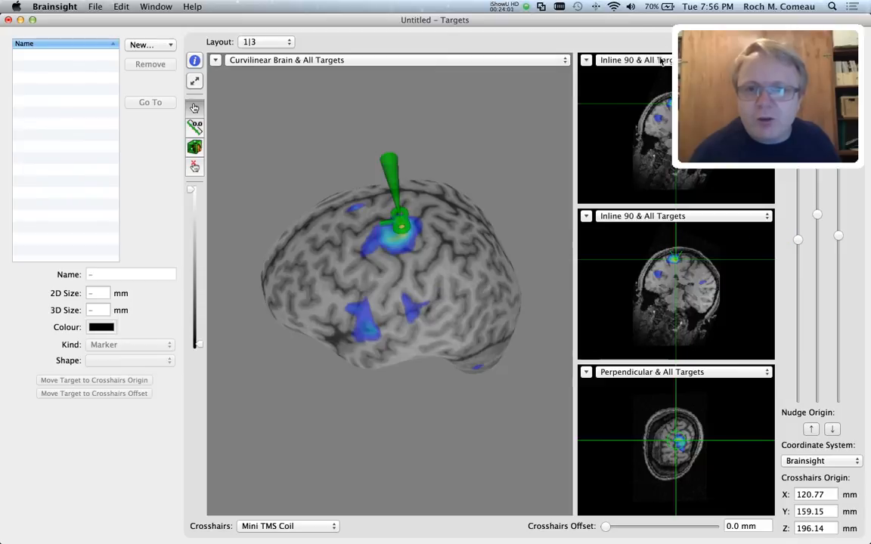
# Step: Change the duplicate Inline 90 view to Inline & All Targets and fine-tune the coil's tilt about both axes
pyautogui.click(604, 59)
pyautogui.click(635, 49)
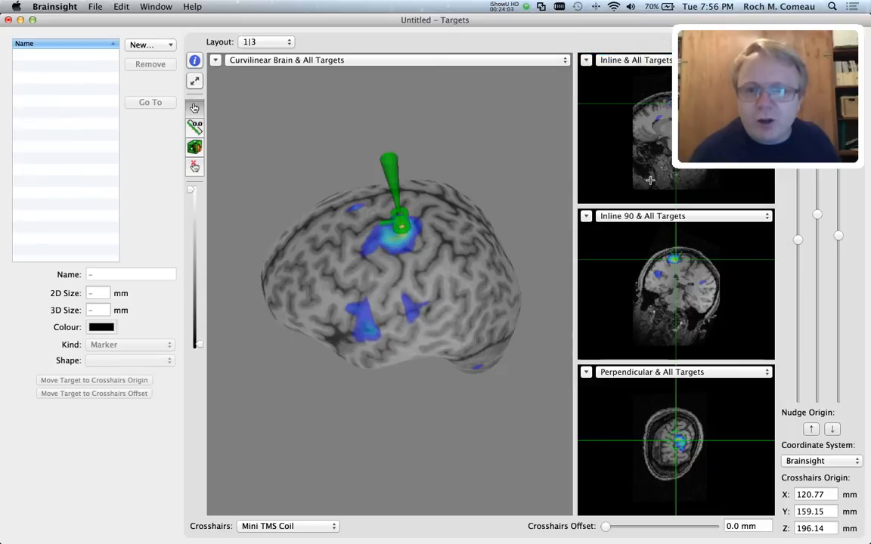
pyautogui.moveTo(799, 238)
pyautogui.mouseDown()
pyautogui.moveTo(799, 224)
pyautogui.moveTo(799, 255)
pyautogui.moveTo(798, 233)
pyautogui.mouseUp()
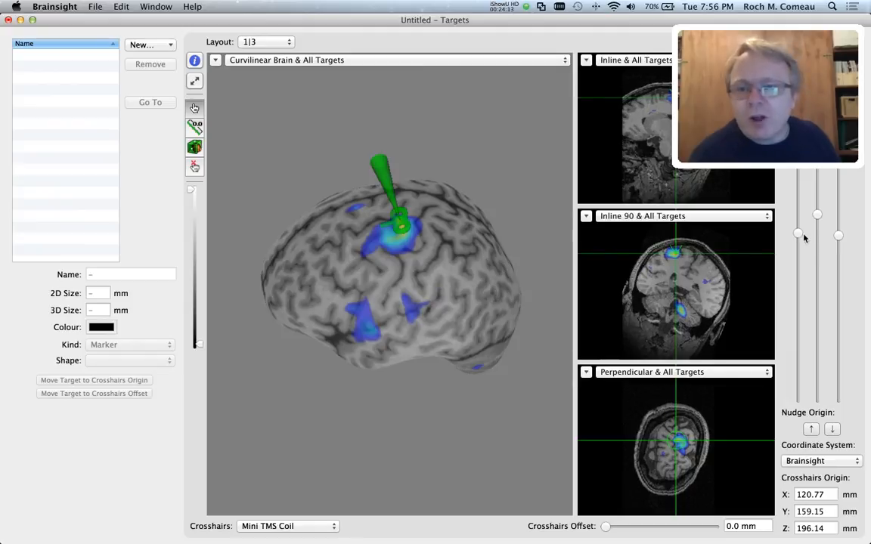
pyautogui.moveTo(798, 233); pyautogui.dragTo(797, 237)
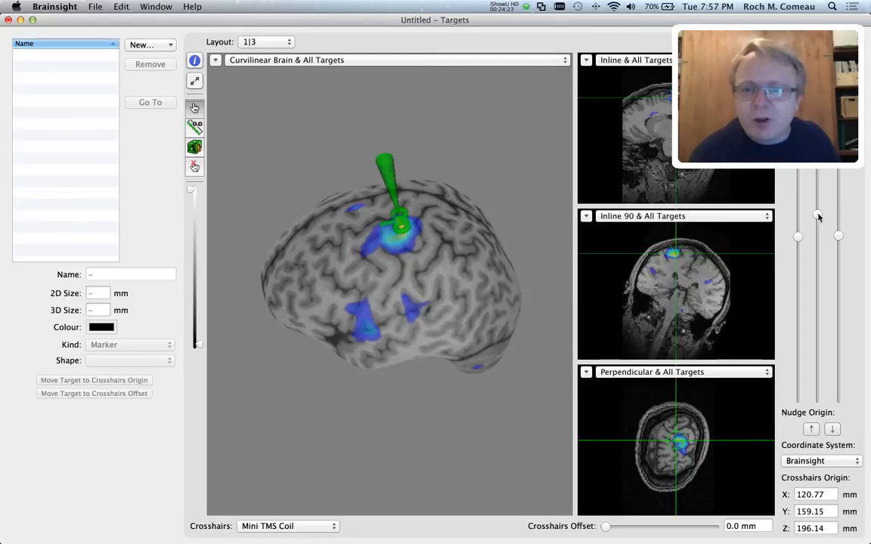
pyautogui.moveTo(817, 217); pyautogui.dragTo(814, 209)
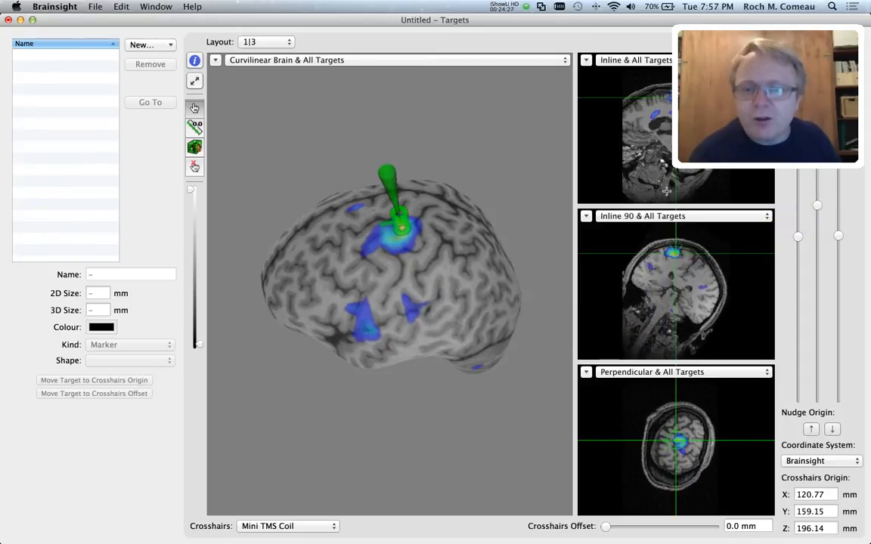
# Step: Twist the coil about its axis so its handle points backward and away from the midline
pyautogui.moveTo(393, 325); pyautogui.dragTo(437, 295)
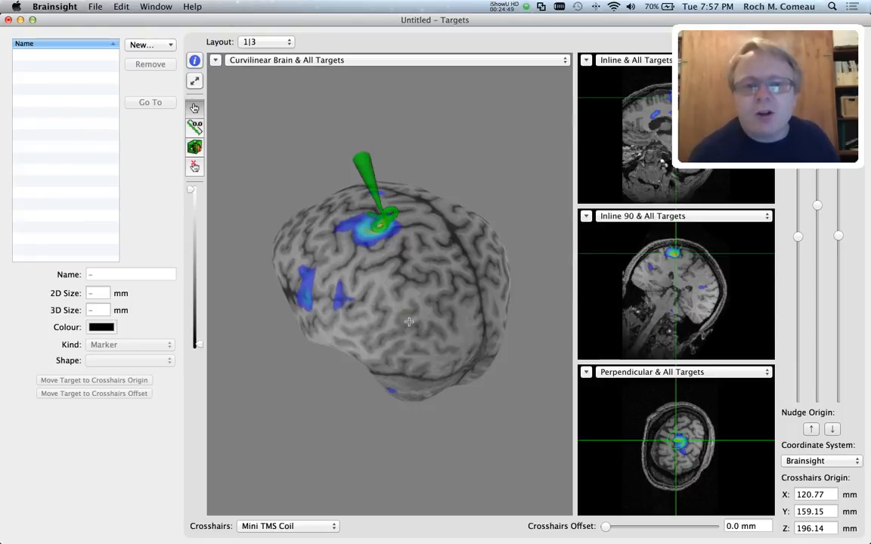
pyautogui.moveTo(409, 322); pyautogui.dragTo(431, 380)
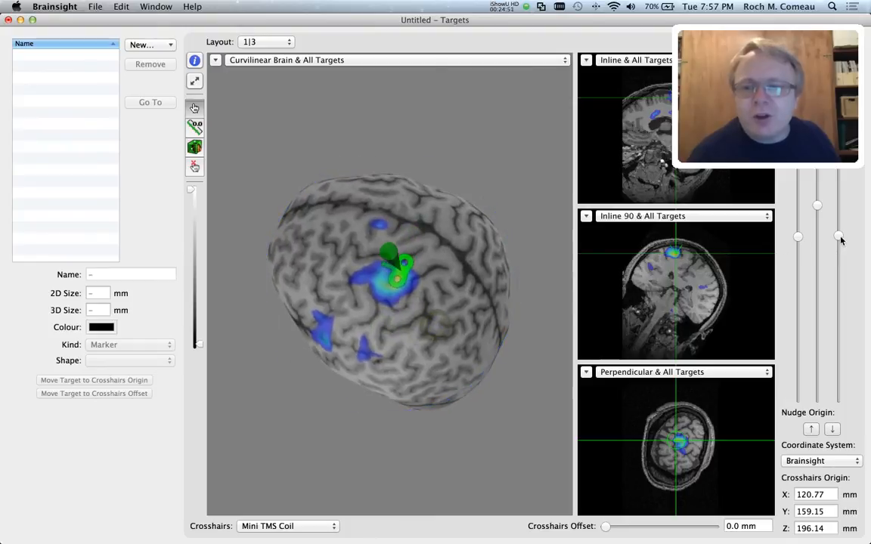
pyautogui.moveTo(840, 239); pyautogui.dragTo(840, 235)
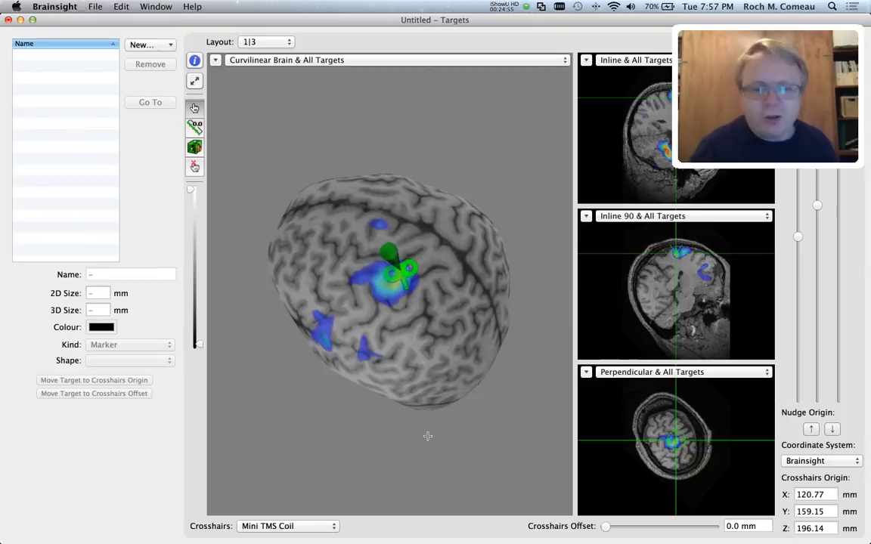
# Step: Create a new trajectory target from the current crosshairs position and orientation
pyautogui.moveTo(471, 457); pyautogui.dragTo(484, 331)
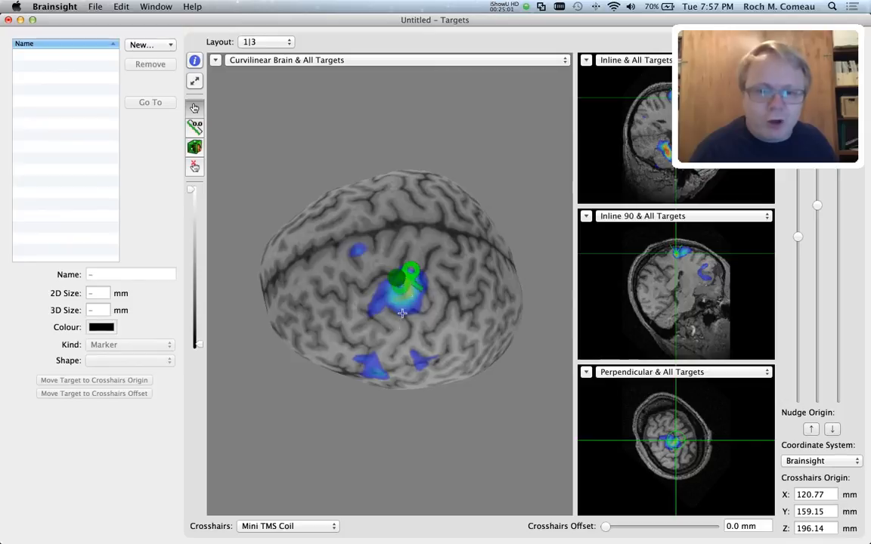
pyautogui.click(155, 44)
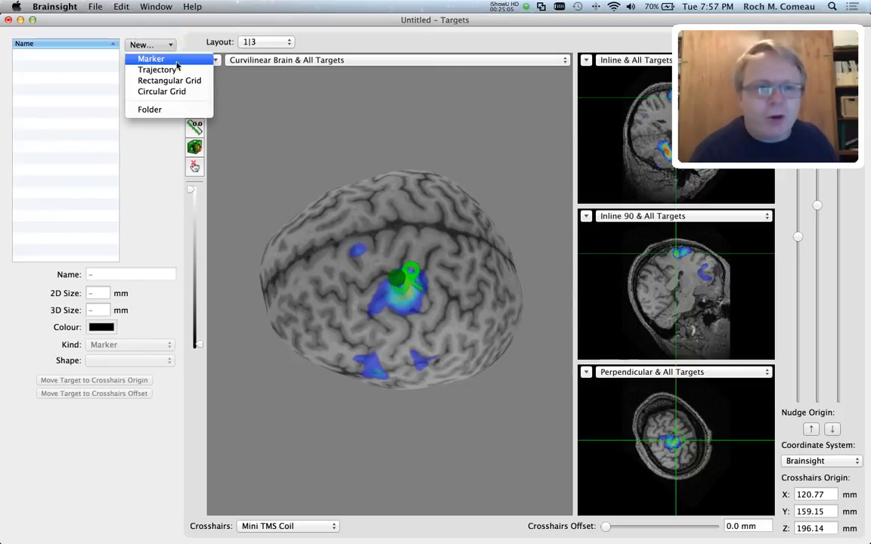
pyautogui.click(158, 70)
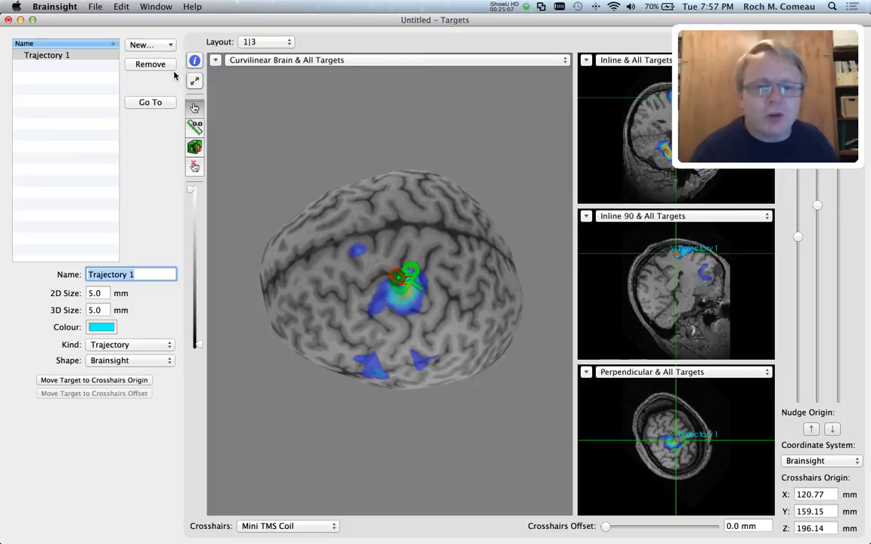
# Step: Rename the trajectory target as Target 1
pyautogui.moveTo(403, 299); pyautogui.dragTo(393, 231)
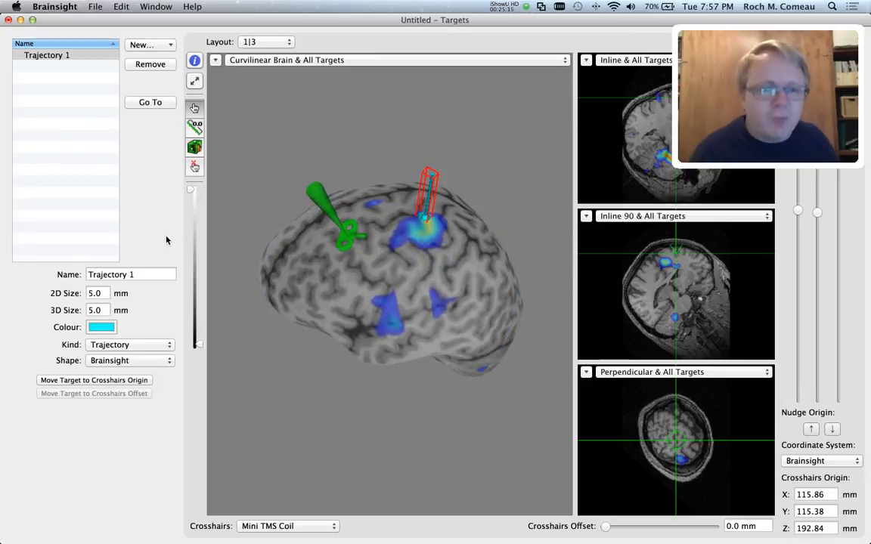
pyautogui.click(148, 272)
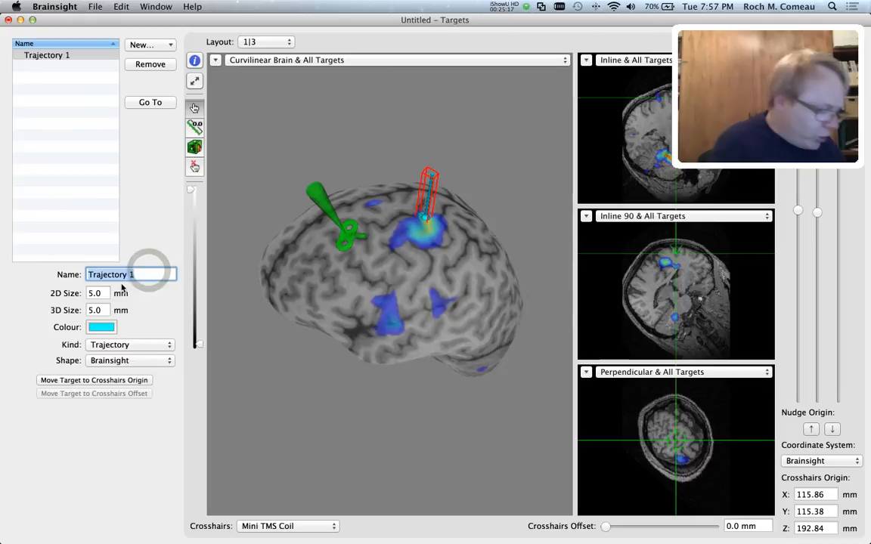
pyautogui.write('Target 1')
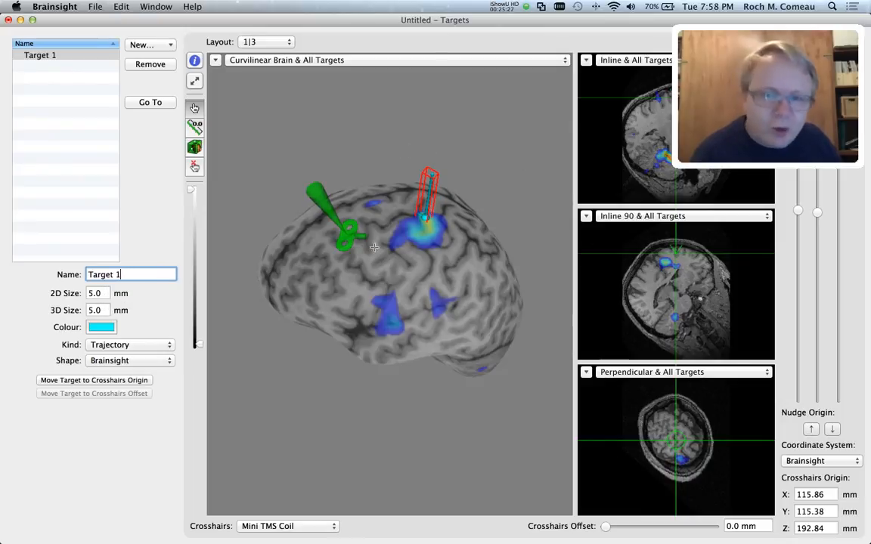
# Step: Try the Arrow shape for Target 1 and return it to the Brainsight shape
pyautogui.click(126, 361)
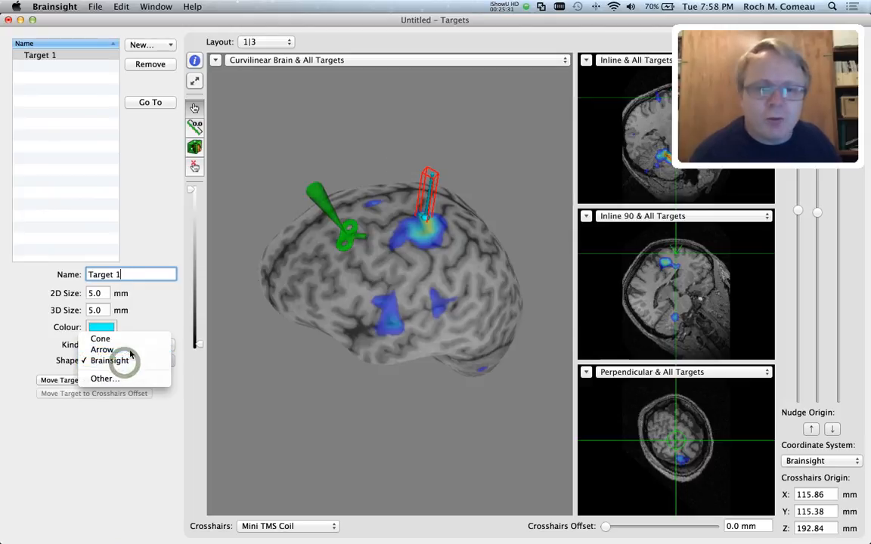
pyautogui.click(110, 348)
pyautogui.click(127, 361)
pyautogui.click(124, 351)
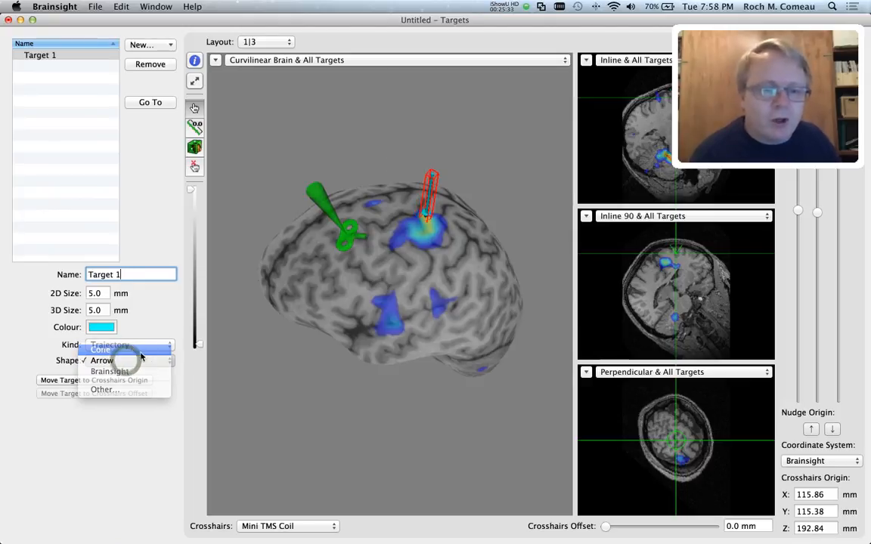
pyautogui.click(143, 363)
pyautogui.click(138, 382)
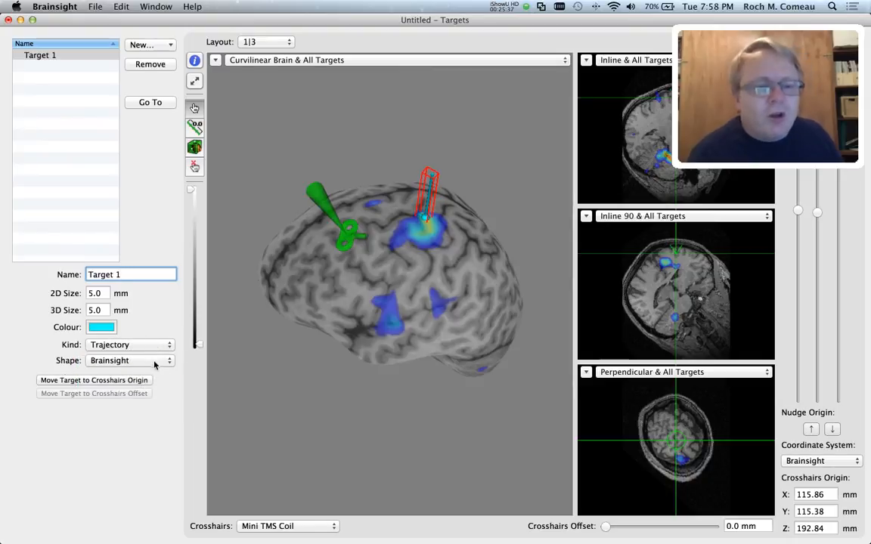
pyautogui.click(154, 363)
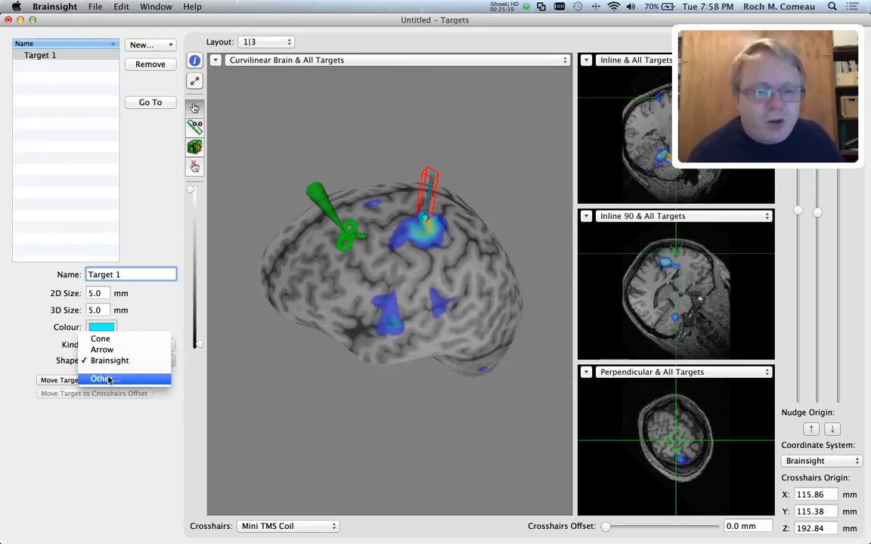
pyautogui.click(93, 454)
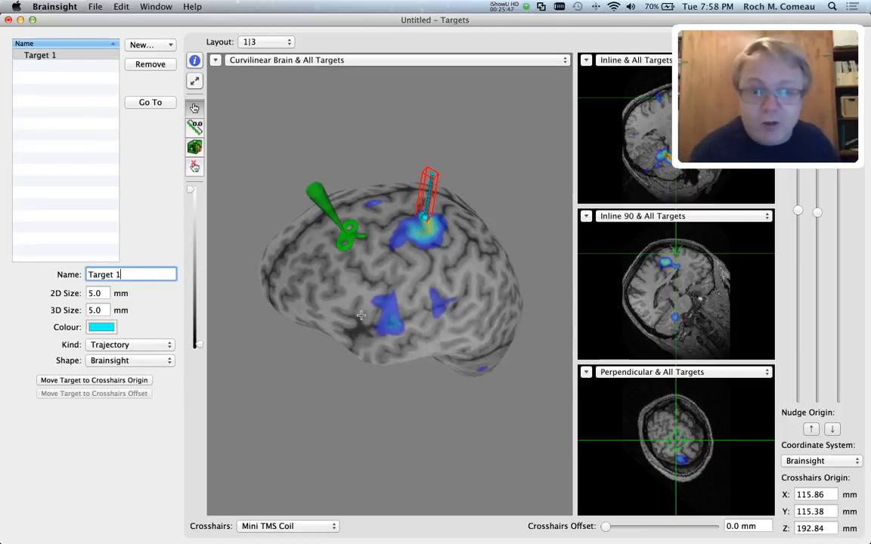
# Step: Switch the crosshairs coordinate system to MNI
pyautogui.moveTo(361, 316); pyautogui.dragTo(387, 334)
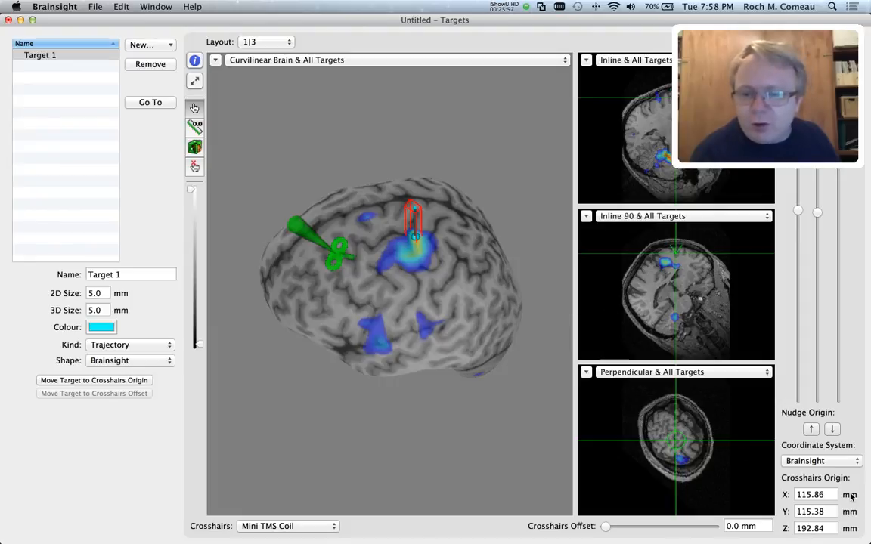
pyautogui.click(822, 462)
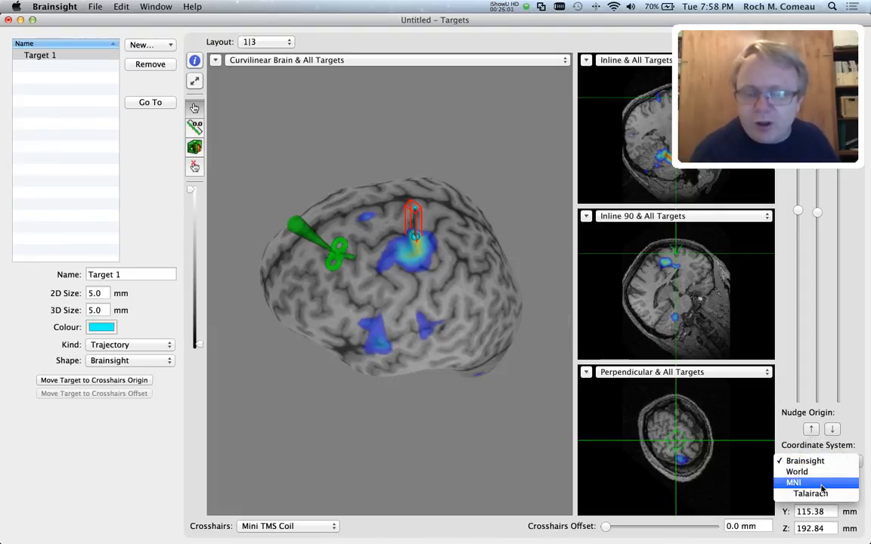
pyautogui.click(822, 484)
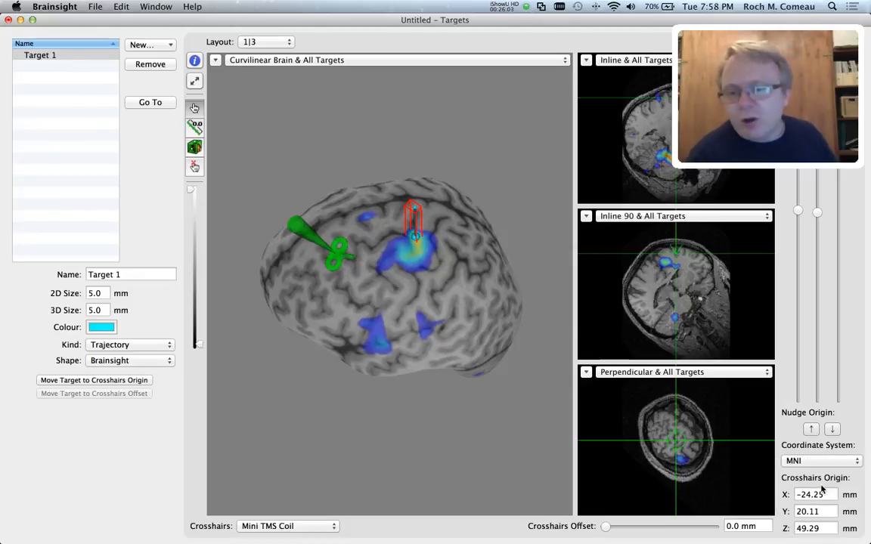
# Step: Place the crosshairs on the activation near Target 1, set their X coordinate to -50 mm, and adjust the coil's tilt slightly
pyautogui.click(409, 292)
pyautogui.click(407, 268)
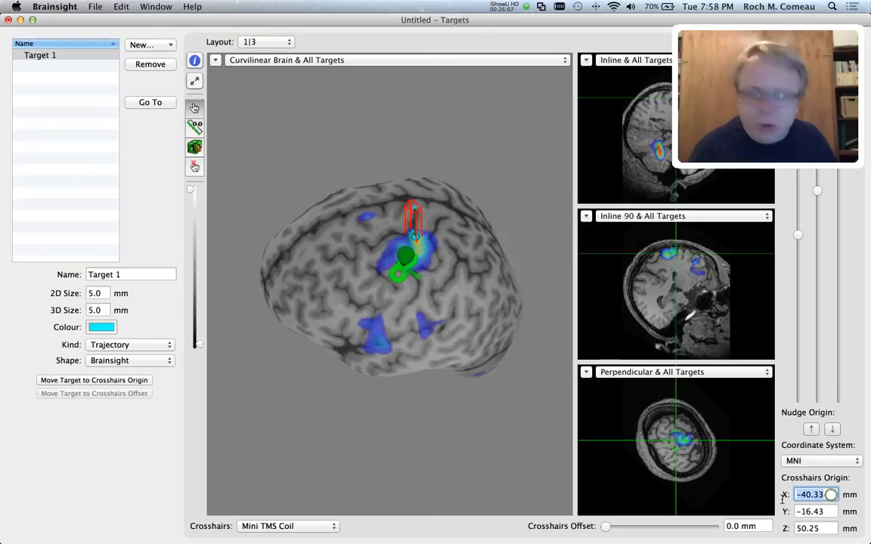
pyautogui.tripleClick(831, 494)
pyautogui.write('-50')
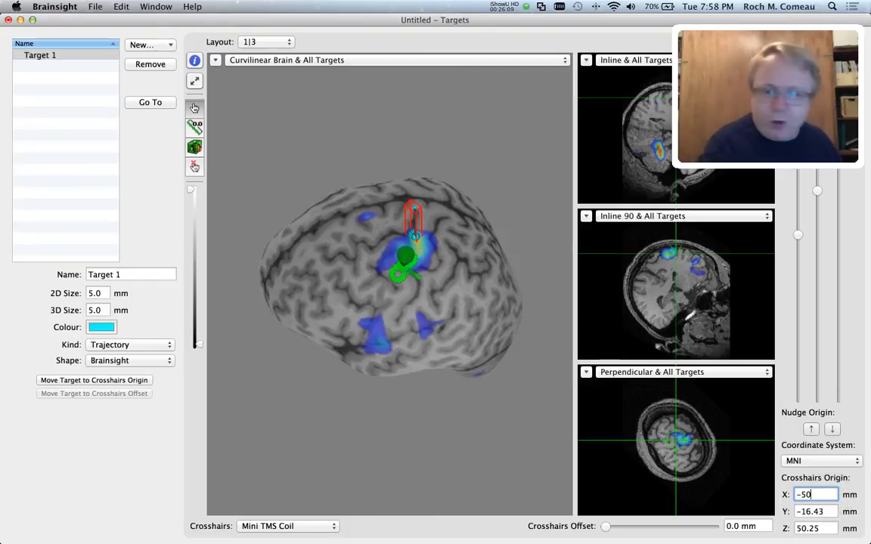
pyautogui.press('Tab')
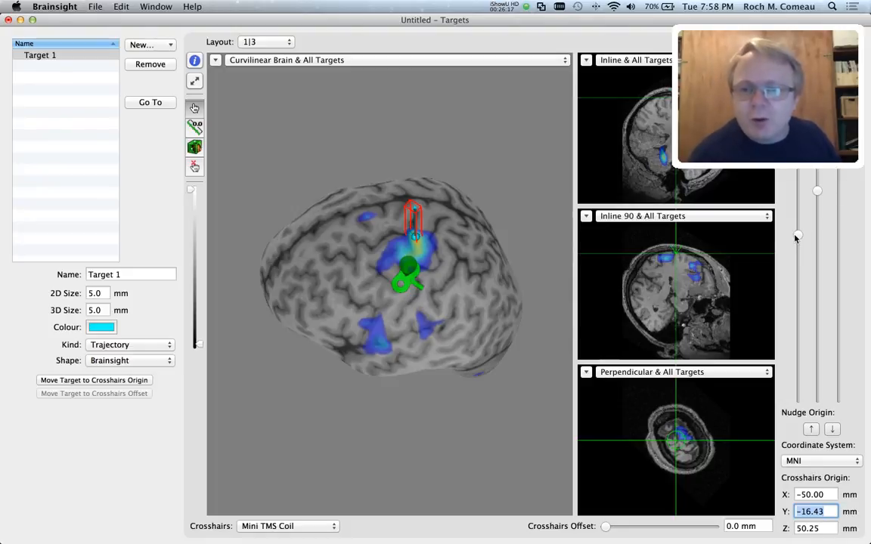
pyautogui.moveTo(795, 236); pyautogui.dragTo(797, 231)
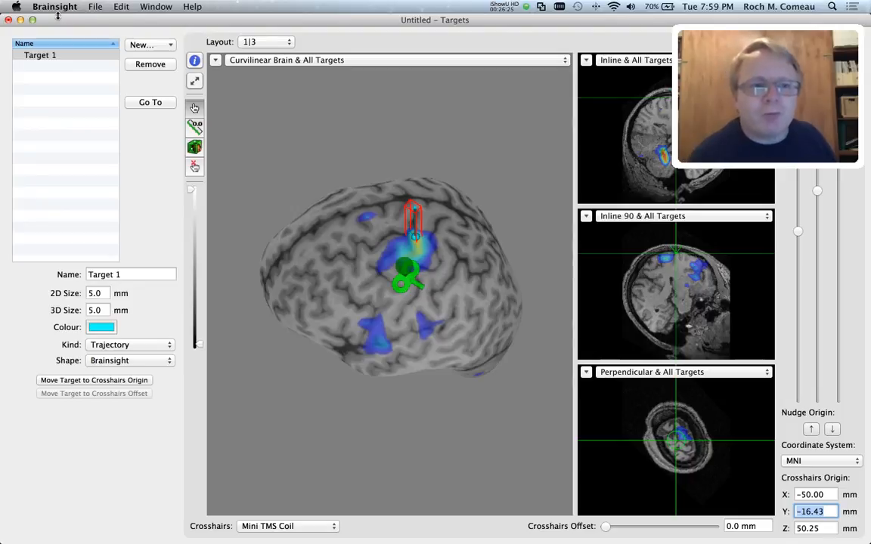
# Step: Place the crosshairs on the cortex of the hemisphere opposite Target 1 and create a rectangular grid target there
pyautogui.moveTo(373, 263); pyautogui.dragTo(537, 371)
pyautogui.moveTo(432, 304); pyautogui.dragTo(432, 348)
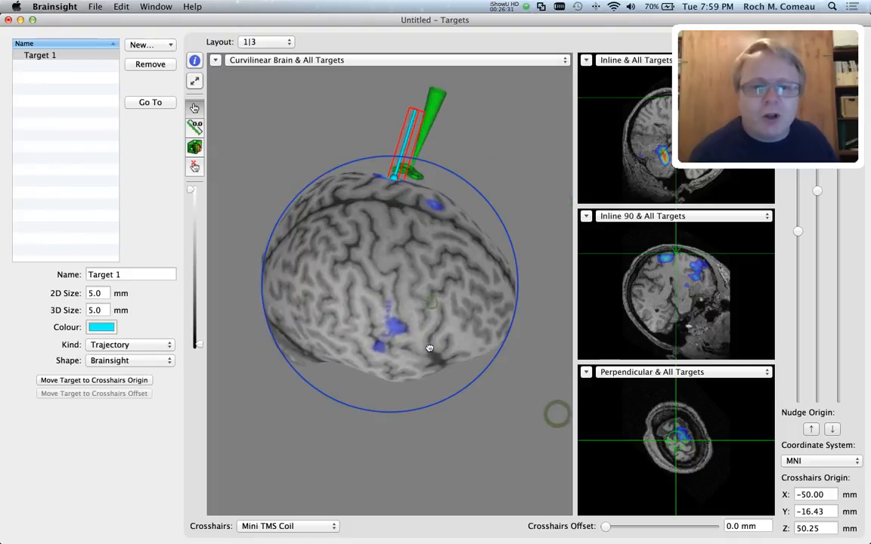
pyautogui.moveTo(370, 263); pyautogui.dragTo(377, 291)
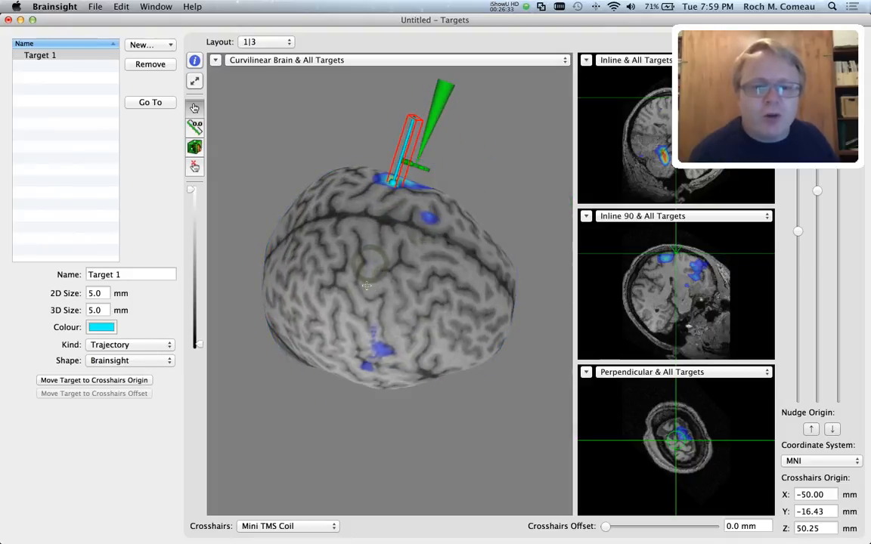
pyautogui.click(359, 295)
pyautogui.click(371, 285)
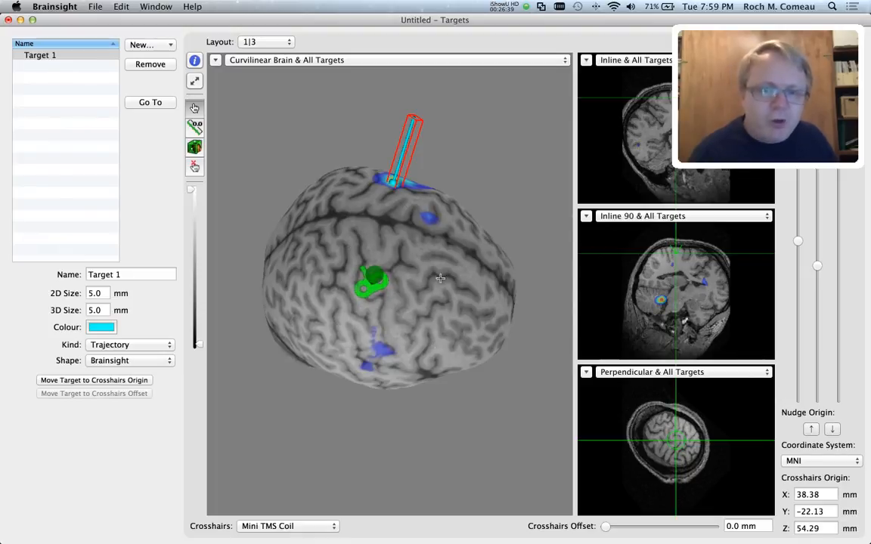
pyautogui.click(143, 45)
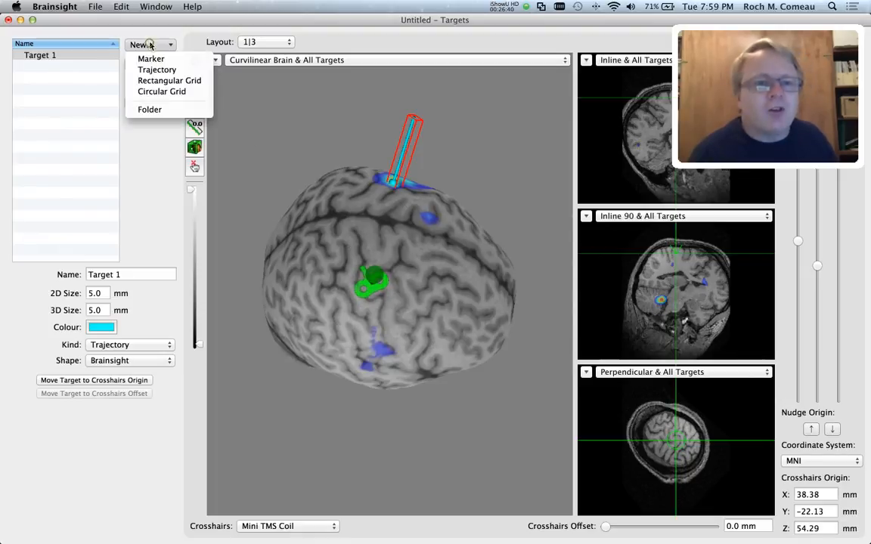
pyautogui.click(162, 81)
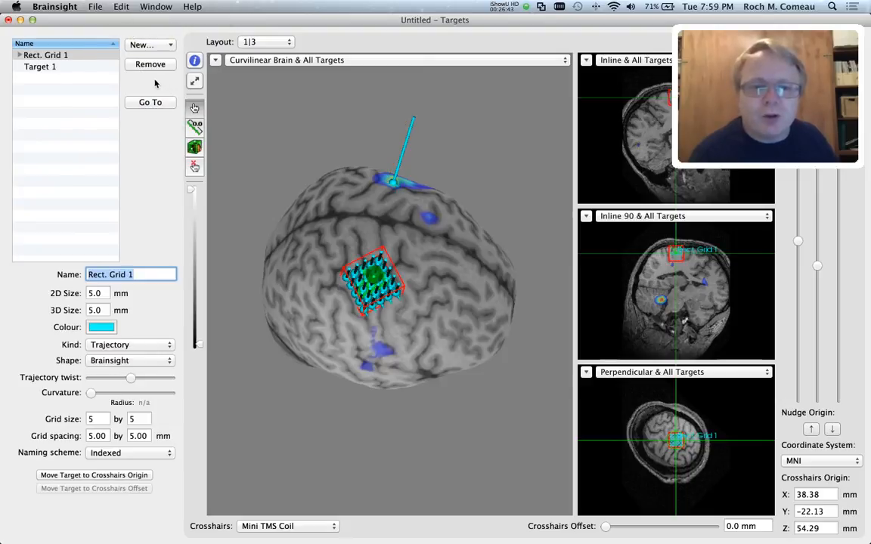
# Step: Change the grid's target kind to Marker and set its 3D size to 2 mm
pyautogui.click(153, 346)
pyautogui.click(151, 332)
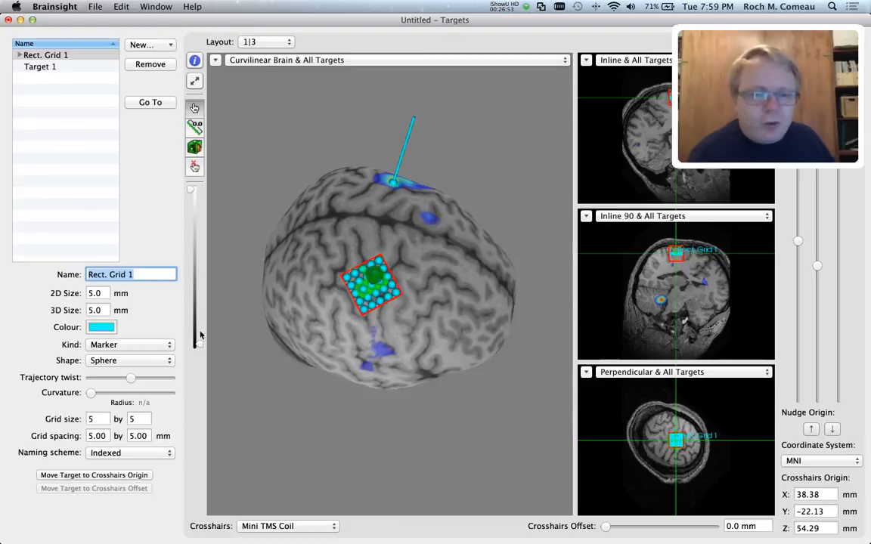
pyautogui.doubleClick(96, 310)
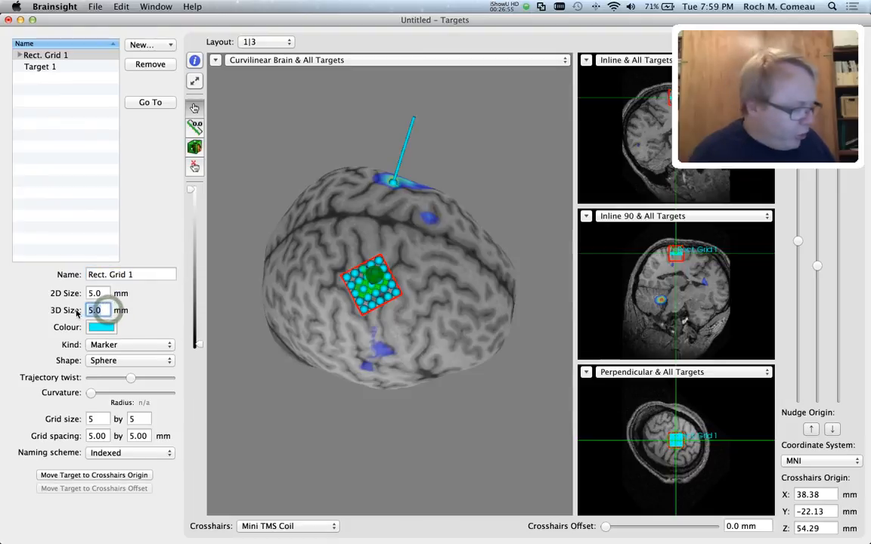
pyautogui.write('2')
pyautogui.press('Tab')
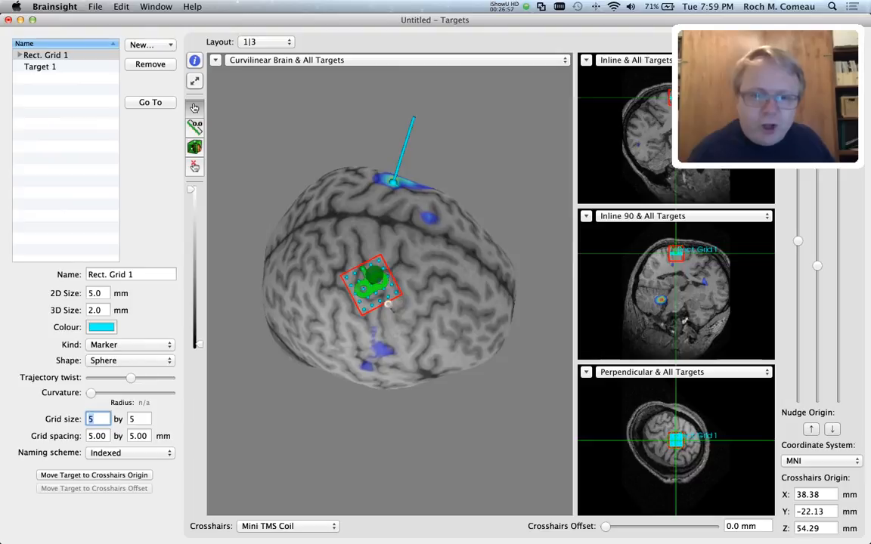
# Step: Set the rectangular grid's size to 7 by 7 points
pyautogui.scroll(8, 388, 304)
pyautogui.moveTo(369, 309); pyautogui.dragTo(355, 325)
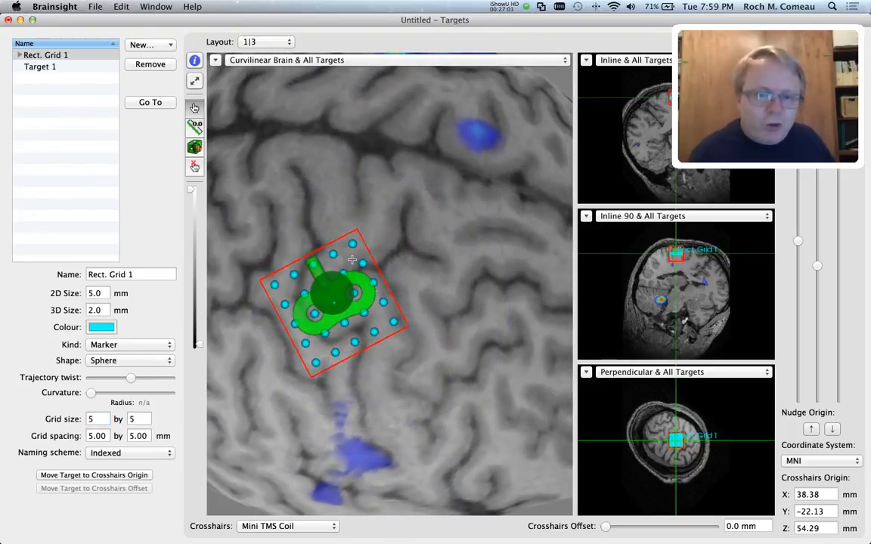
pyautogui.doubleClick(92, 418)
pyautogui.write('7')
pyautogui.press('Return')
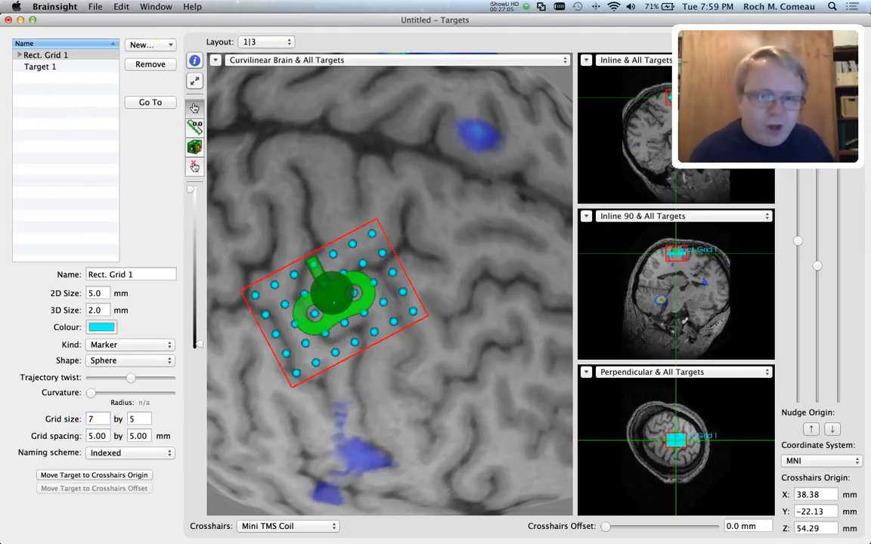
pyautogui.doubleClick(138, 419)
pyautogui.write('7')
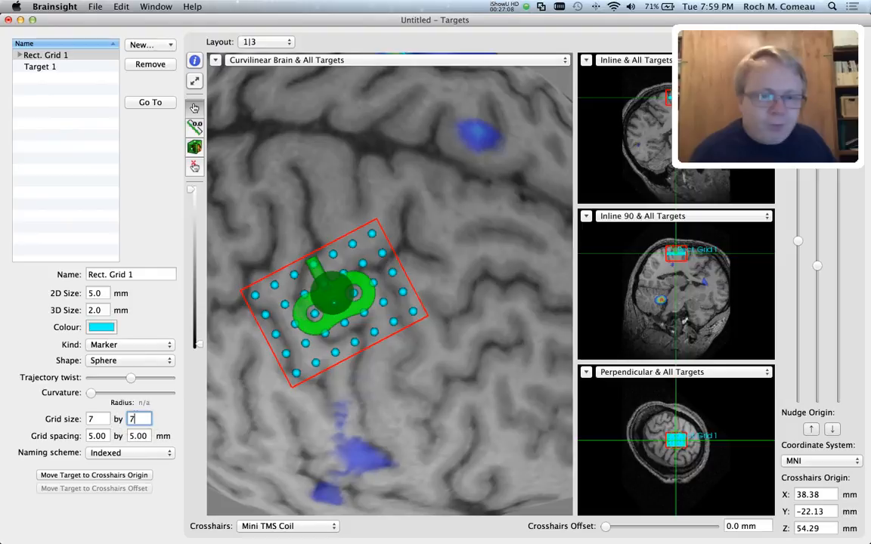
pyautogui.press('Return')
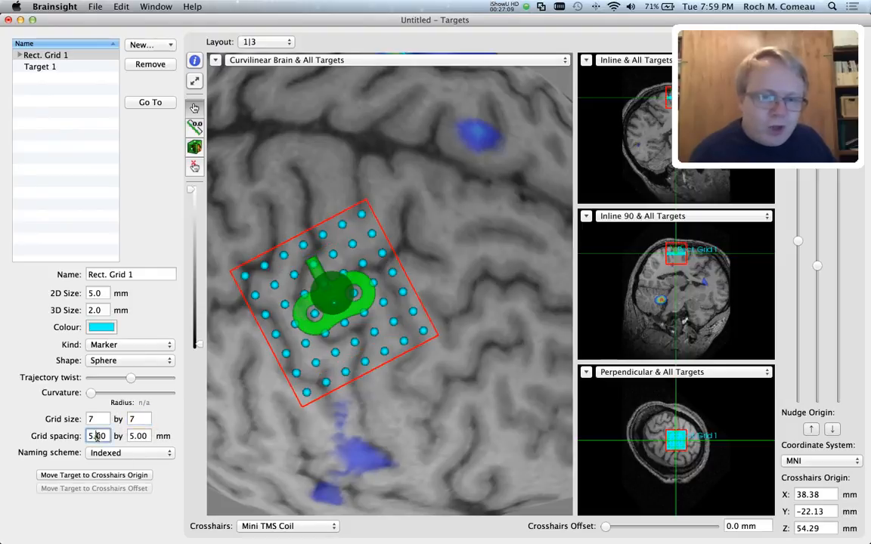
# Step: Set the grid spacing to 7 mm in both directions
pyautogui.doubleClick(97, 436)
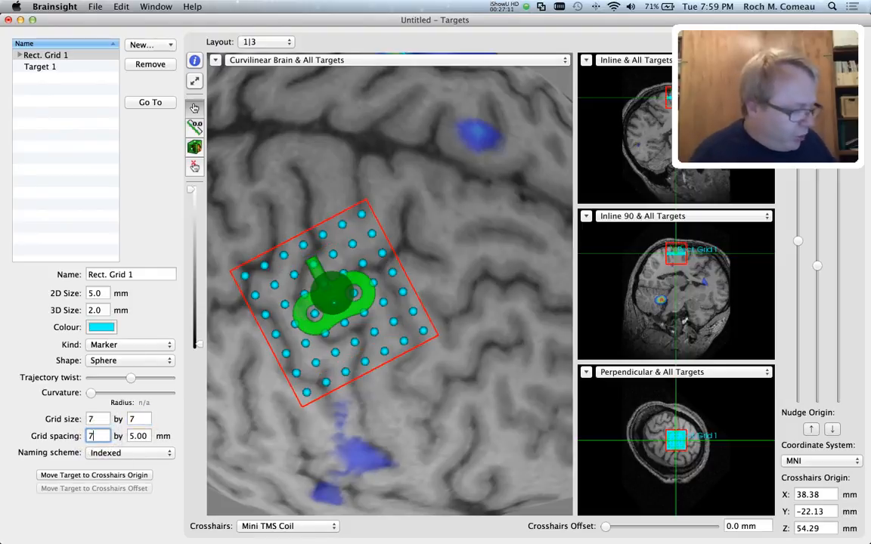
pyautogui.write('7')
pyautogui.press('Tab')
pyautogui.press('Return')
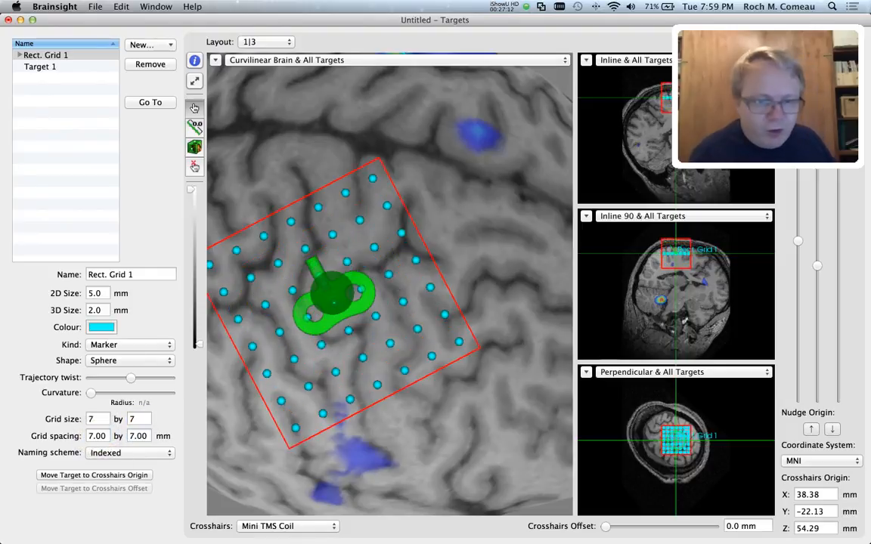
# Step: Set the grid spacing to 10 by 10 mm
pyautogui.doubleClick(97, 436)
pyautogui.write('10')
pyautogui.press('Tab')
pyautogui.write('1')
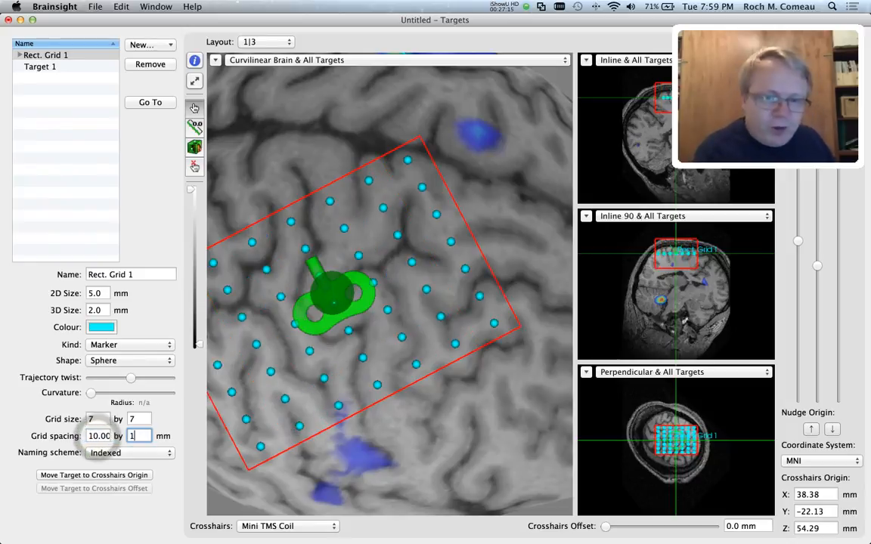
pyautogui.write('0')
pyautogui.press('Return')
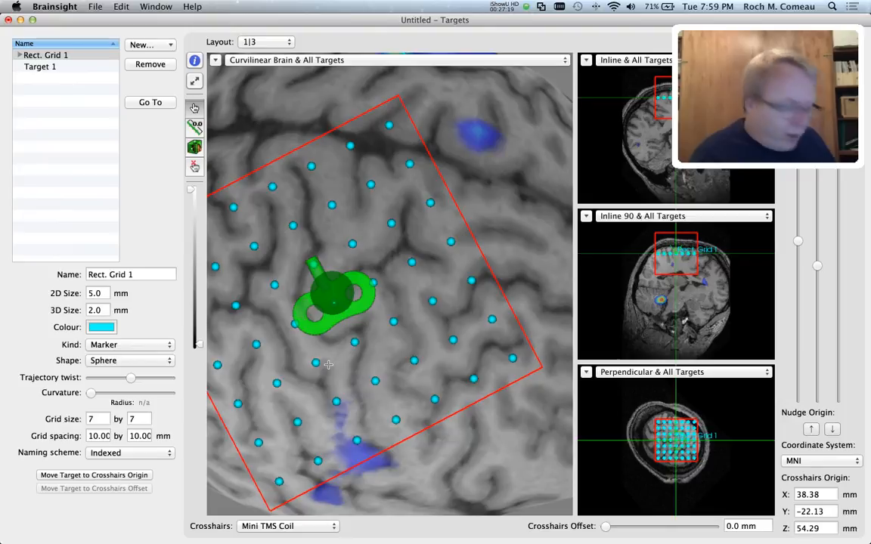
# Step: Slide the rectangular grid over the cortical surface to about X 41, Y -17, Z 51 mm in MNI coordinates
pyautogui.scroll(5, 328, 364)
pyautogui.scroll(-10, 327, 365)
pyautogui.moveTo(349, 363); pyautogui.dragTo(365, 346)
pyautogui.click(193, 168)
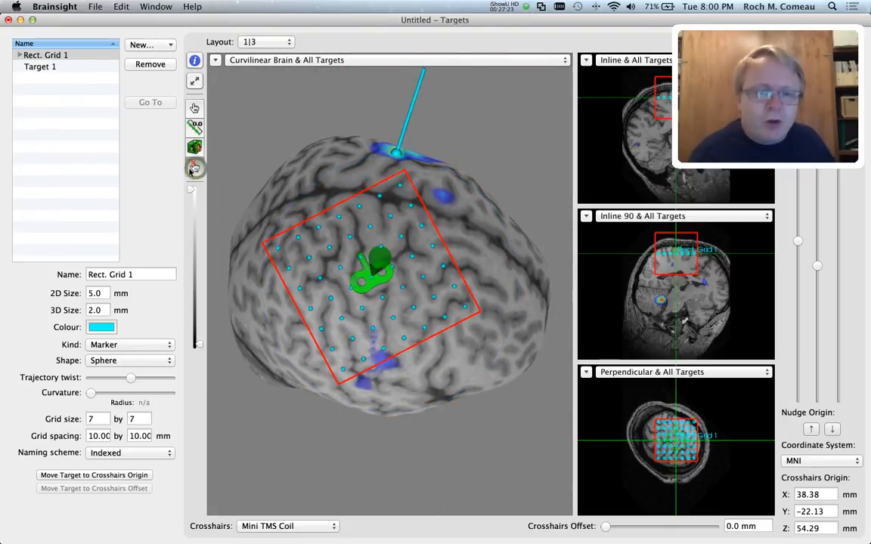
pyautogui.click(405, 317)
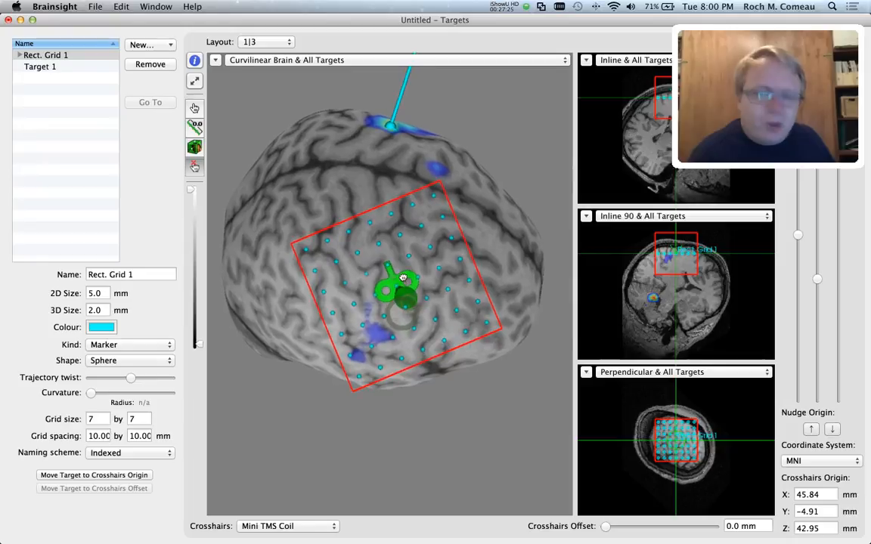
pyautogui.moveTo(403, 278); pyautogui.dragTo(365, 260)
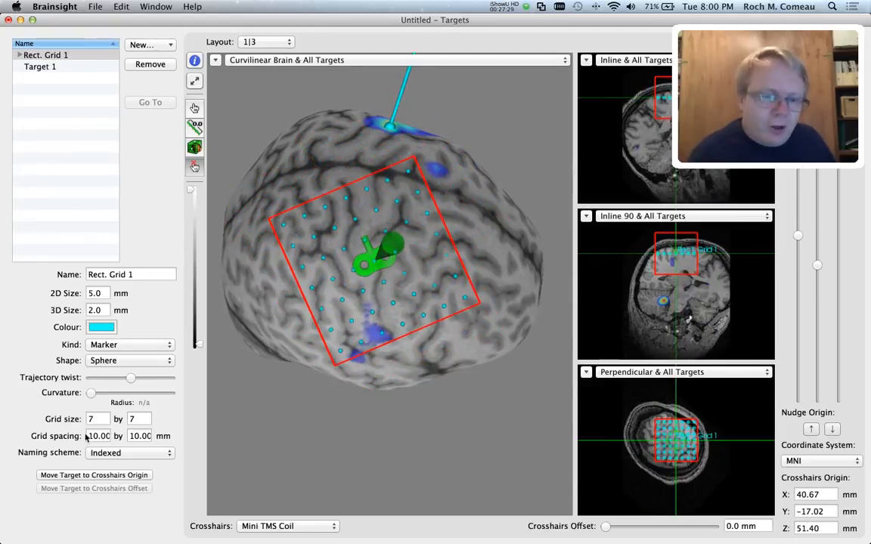
# Step: Set the rectangular grid's size to 5 by 7 points and slide it to about X 41, Y -20, Z 52 mm in MNI coordinates
pyautogui.doubleClick(102, 418)
pyautogui.write('5')
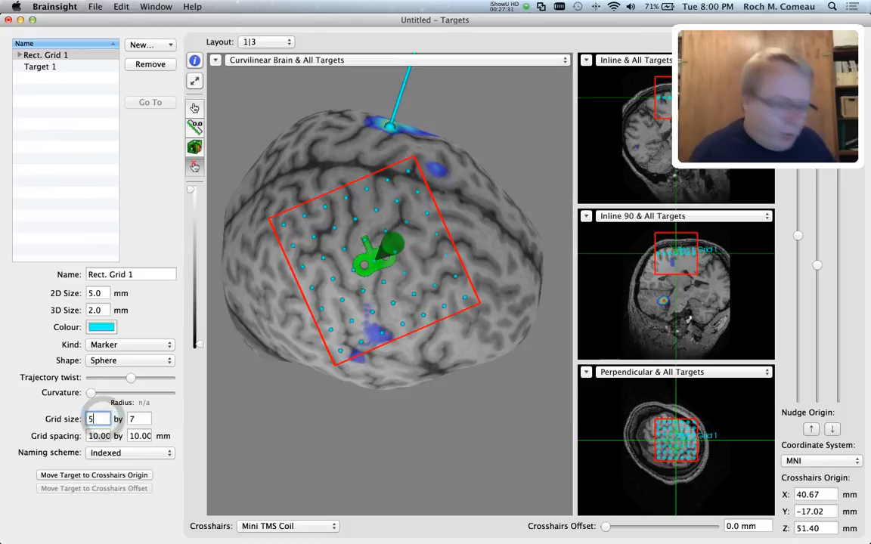
pyautogui.press('Return')
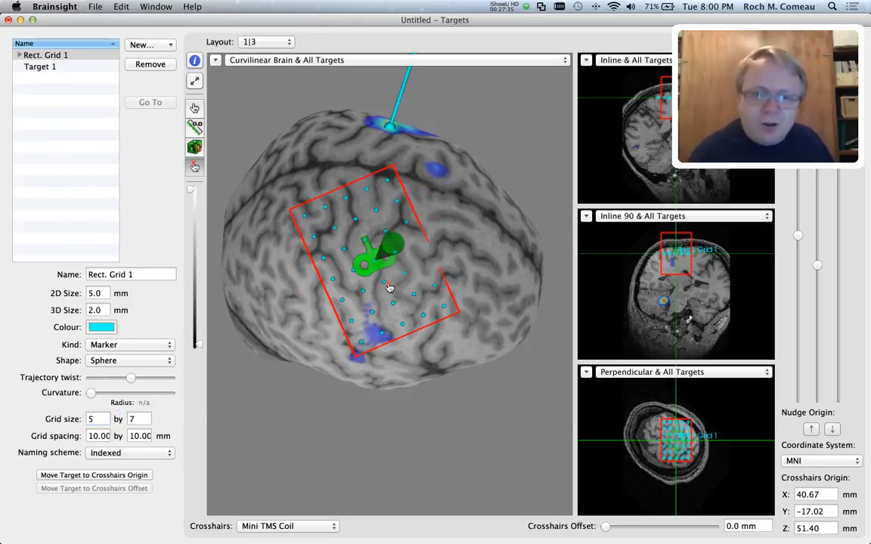
pyautogui.moveTo(388, 290); pyautogui.dragTo(353, 267)
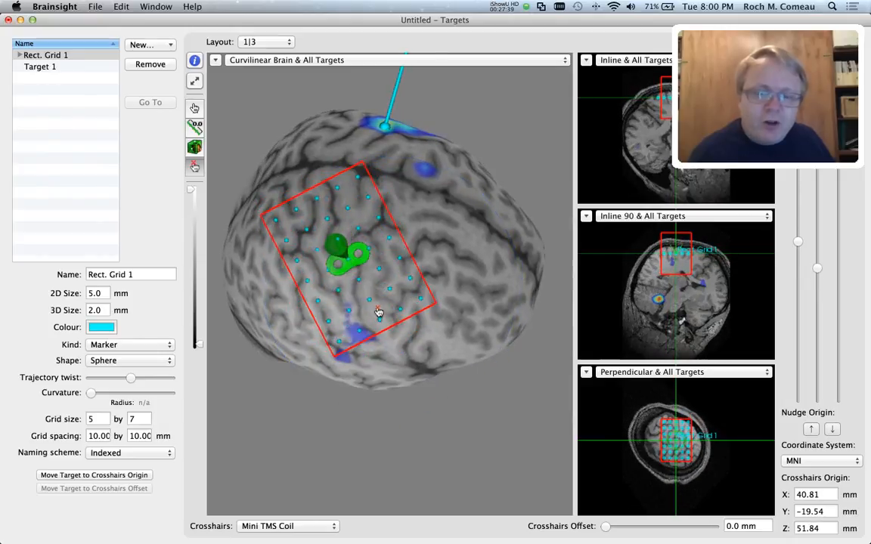
# Step: Curve the rectangular grid towards the head surface with a radius of 121.8 mm, and deselect it
pyautogui.moveTo(379, 312); pyautogui.dragTo(375, 116)
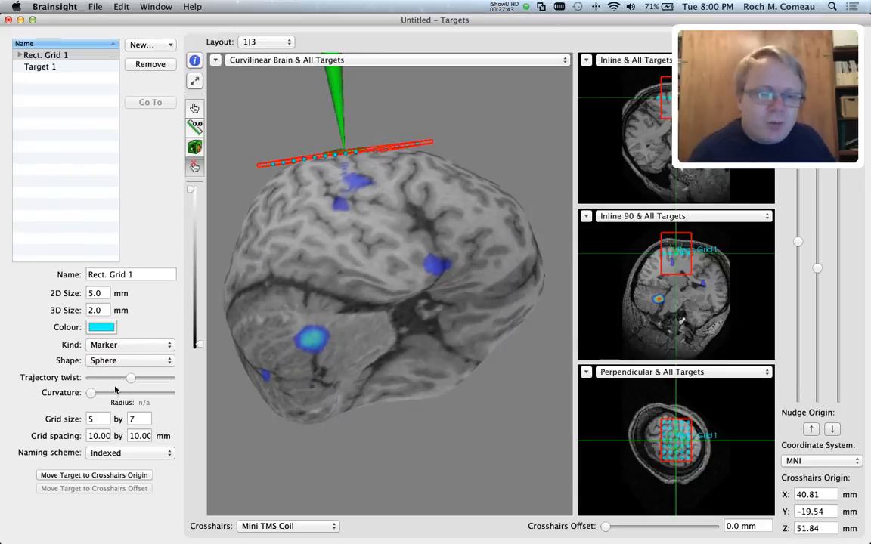
pyautogui.moveTo(92, 396); pyautogui.dragTo(142, 399)
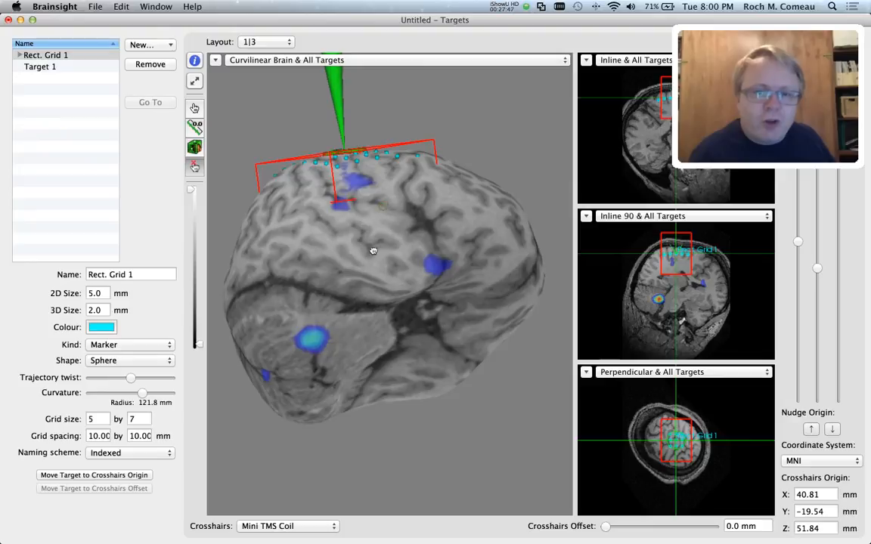
pyautogui.moveTo(373, 250); pyautogui.dragTo(506, 354)
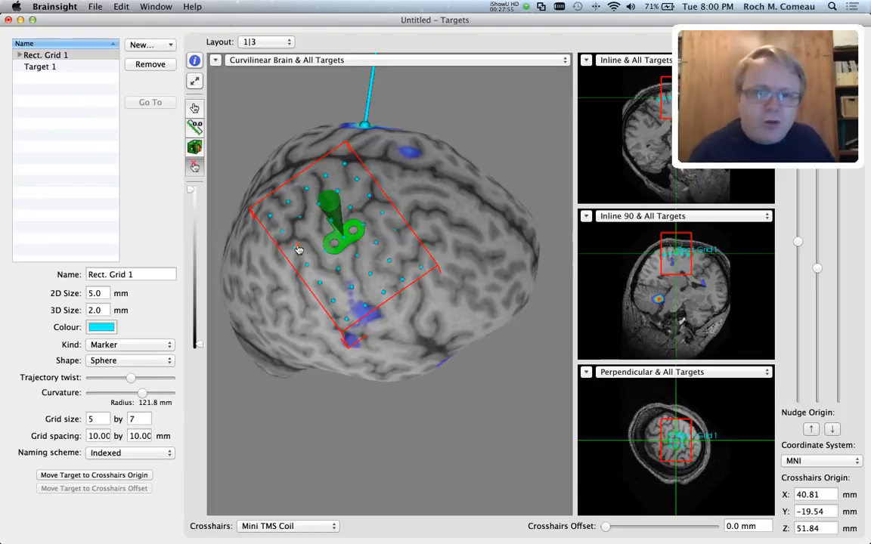
pyautogui.moveTo(338, 254); pyautogui.dragTo(346, 249)
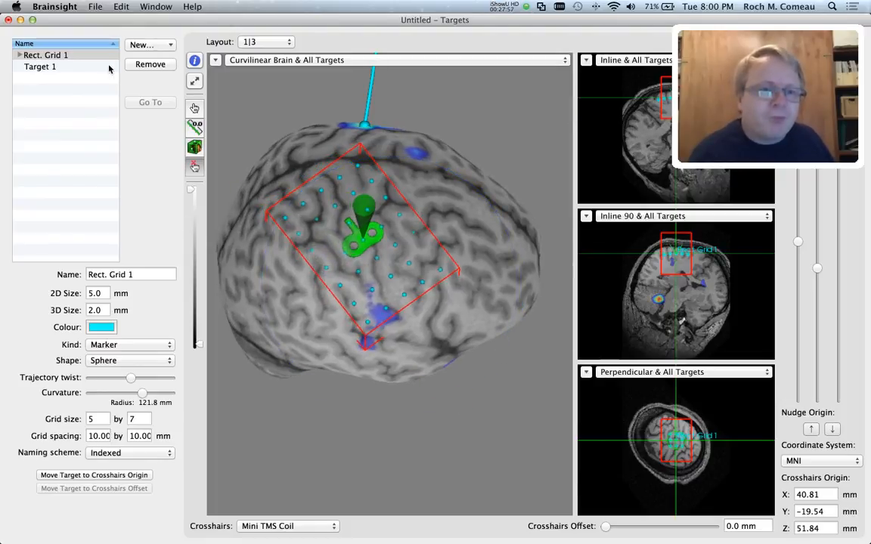
pyautogui.click(42, 102)
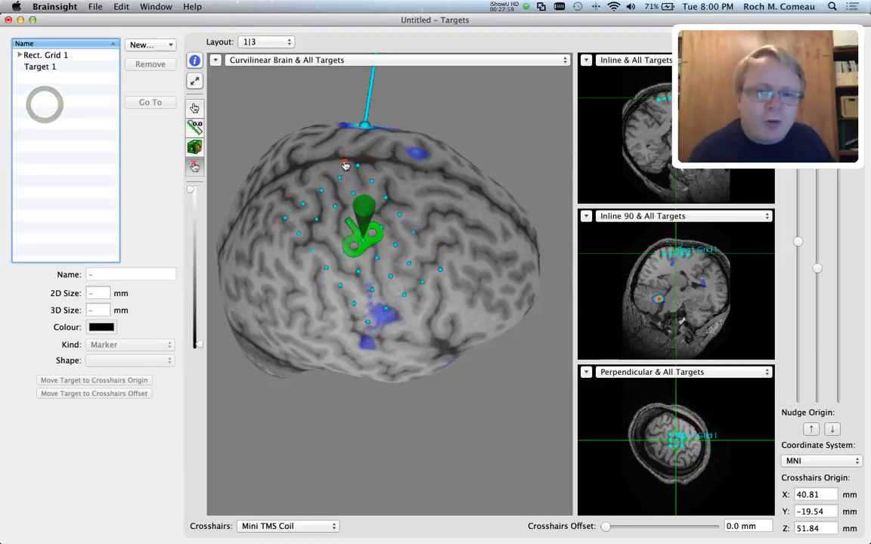
pyautogui.moveTo(458, 278); pyautogui.dragTo(200, 332)
pyautogui.moveTo(445, 189); pyautogui.dragTo(438, 295)
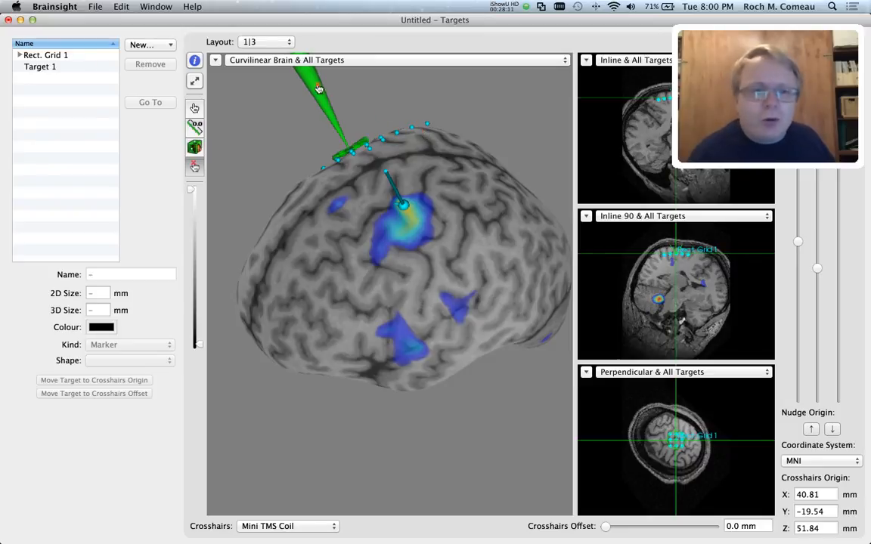
# Step: Save the project as Training in the MNI305RegTest folder, replacing the existing file, and close the target configuration window
pyautogui.click(96, 7)
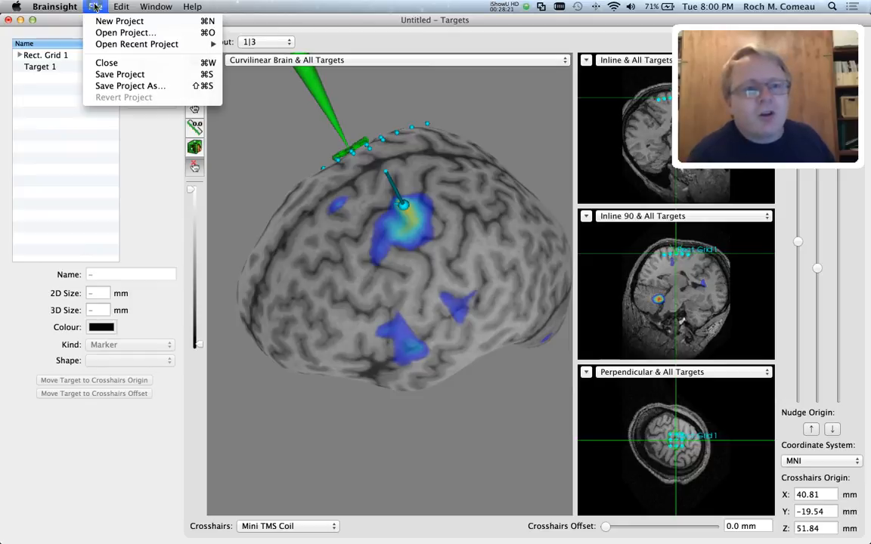
pyautogui.click(129, 81)
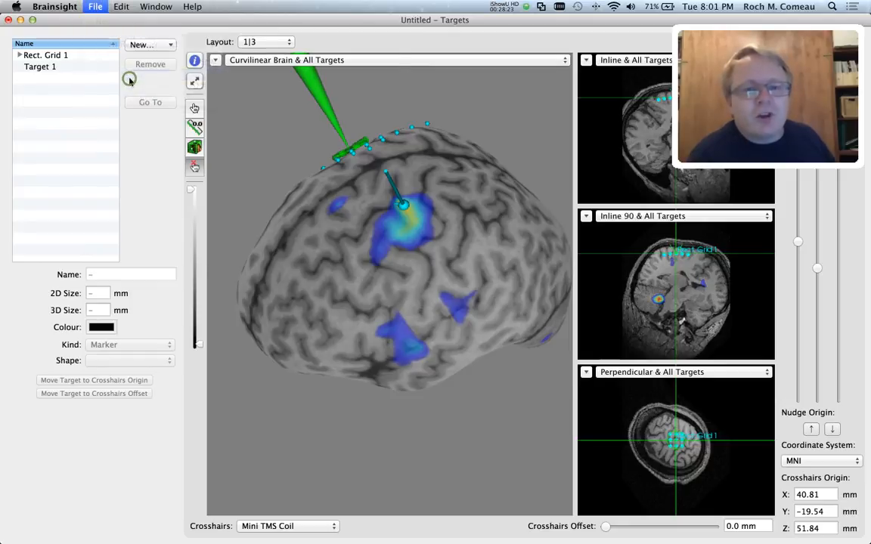
pyautogui.write('Training')
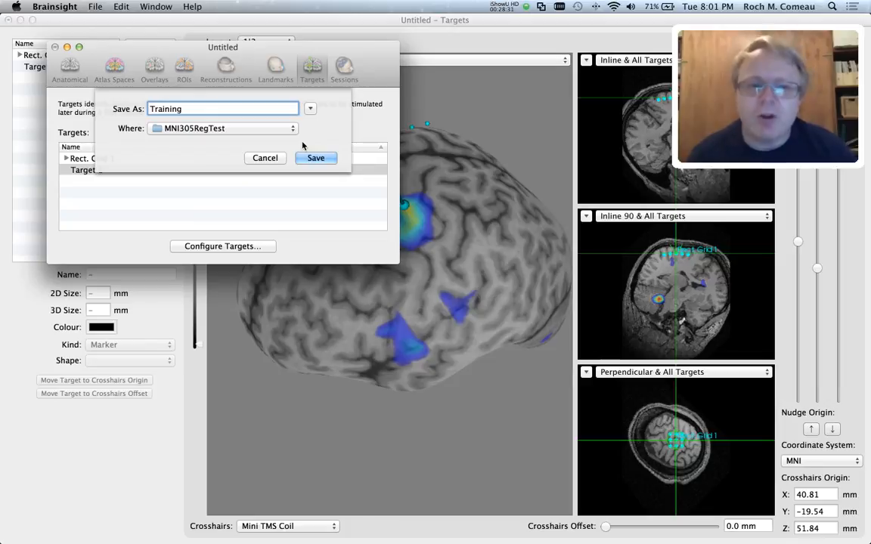
pyautogui.click(309, 108)
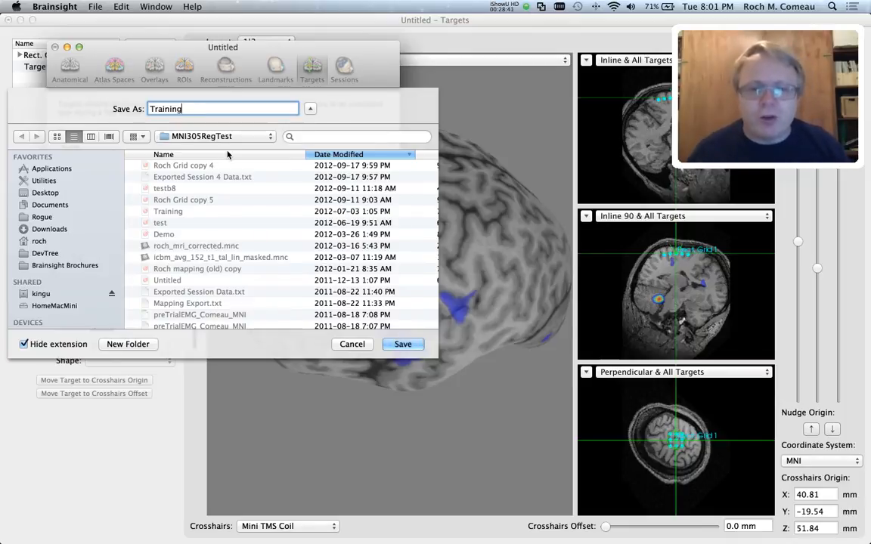
pyautogui.scroll(-1, 298, 234)
pyautogui.click(405, 346)
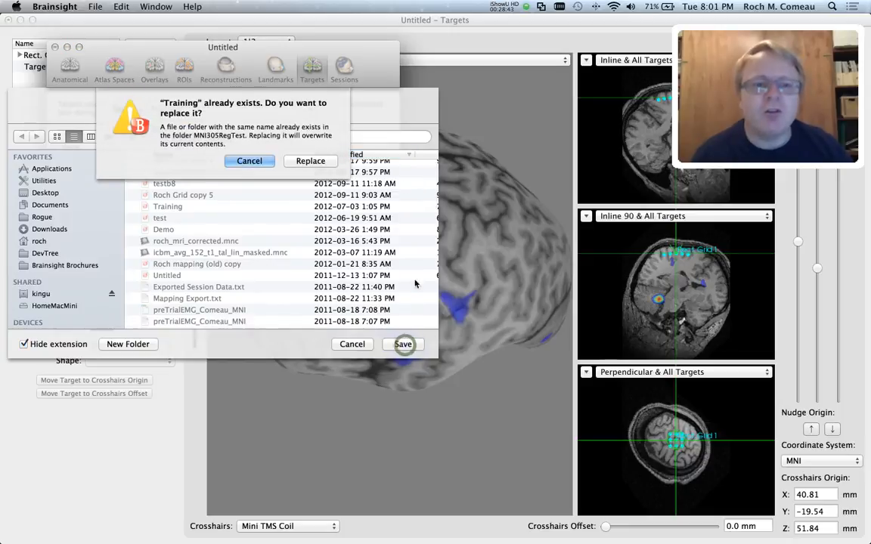
pyautogui.click(318, 164)
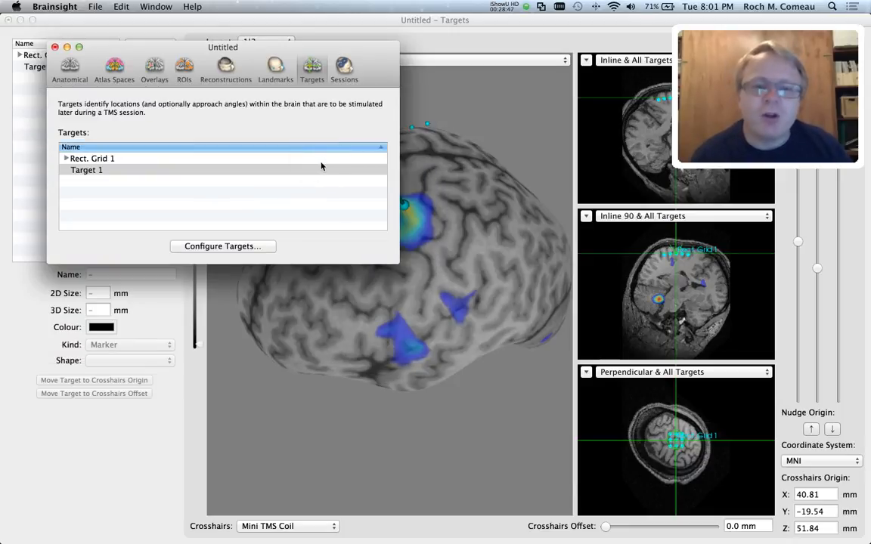
pyautogui.click(8, 20)
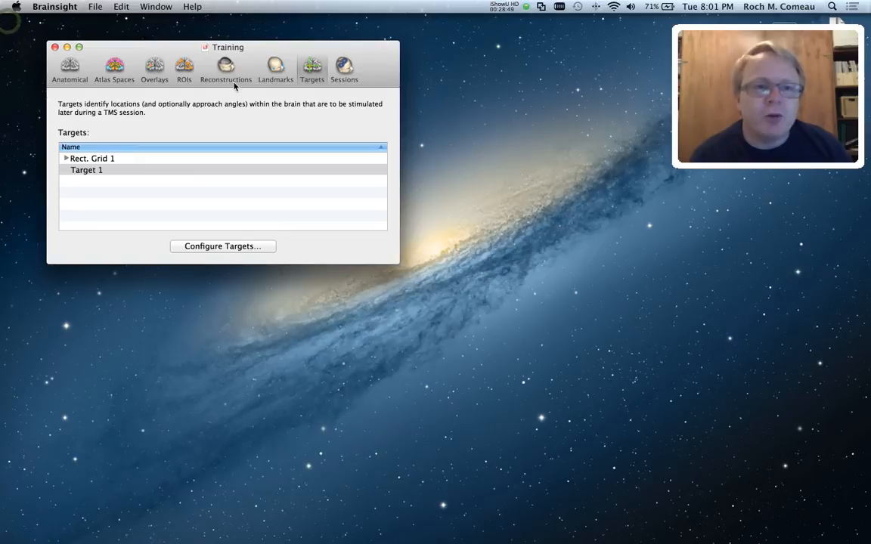